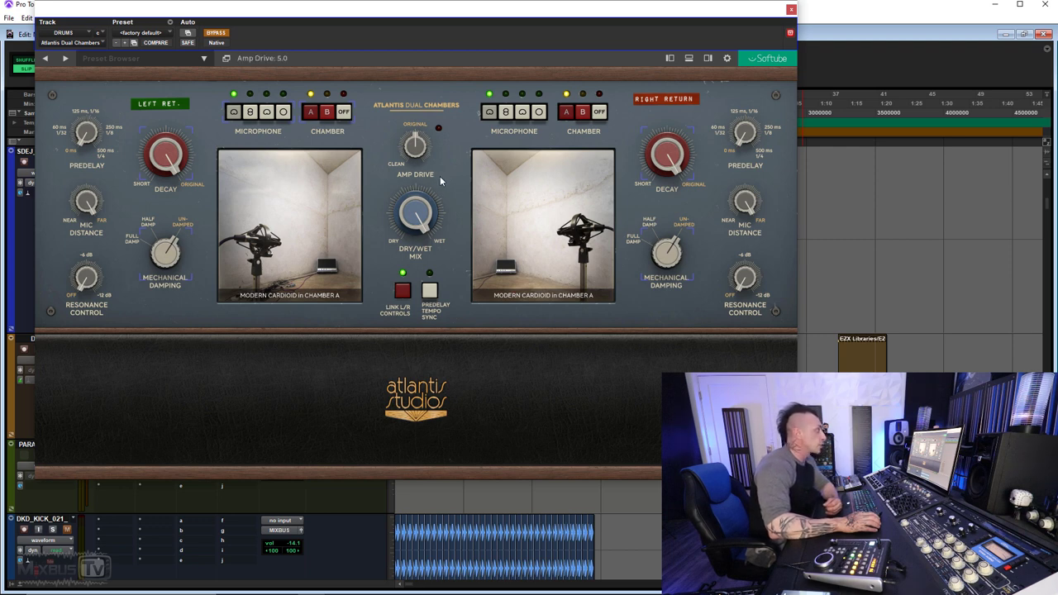
Step: Compare chamber B with chamber A, and step the linked microphones through Ribbon Eight and Tube Cardioid to Vintage Omni in chamber A
left_click(327, 112)
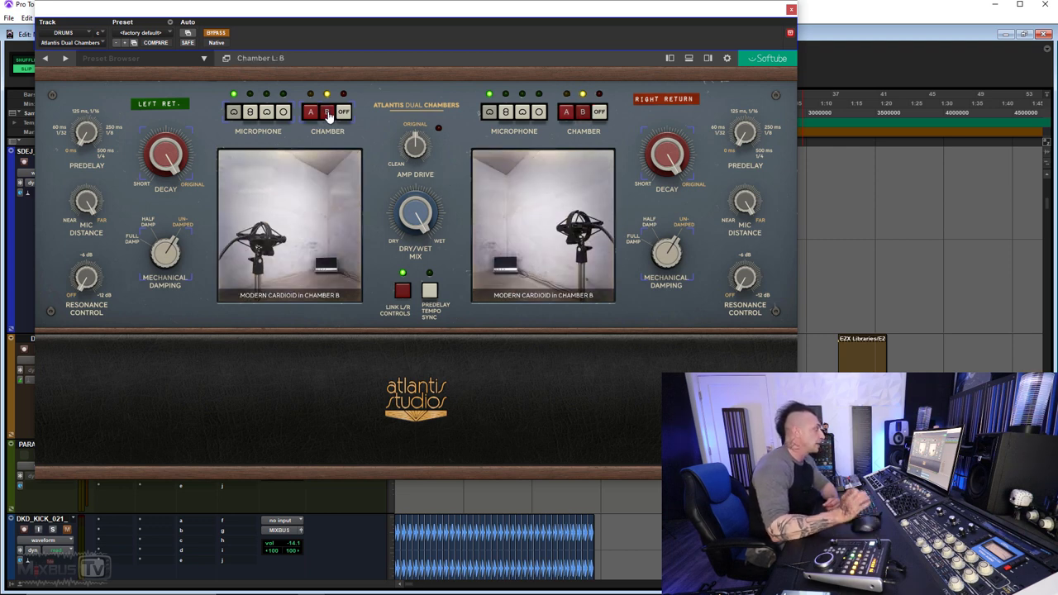
left_click(311, 112)
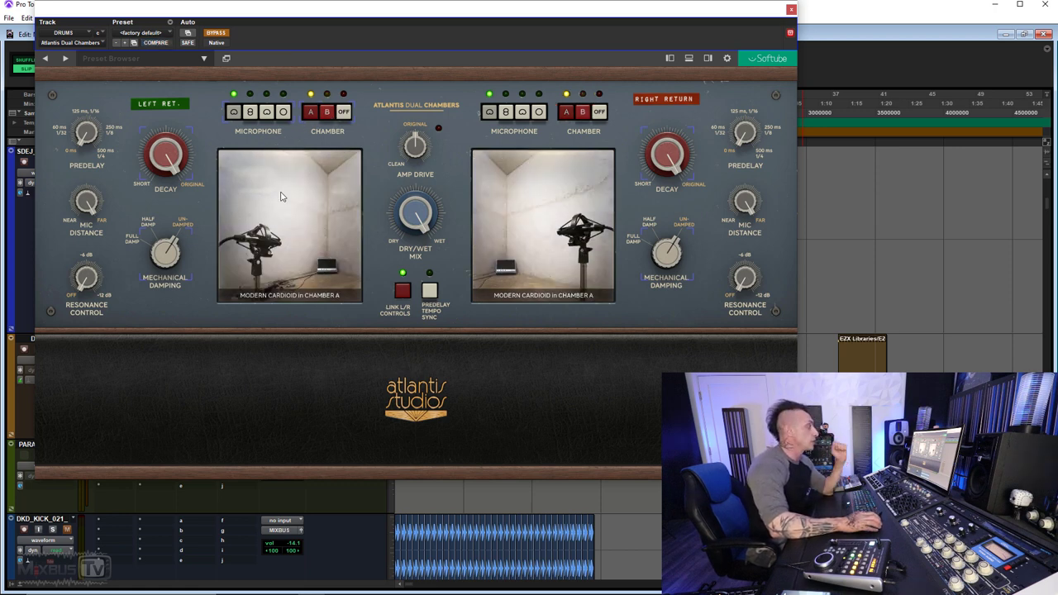
left_click(253, 116)
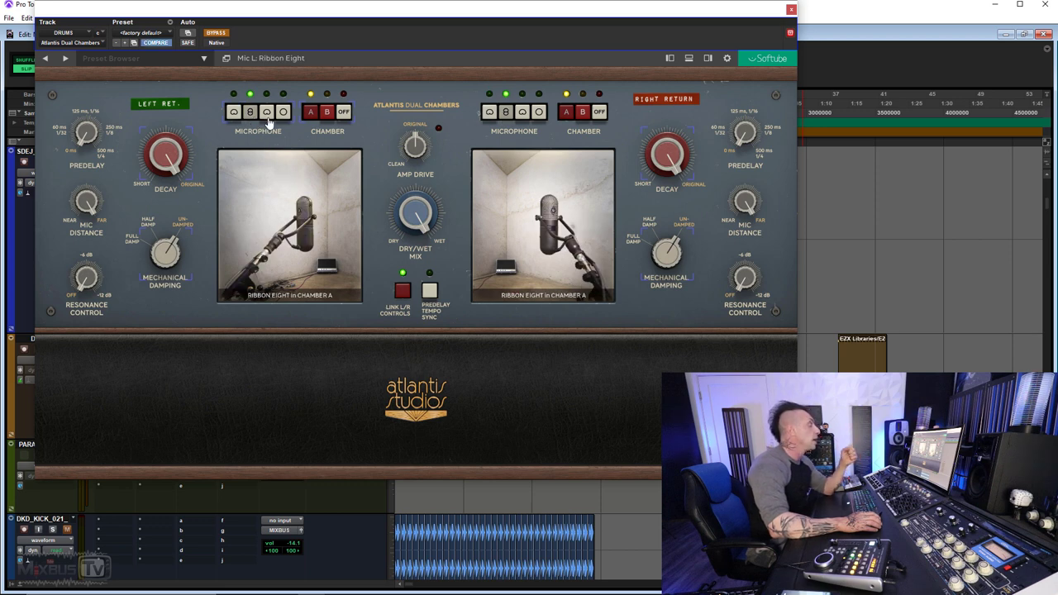
left_click(267, 113)
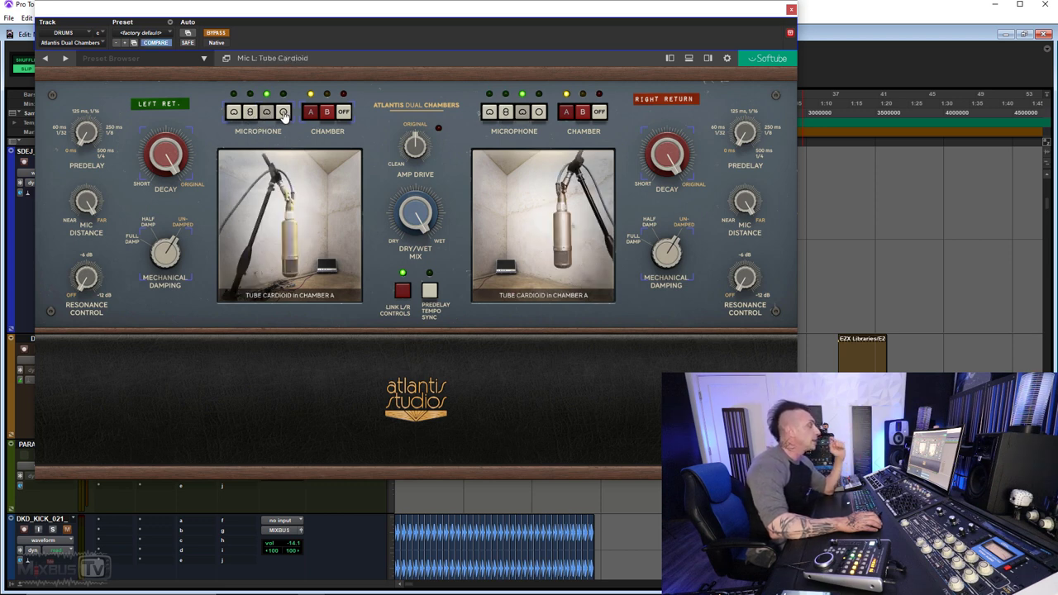
left_click(284, 114)
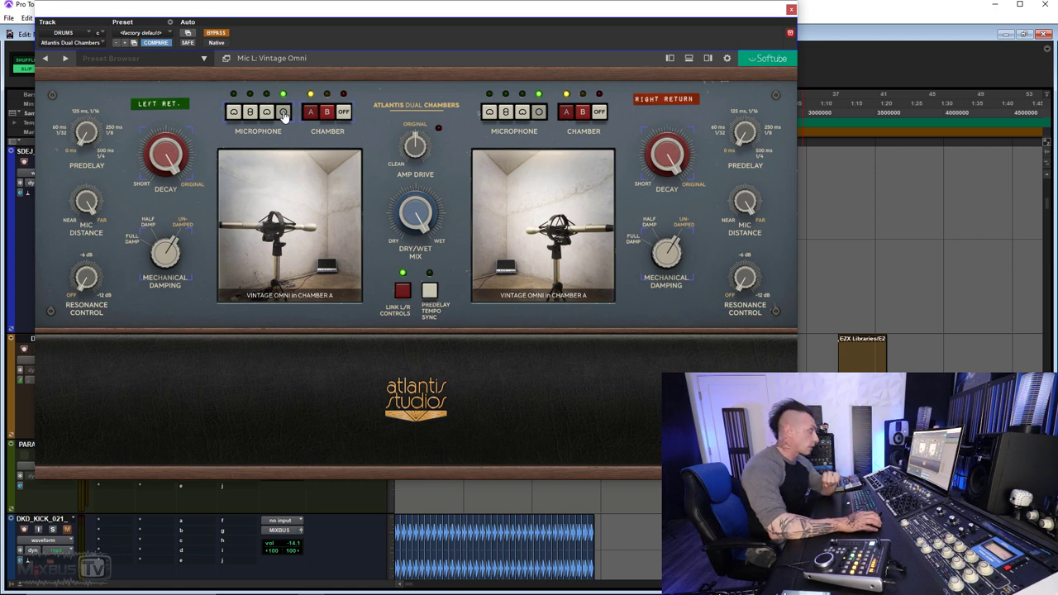
Step: Unlink the left and right controls and set only the right return to Modern Cardioid in chamber B
left_click(397, 295)
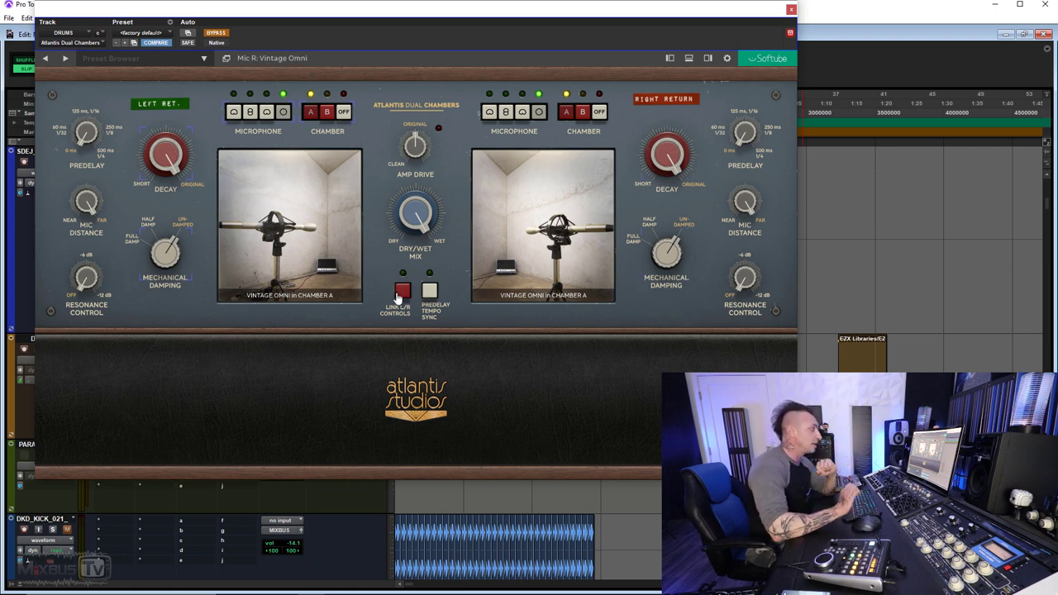
left_click(522, 114)
left_click(505, 113)
left_click(487, 115)
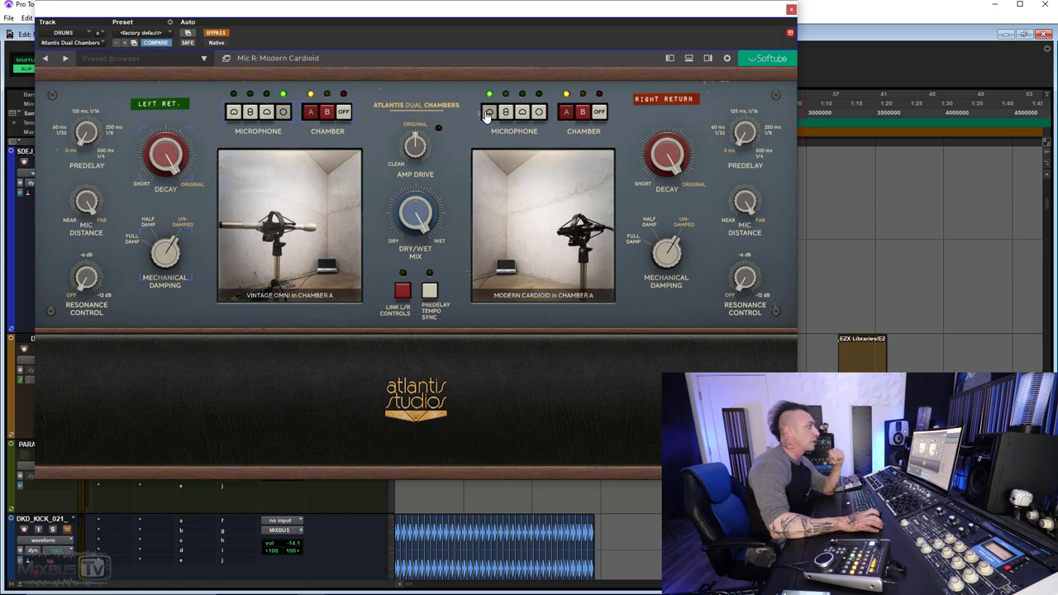
left_click(580, 116)
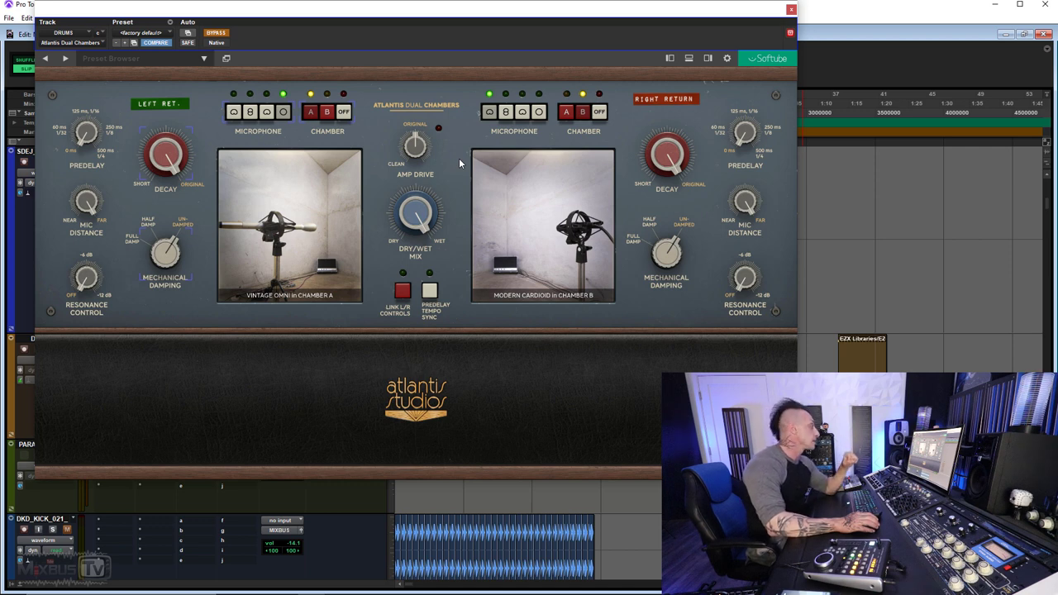
Step: Try different Amp Drive amounts between Clean and Original, resetting the control to its default in between
mouse_move(403, 154)
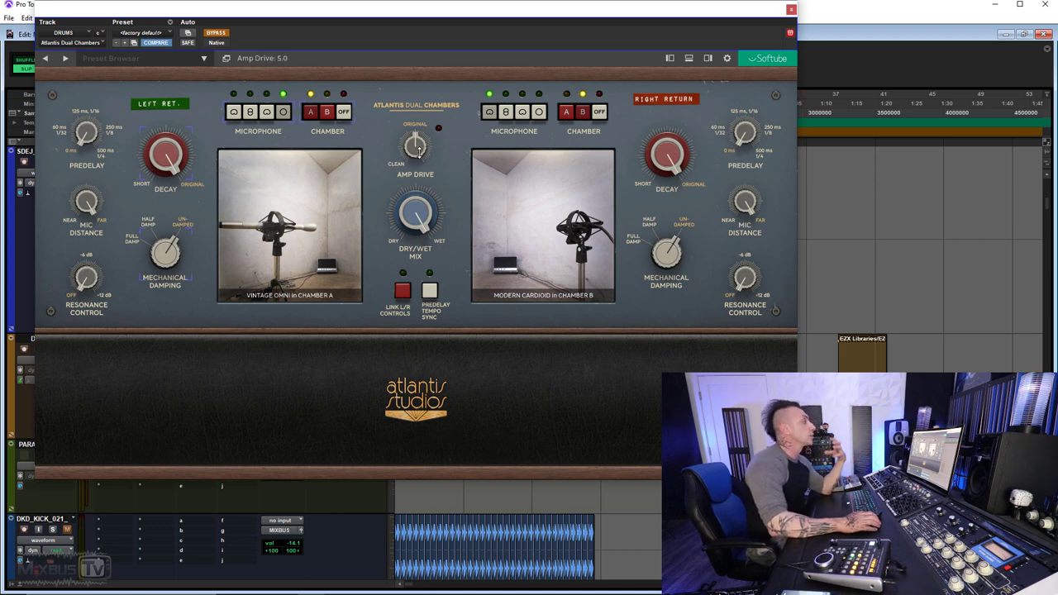
left_click_drag(416, 146, 412, 146)
left_click(414, 148, "alt")
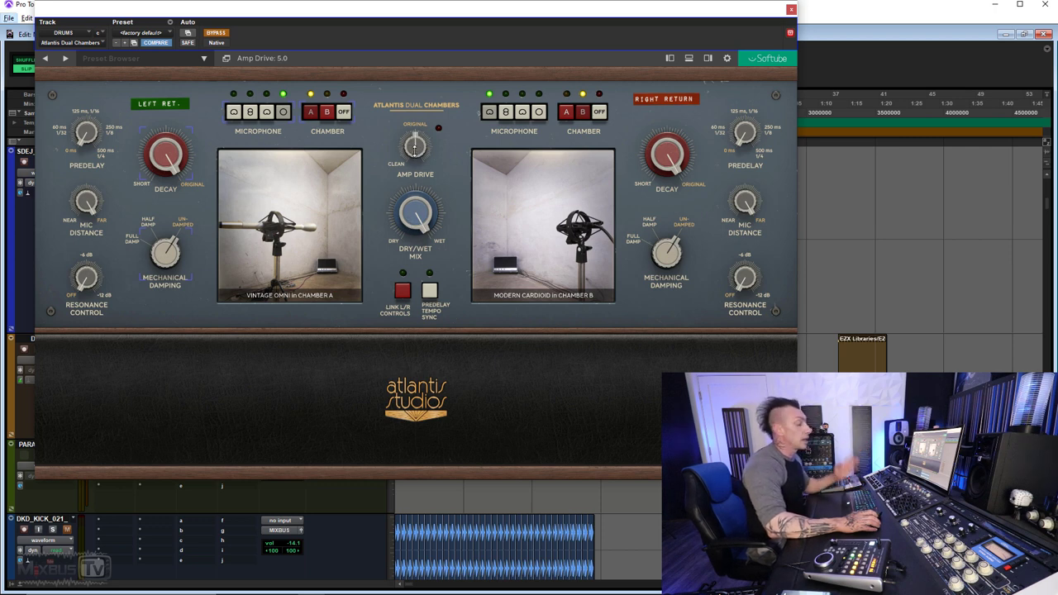
left_click_drag(417, 153, 415, 98)
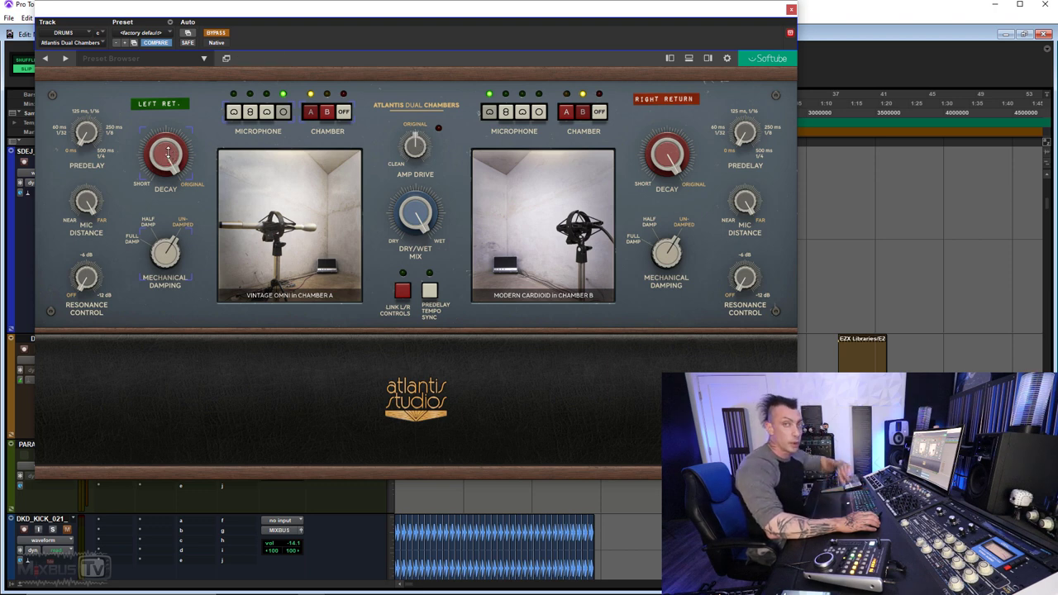
Step: Try out different Decay and Mechanical Damping settings on the left return
left_click_drag(166, 147, 170, 263)
mouse_move(170, 256)
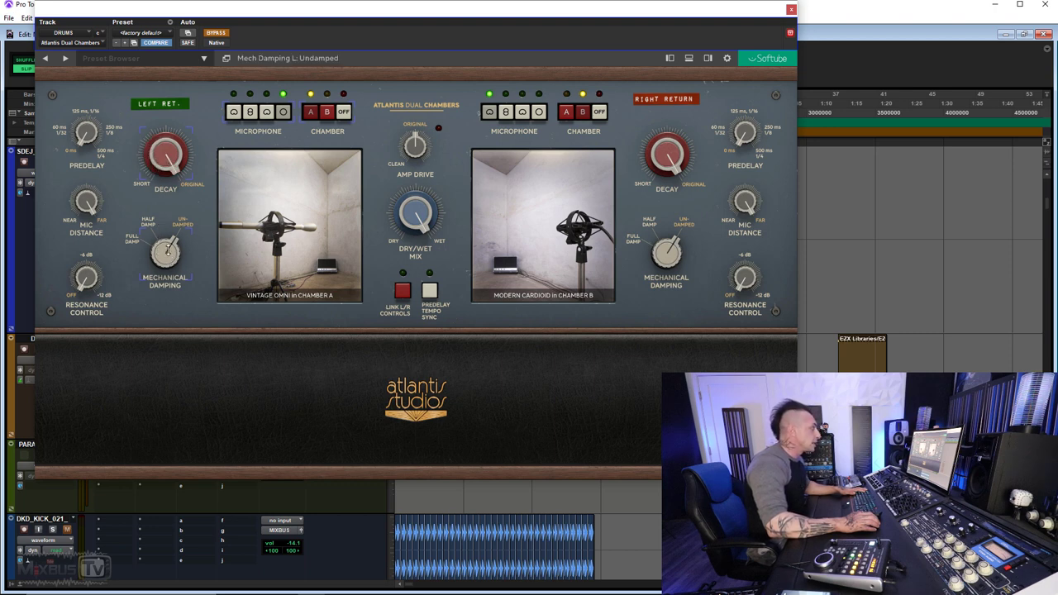
mouse_move(163, 299)
left_mouse_down()
mouse_move(156, 361)
mouse_move(160, 285)
left_mouse_up()
Step: Try the left return's Predelay and turn on Predelay Tempo Sync
mouse_move(87, 137)
left_mouse_down()
mouse_move(83, 96)
mouse_move(78, 137)
left_mouse_up()
left_click(430, 291)
Step: Try out different Mic Distance and Resonance Control settings on the left return
mouse_move(89, 205)
left_click_drag(84, 229, 88, 151)
mouse_move(89, 282)
left_click_drag(88, 281, 89, 189)
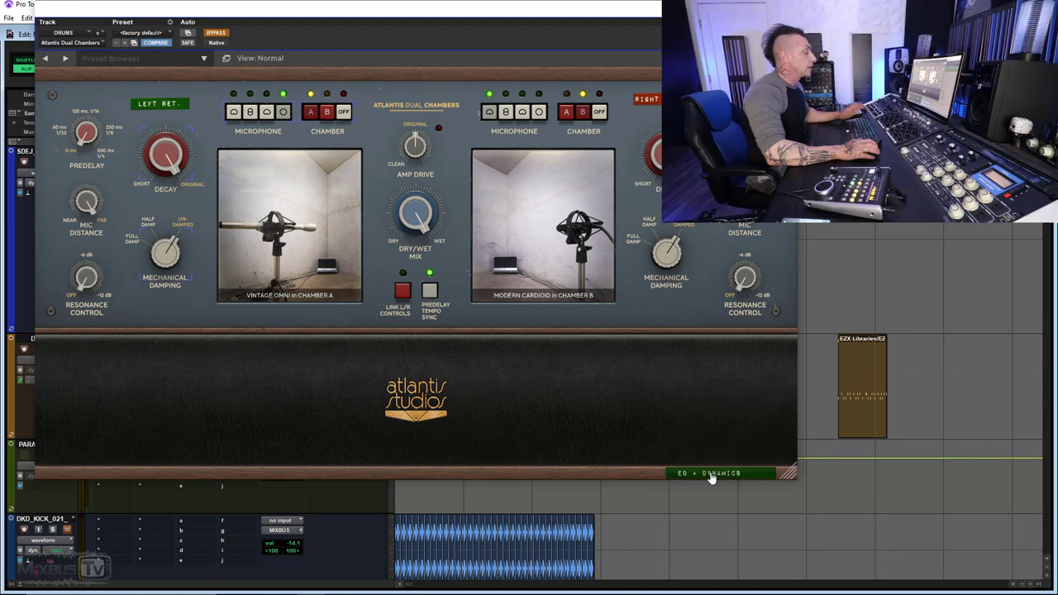
Step: Reveal the EQ + Dynamics section, toggle the EQ on and off, and set the dynamics mode to Gate
left_click(710, 475)
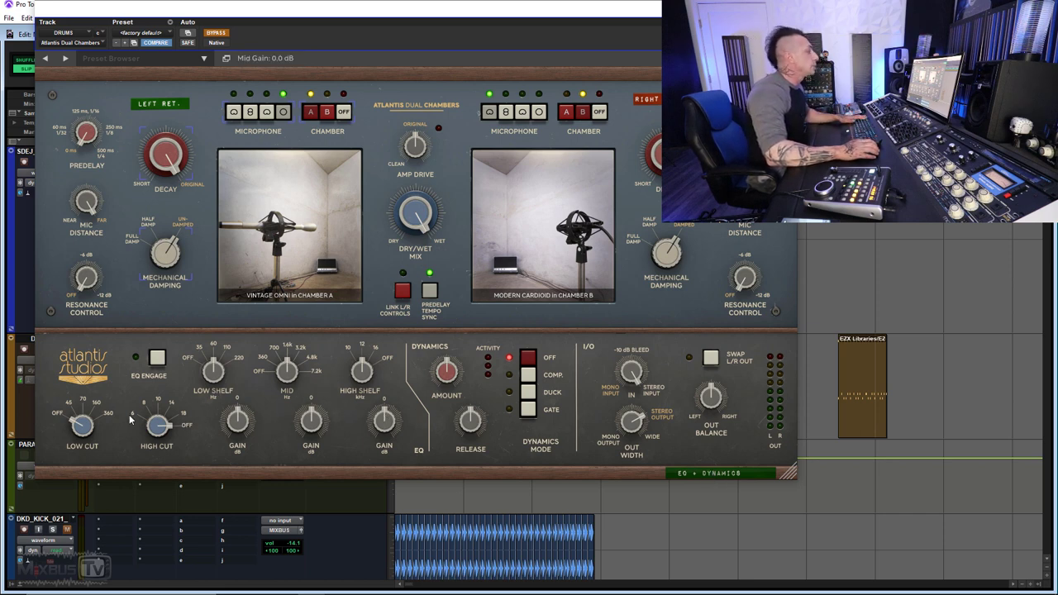
left_click(161, 360)
left_click(161, 360)
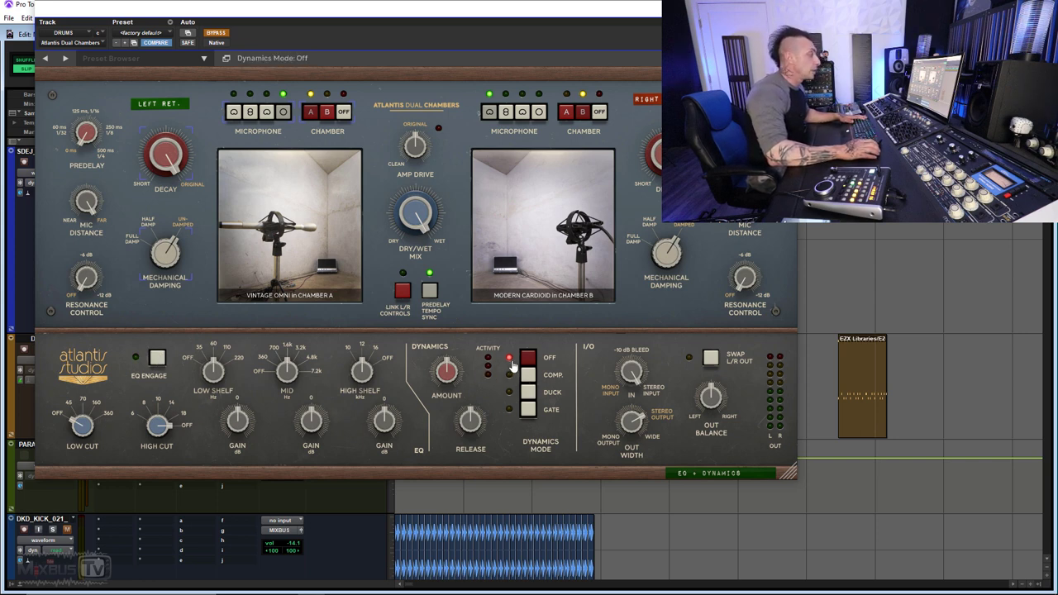
left_click(528, 410)
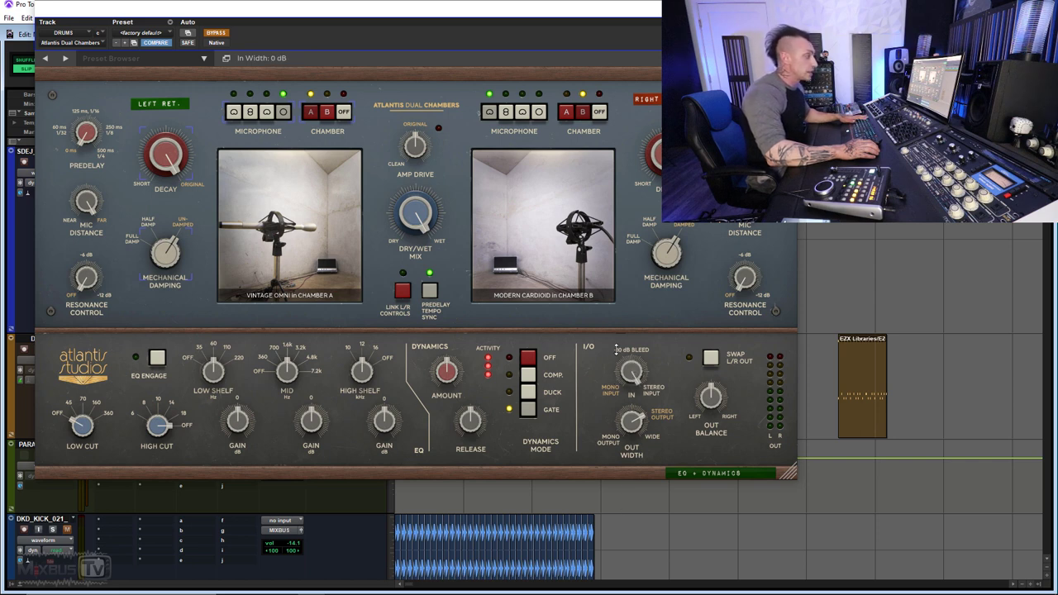
Step: Widen the output width to 125% and swap the left and right outputs
left_click_drag(633, 423, 636, 381)
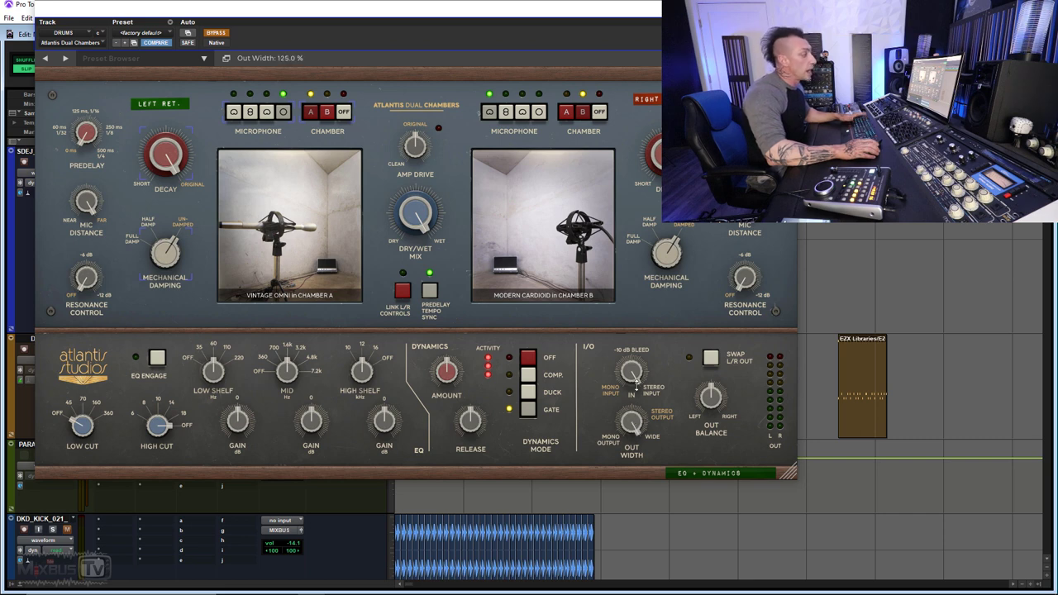
left_click(710, 357)
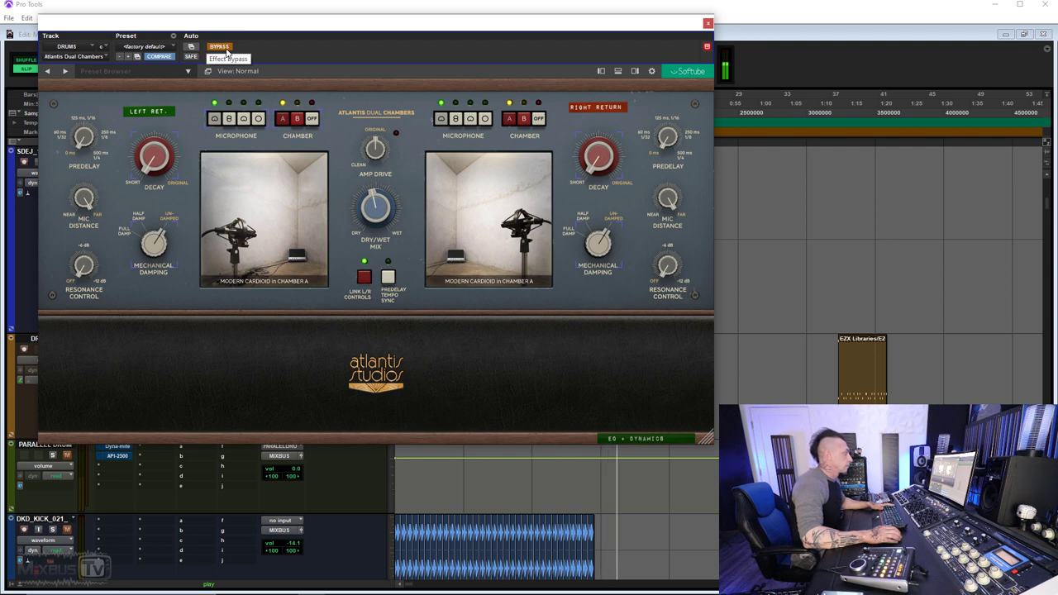
Step: Switch the linked microphones to Ribbon Eight and adjust the dry/wet mix to 38%
left_click_drag(386, 204, 385, 220)
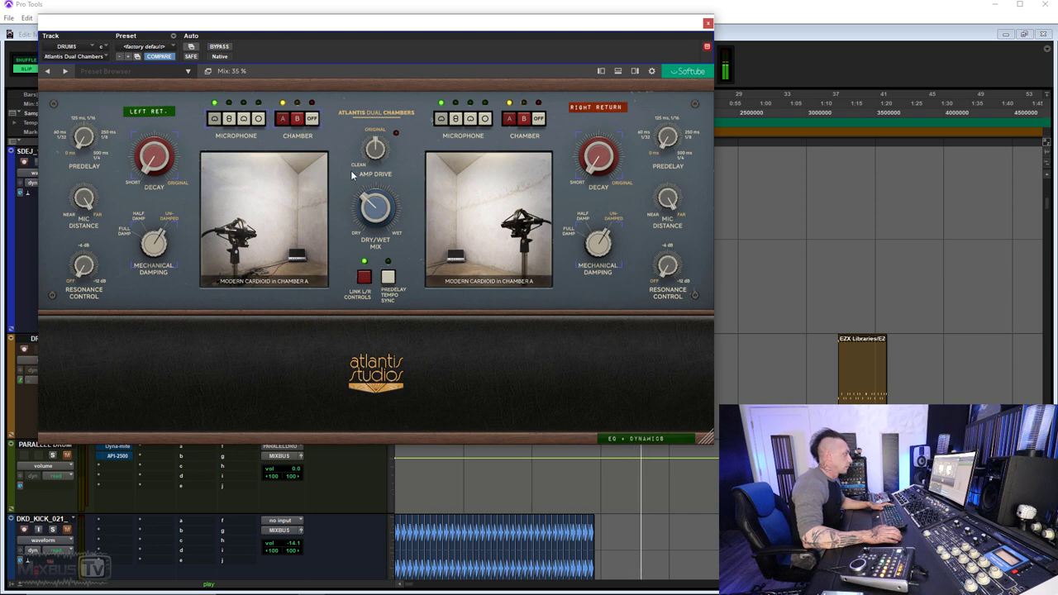
left_click(230, 120)
left_click_drag(370, 202, 369, 199)
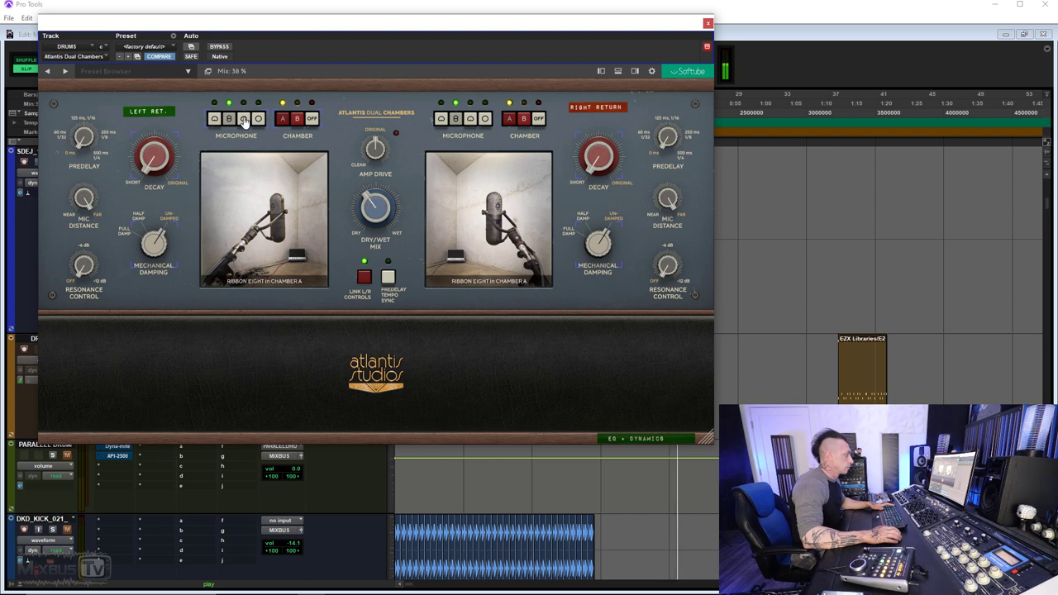
Step: Compare Tube Cardioid with Vintage Omni in chamber A, return to Tube Cardioid, and shorten the linked decay to 1.8 s
left_click(243, 120)
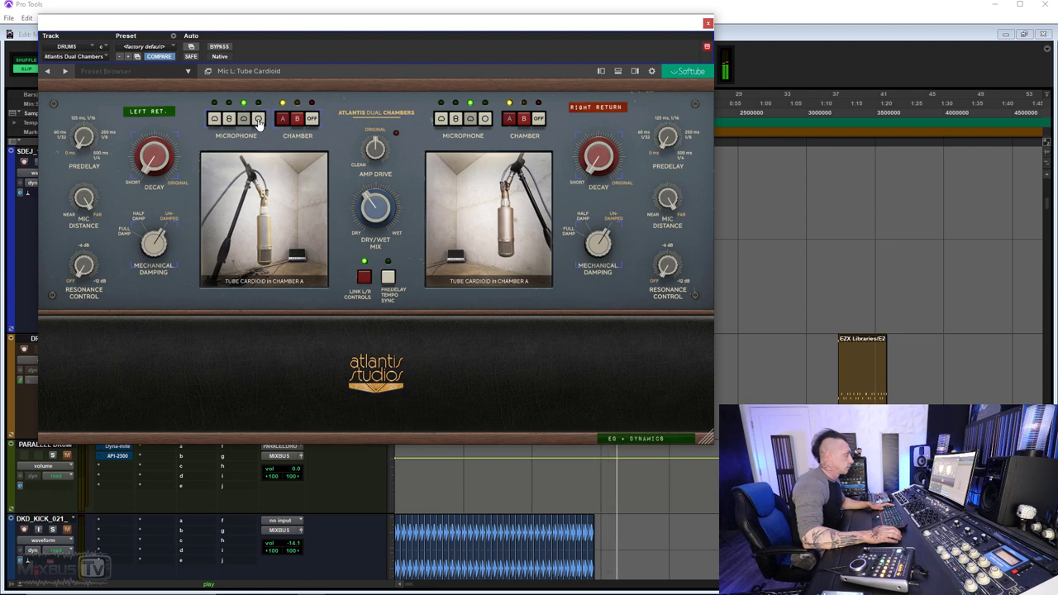
left_click(258, 119)
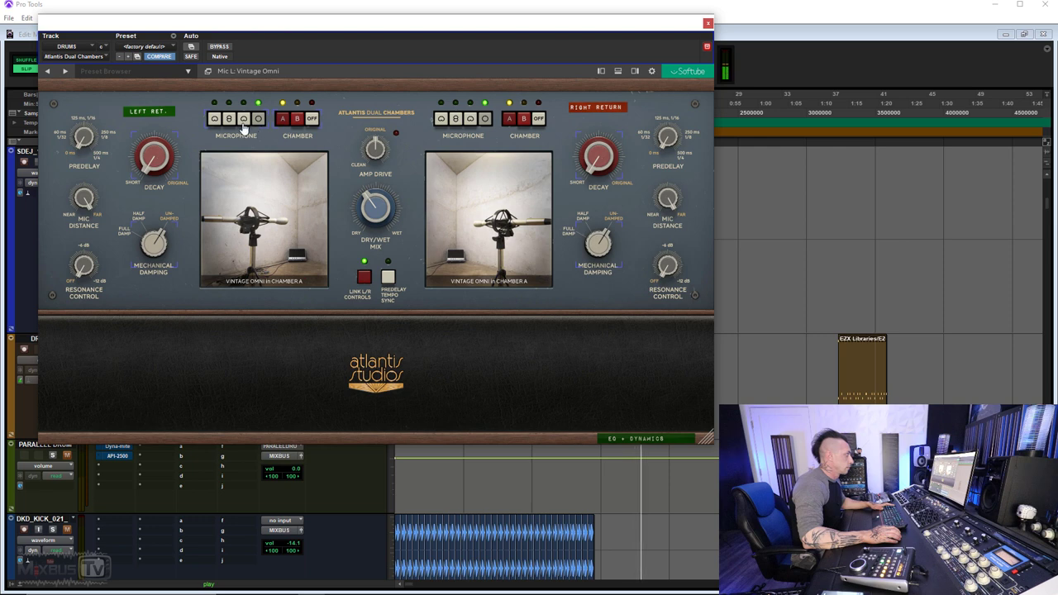
left_click(243, 121)
left_click_drag(143, 167, 152, 141)
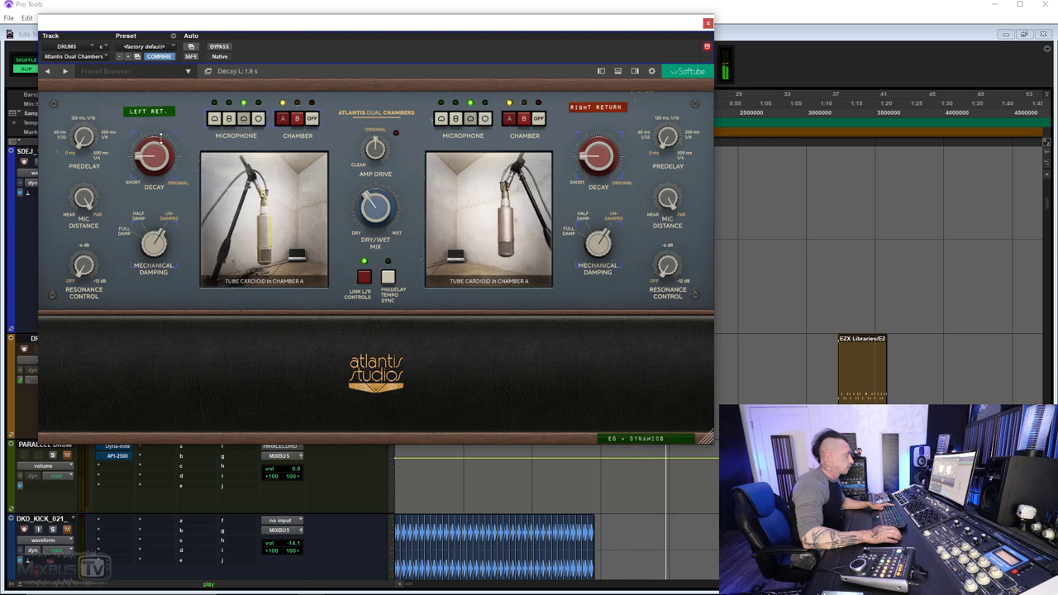
Step: Step the linked microphones through Ribbon Eight to Modern Cardioid, and move both returns to chamber B with a 44% mix
left_click(229, 121)
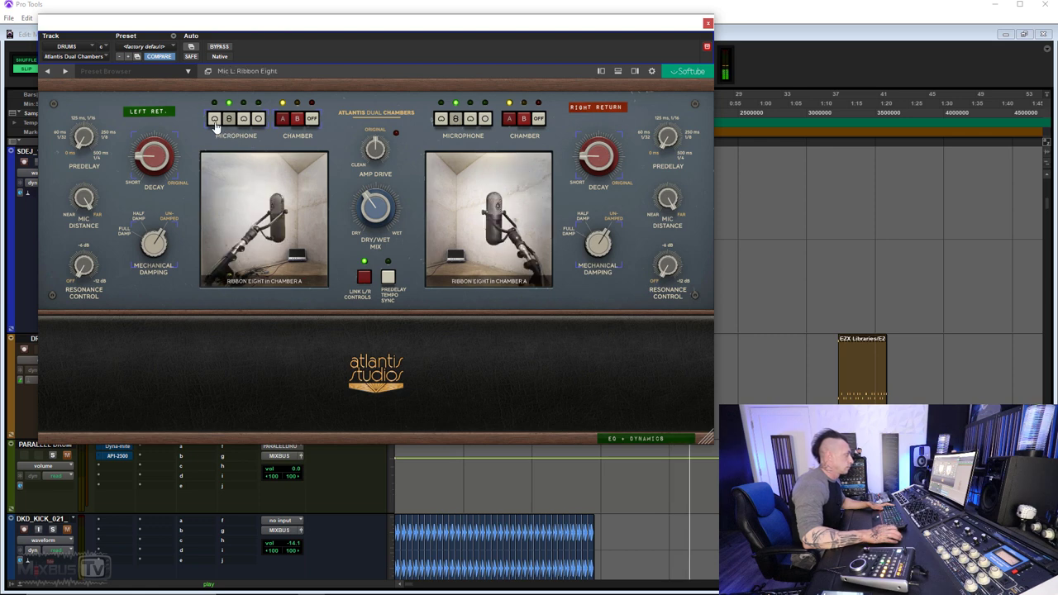
left_click(215, 121)
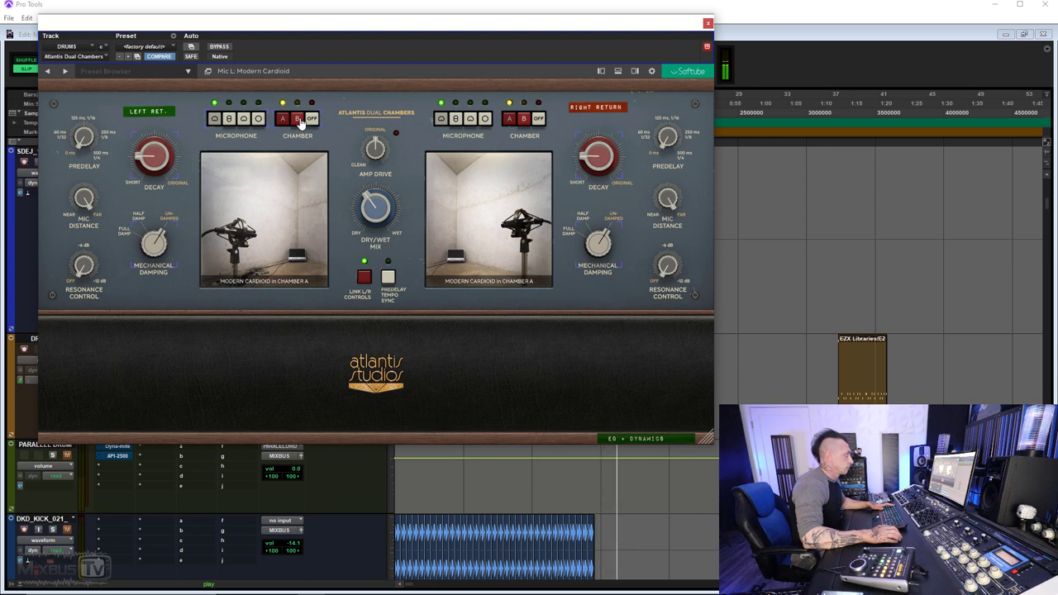
left_click(300, 121)
left_click_drag(376, 200, 375, 197)
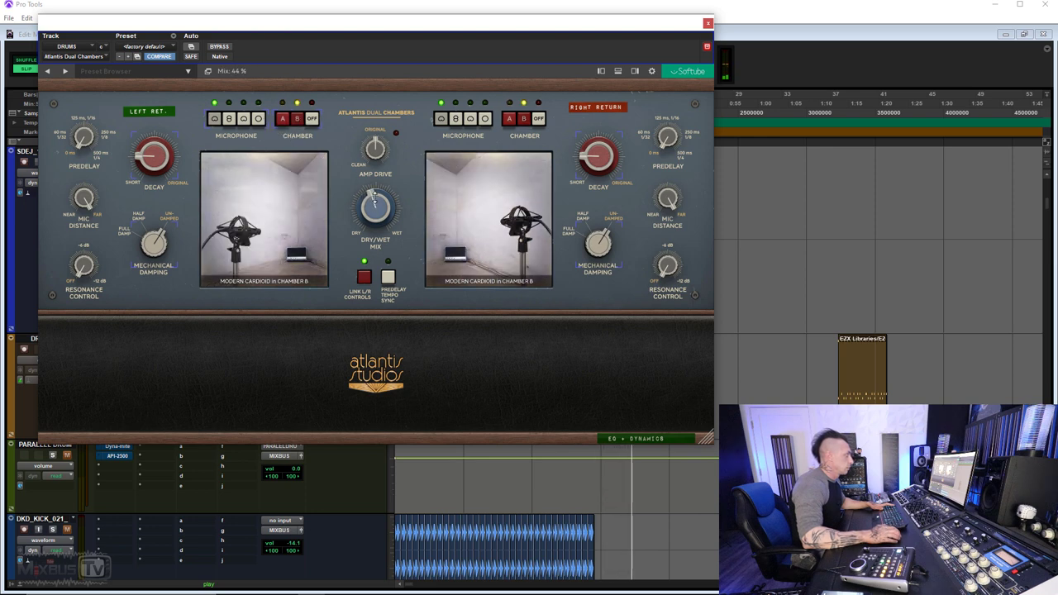
Step: Audition Ribbon Eight, Tube Cardioid and Vintage Omni in chamber B, comparing Vintage Omni against chamber A
left_click(229, 119)
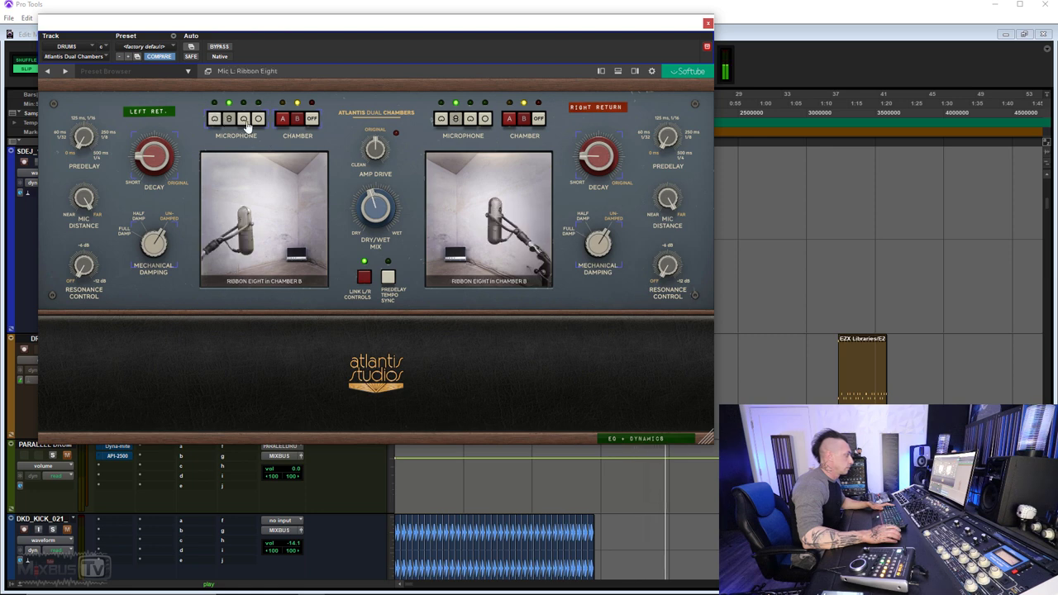
left_click(245, 121)
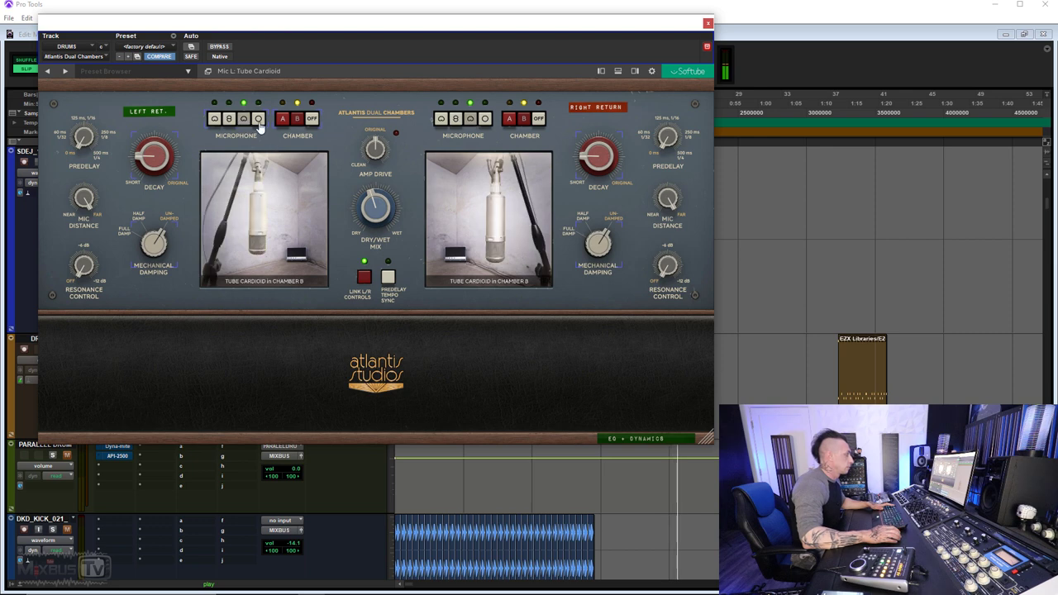
left_click(259, 120)
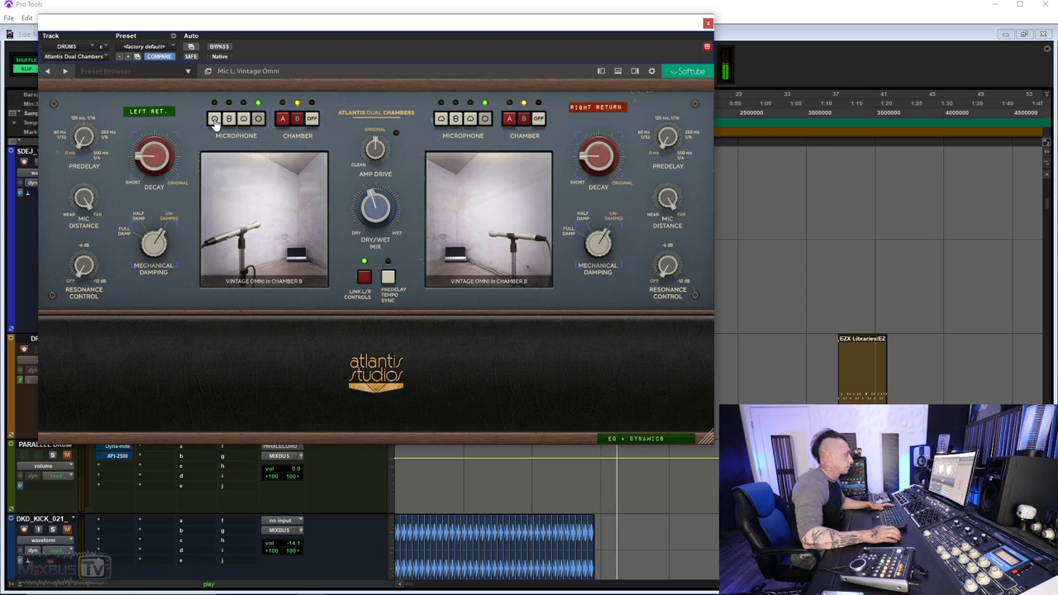
left_click(283, 120)
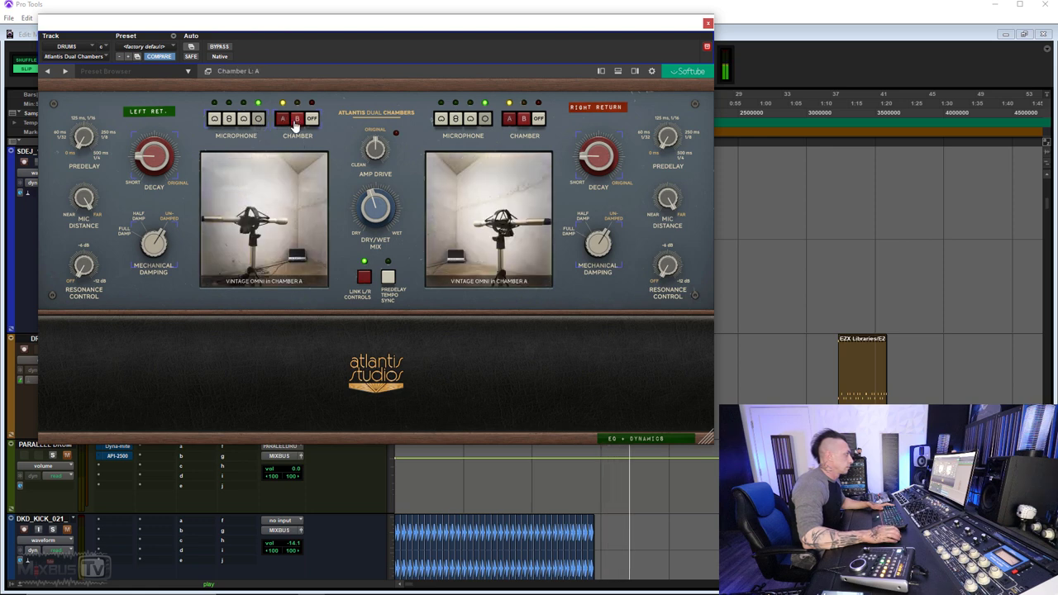
left_click(296, 121)
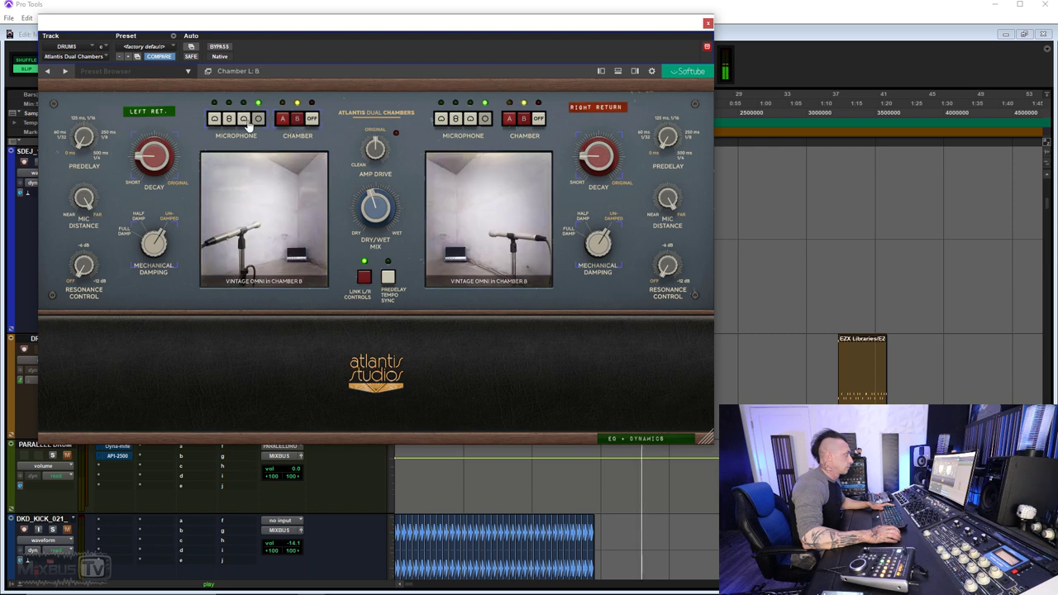
Step: Compare Tube Cardioid and Ribbon Eight between chambers A and B, ending on Ribbon Eight in chamber B
left_click(246, 120)
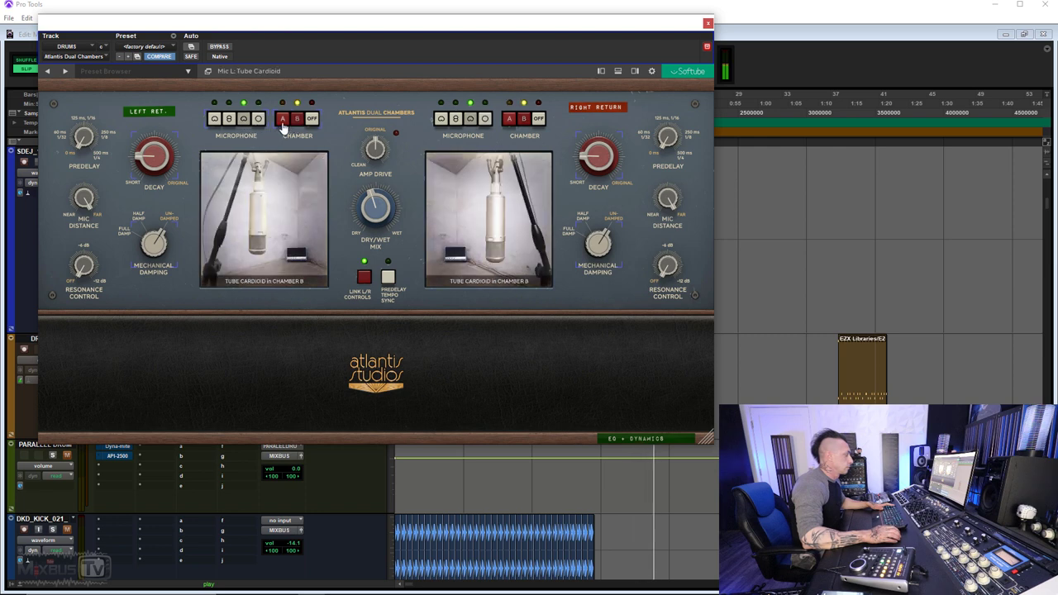
left_click(283, 121)
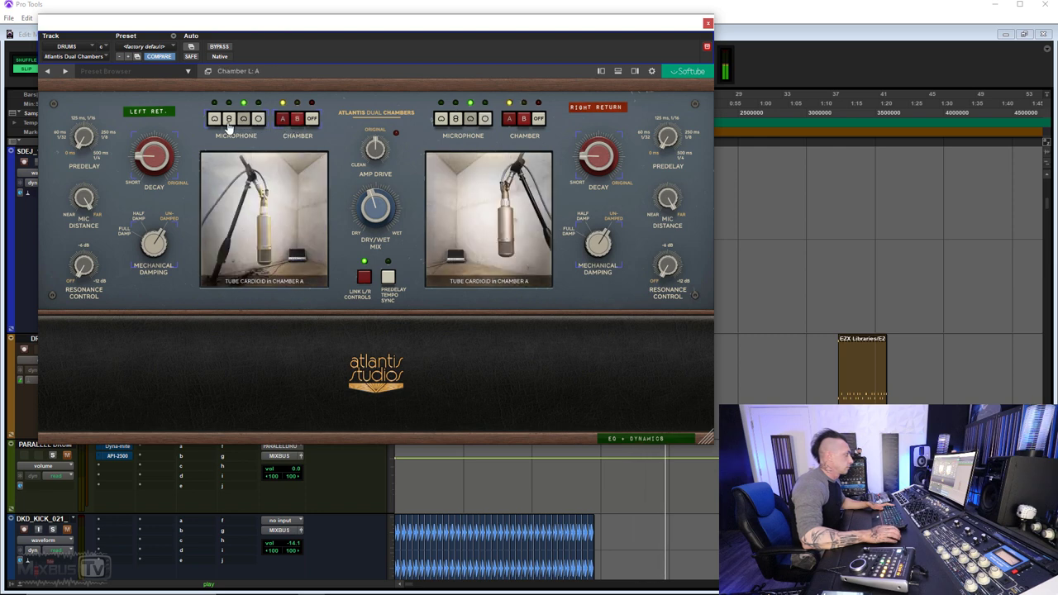
left_click(229, 119)
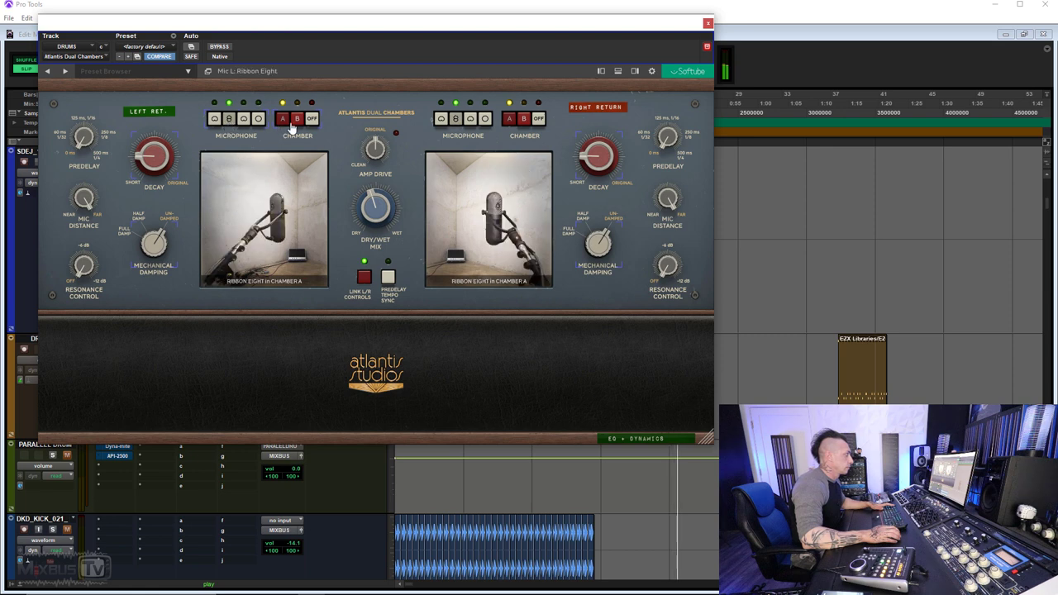
left_click(296, 120)
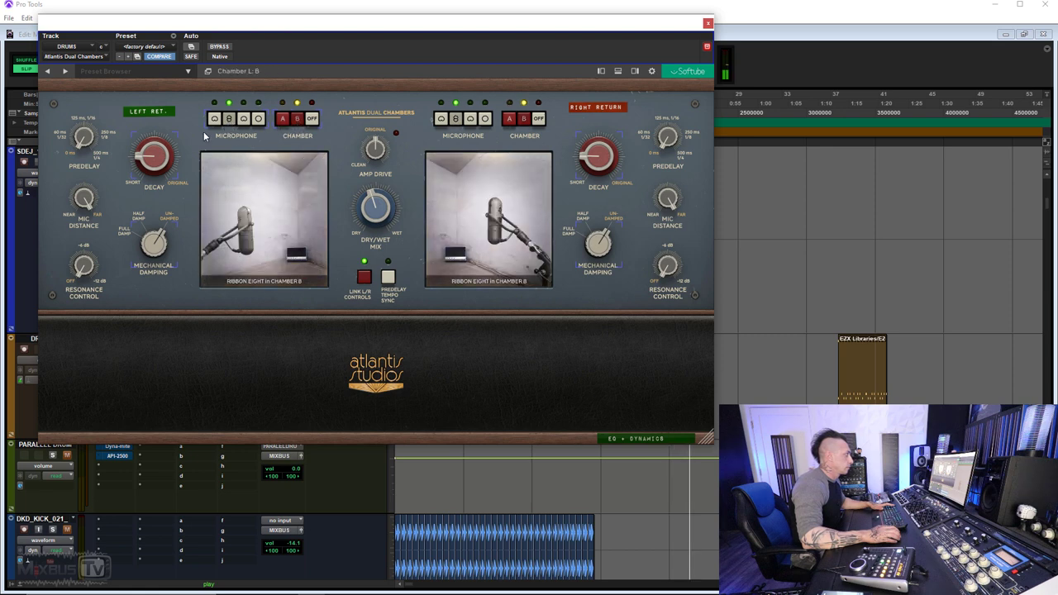
Step: Switch the linked microphones to Modern Cardioid and compare chambers B and A
left_click(217, 120)
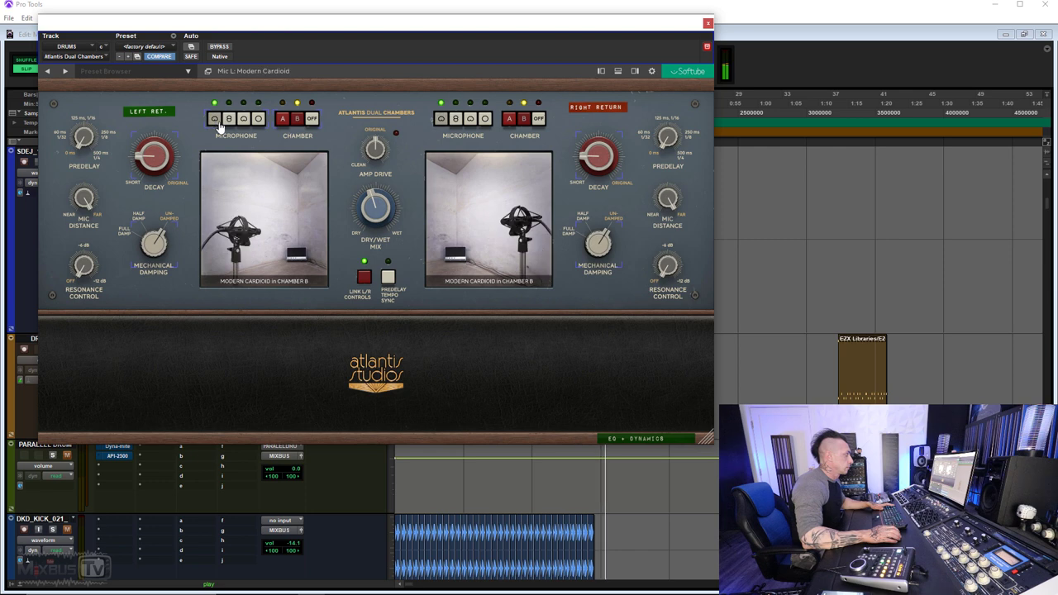
left_click(281, 123)
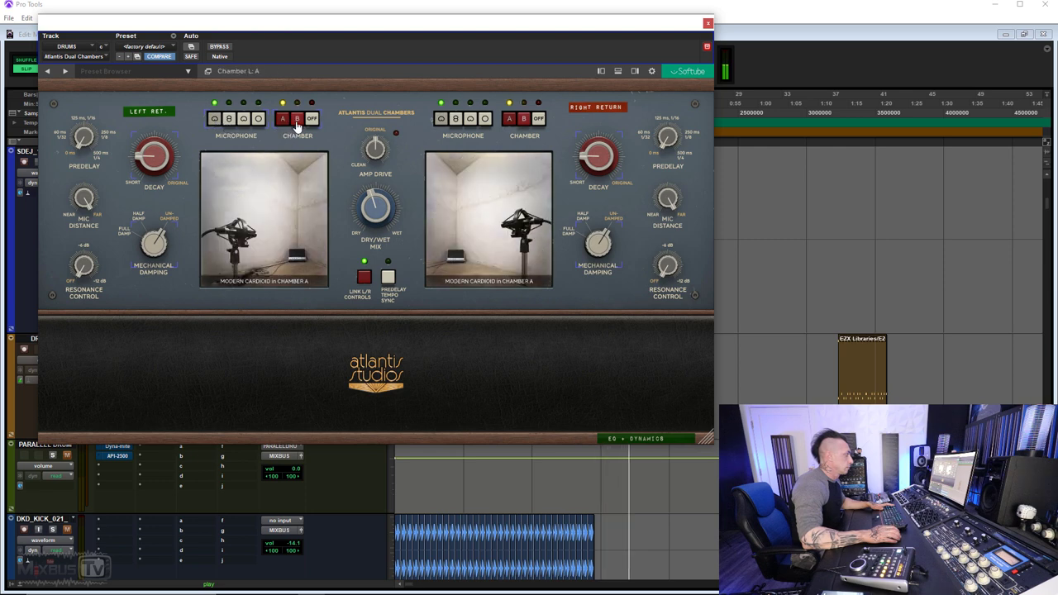
left_click(297, 123)
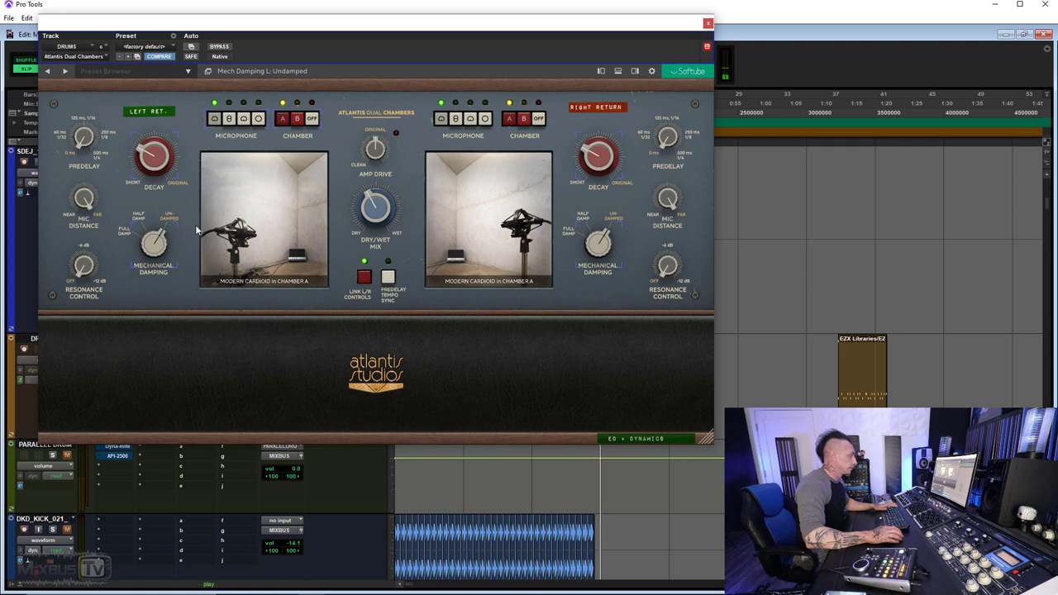
Step: Audition near and far mic distances on Modern Cardioid, Ribbon Eight and Tube Cardioid in chamber A, ending with Tube Cardioid at Near
left_click_drag(83, 200, 104, 338)
left_click(231, 120)
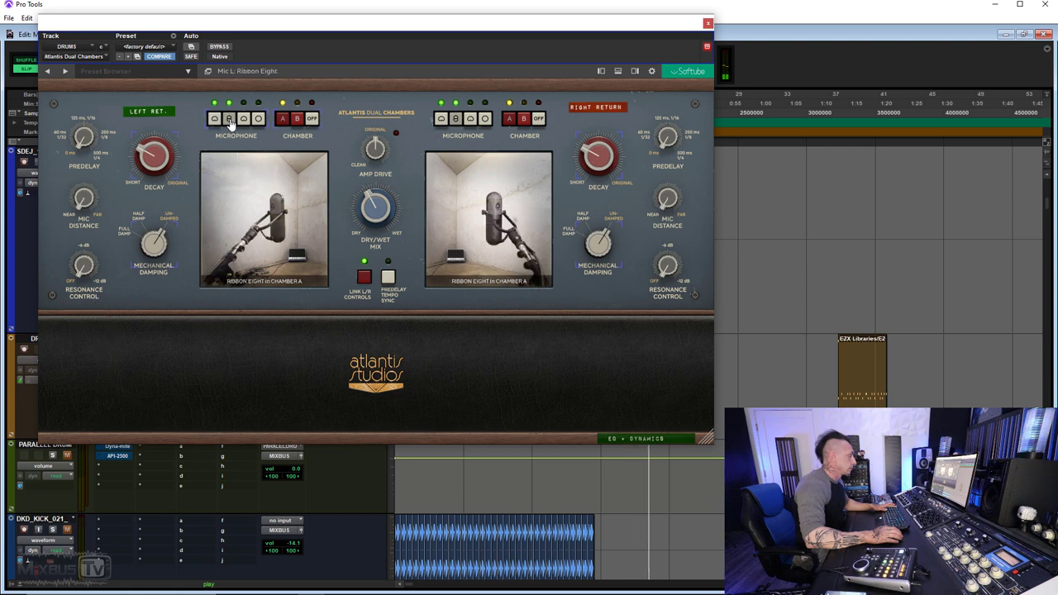
left_click_drag(83, 200, 164, 117)
left_click(245, 120)
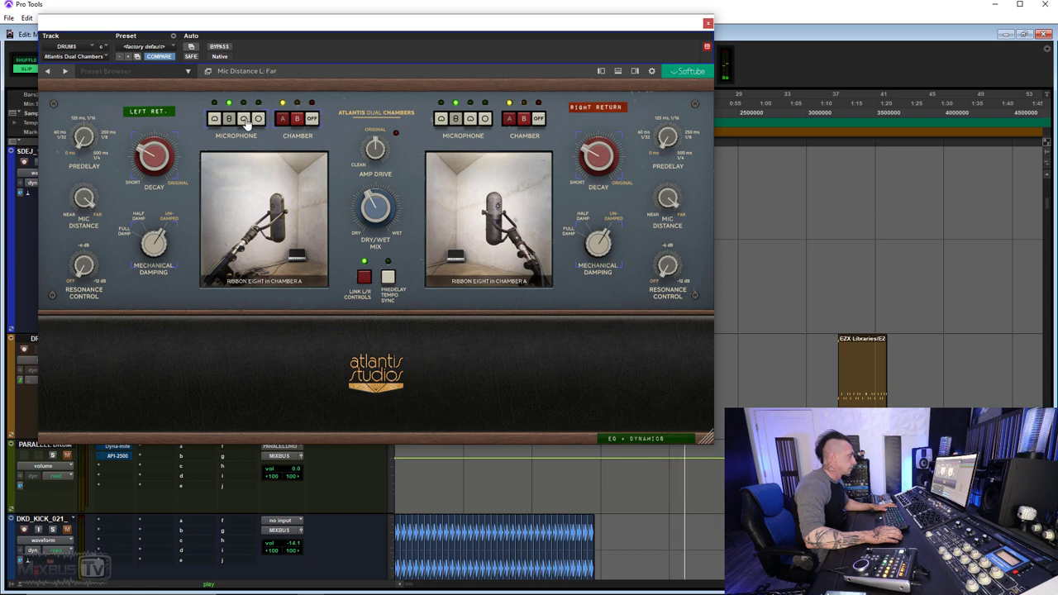
left_click_drag(86, 198, 89, 299)
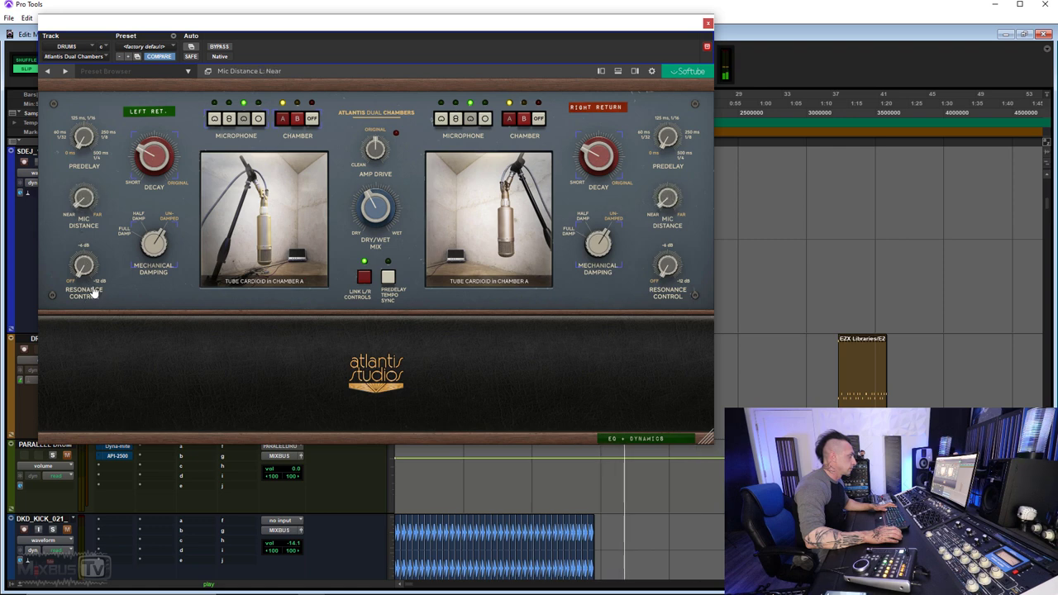
Step: Switch both returns to Vintage Omni in chamber B and set the linked mic distance to Far during playback
left_click(258, 119)
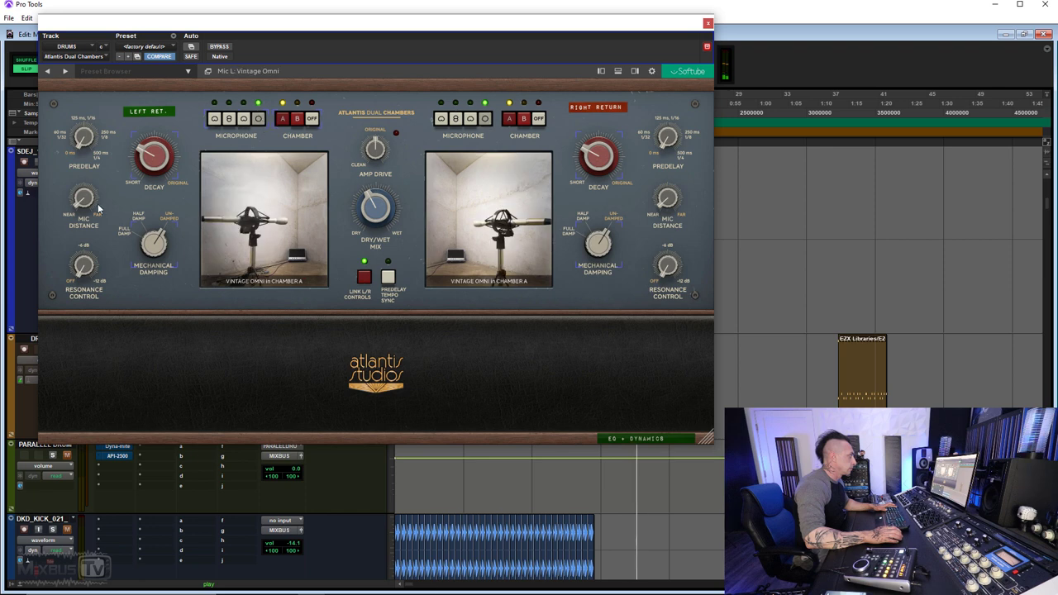
left_click(298, 119)
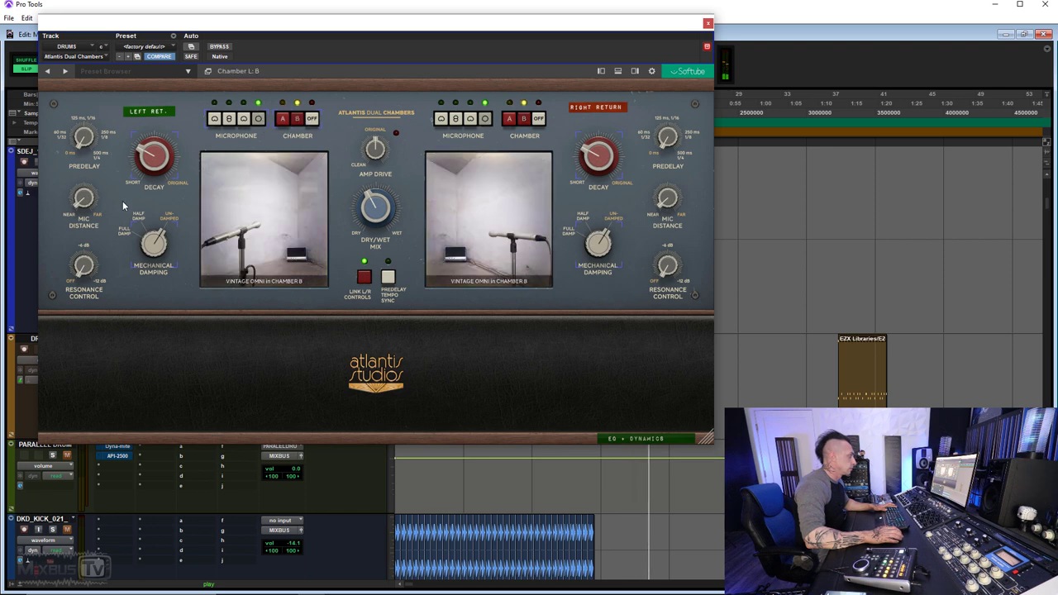
left_click_drag(79, 201, 80, 88)
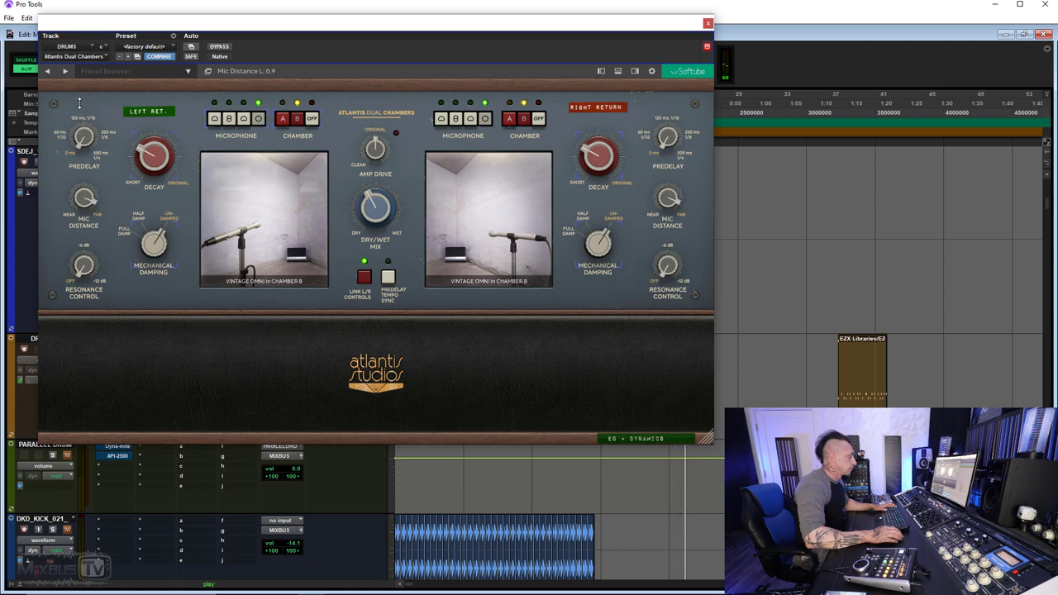
left_click_drag(80, 96, 81, 109)
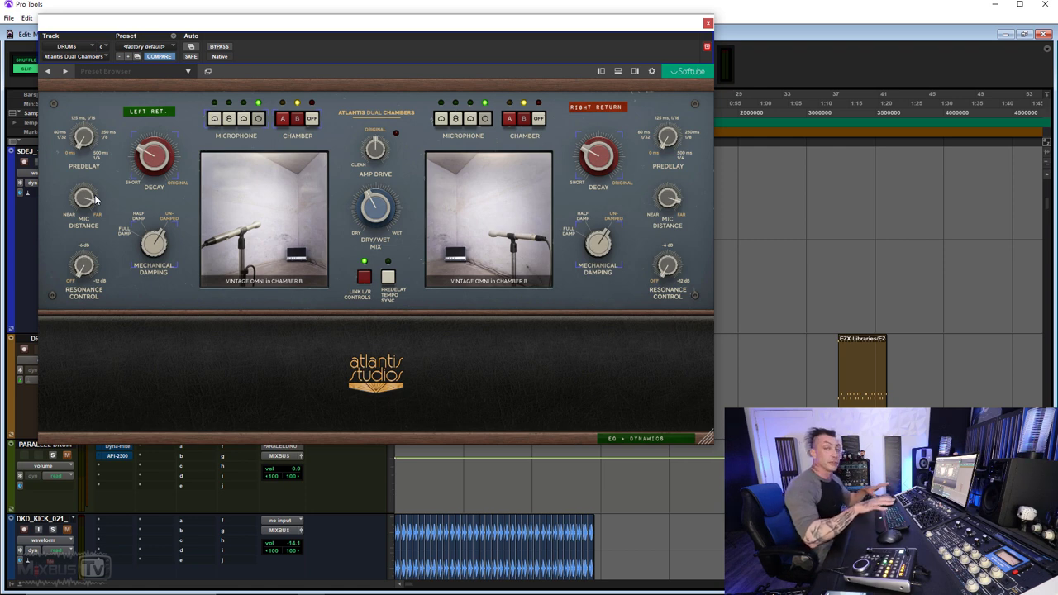
key("space")
left_click_drag(91, 201, 70, 171)
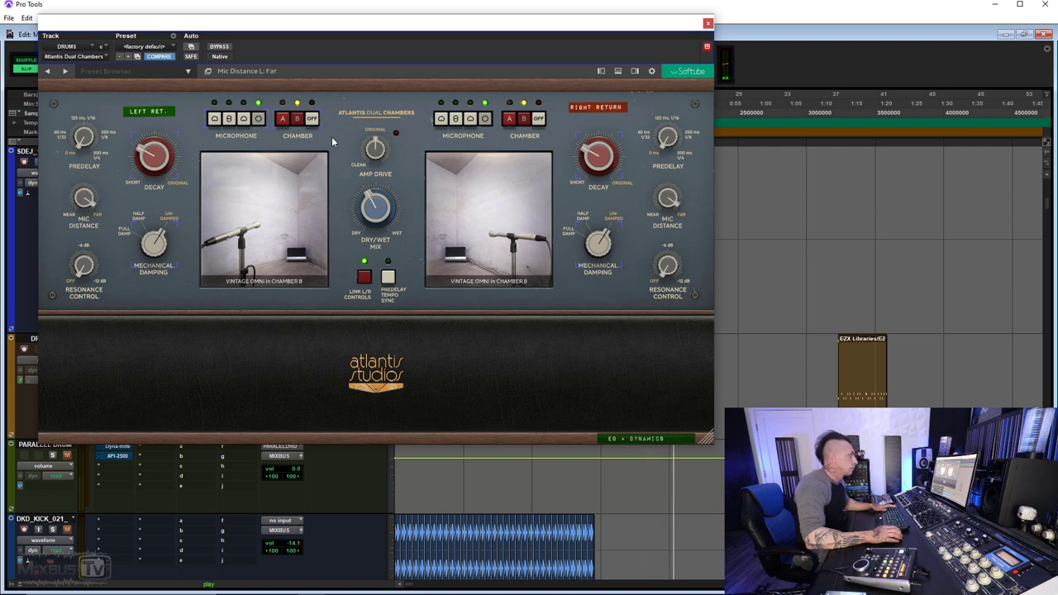
Step: Unlink the returns and audition Tube Cardioid, Ribbon Eight and Modern Cardioid on the right, ending on Vintage Omni in chamber A
left_click(364, 278)
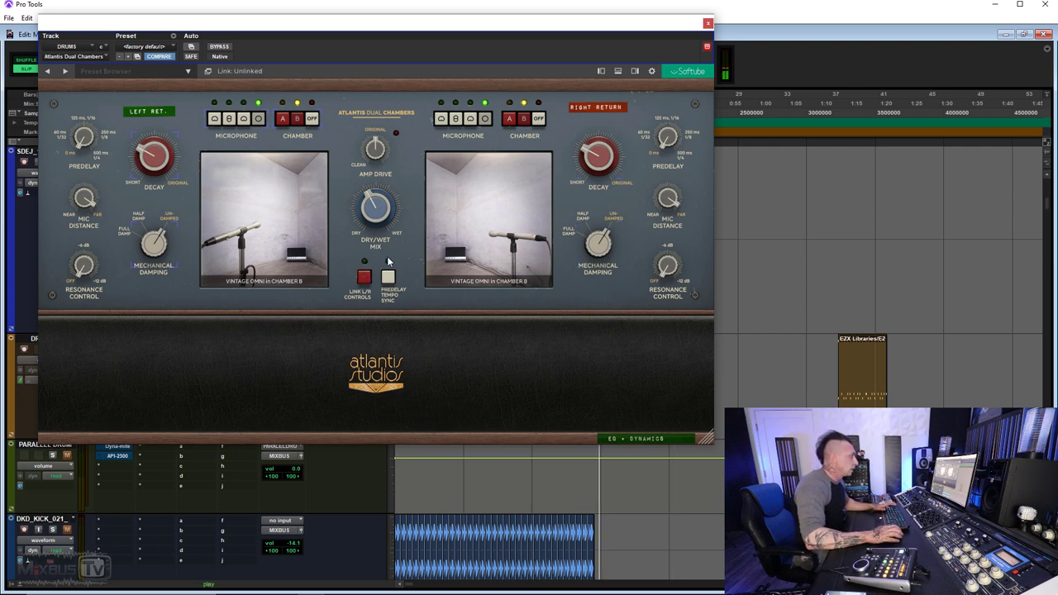
left_click(471, 120)
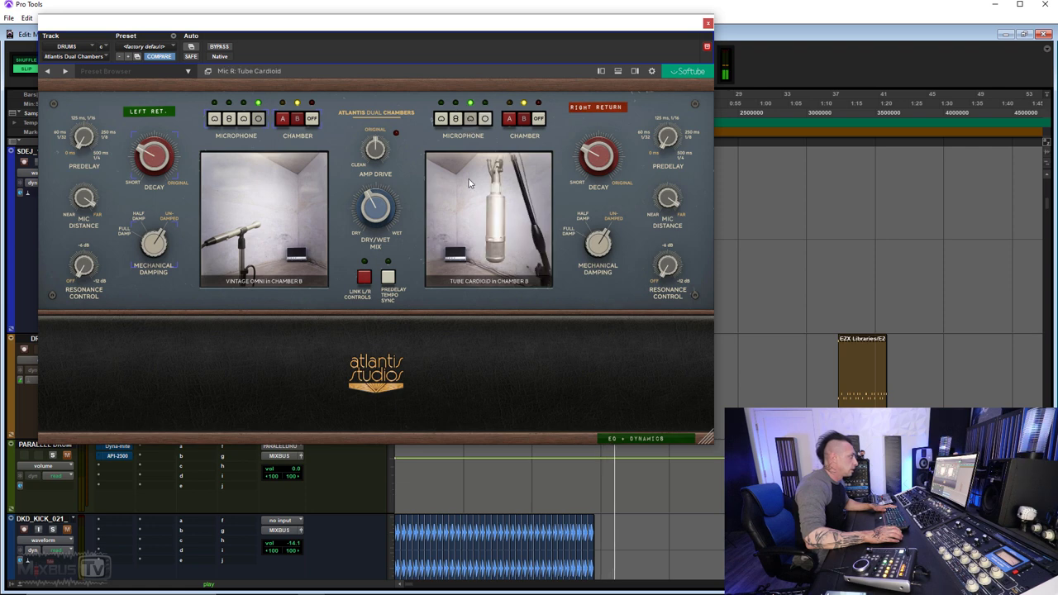
left_click(456, 119)
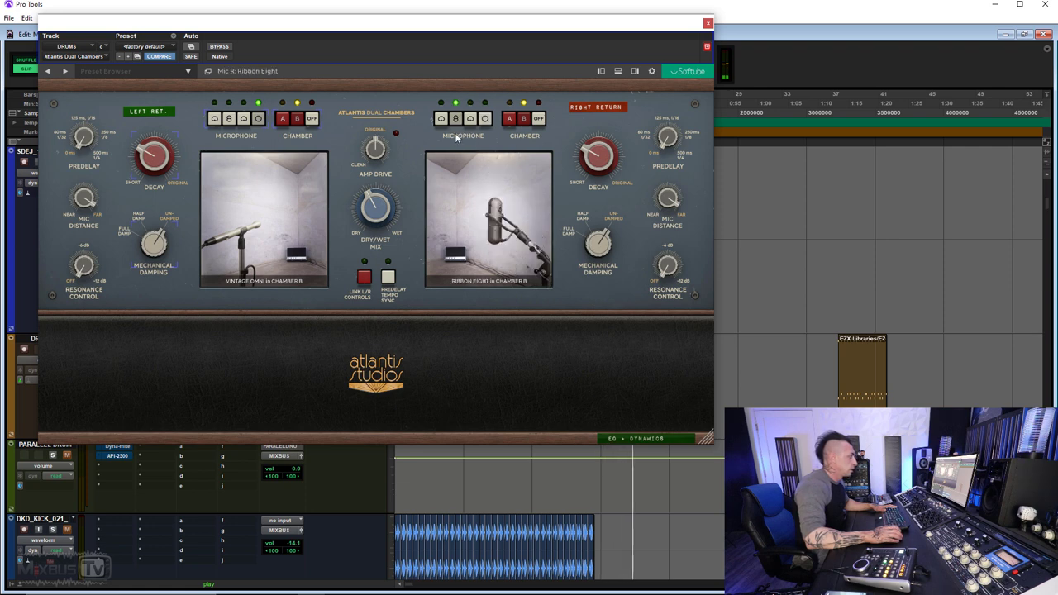
left_click(441, 119)
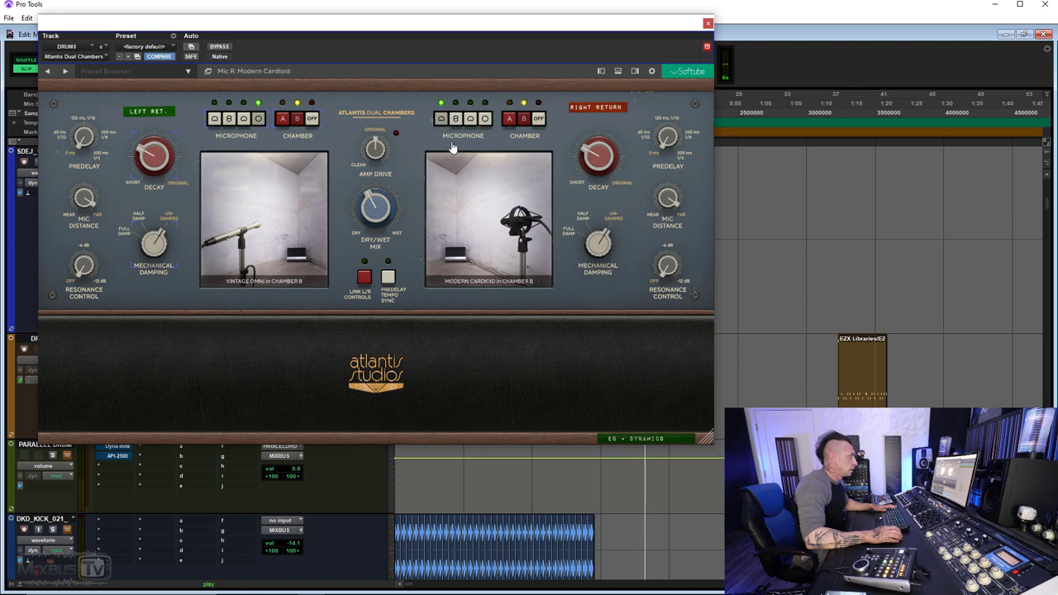
left_click(508, 121)
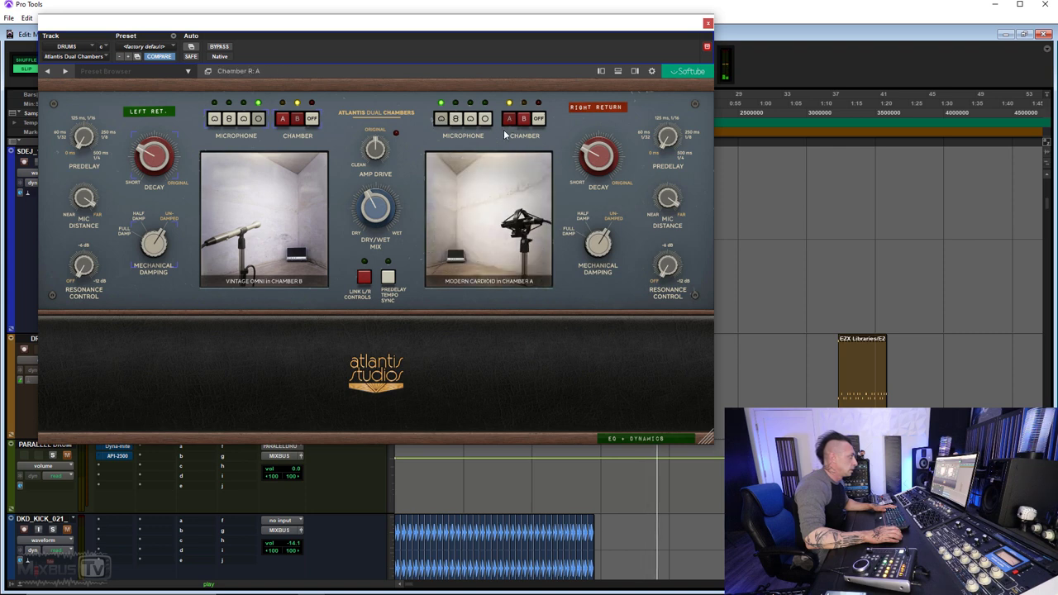
left_click(484, 121)
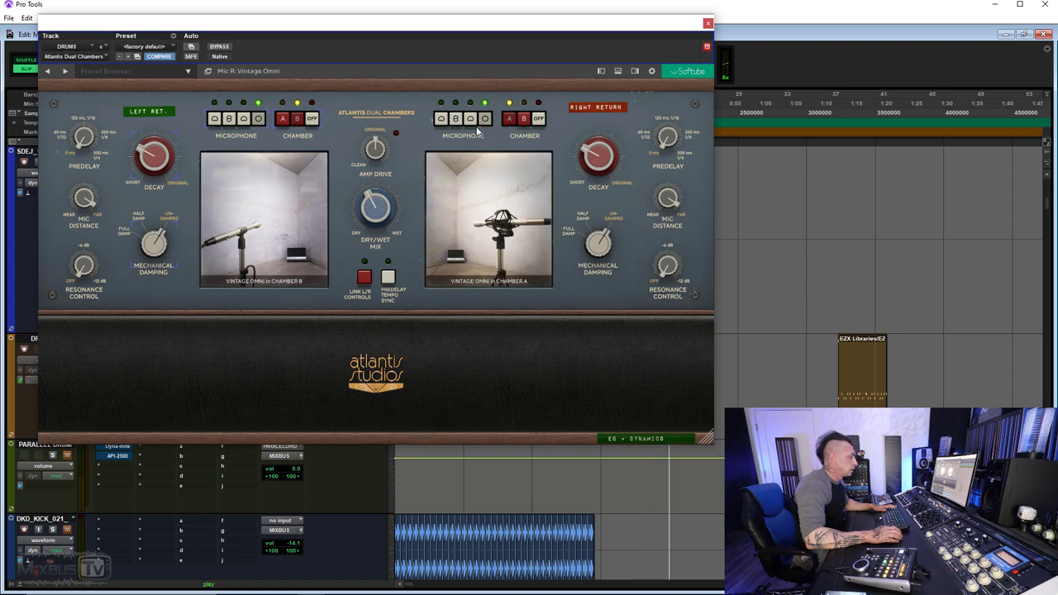
Step: Set the right return's mic distance to 0.4 and the output balance to 4 R in the expanded view
left_click_drag(663, 197, 660, 257)
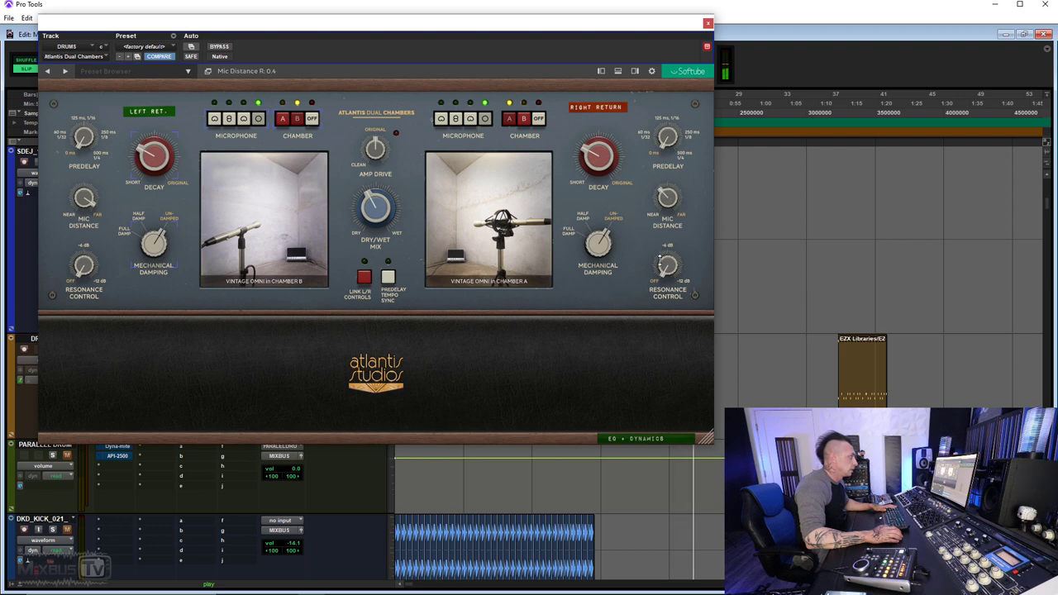
left_click(597, 345)
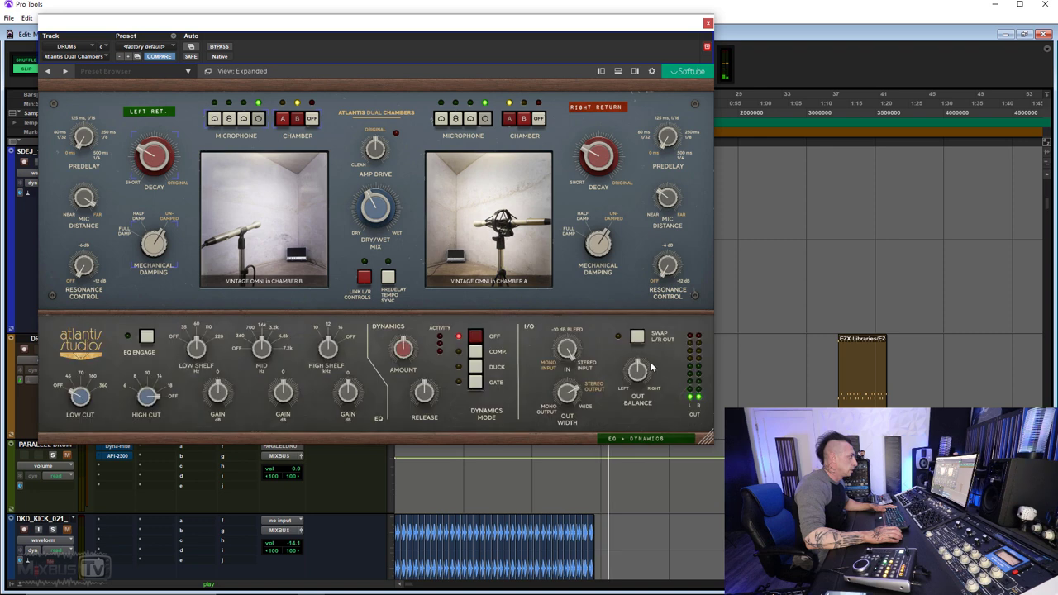
left_click_drag(638, 373, 637, 353)
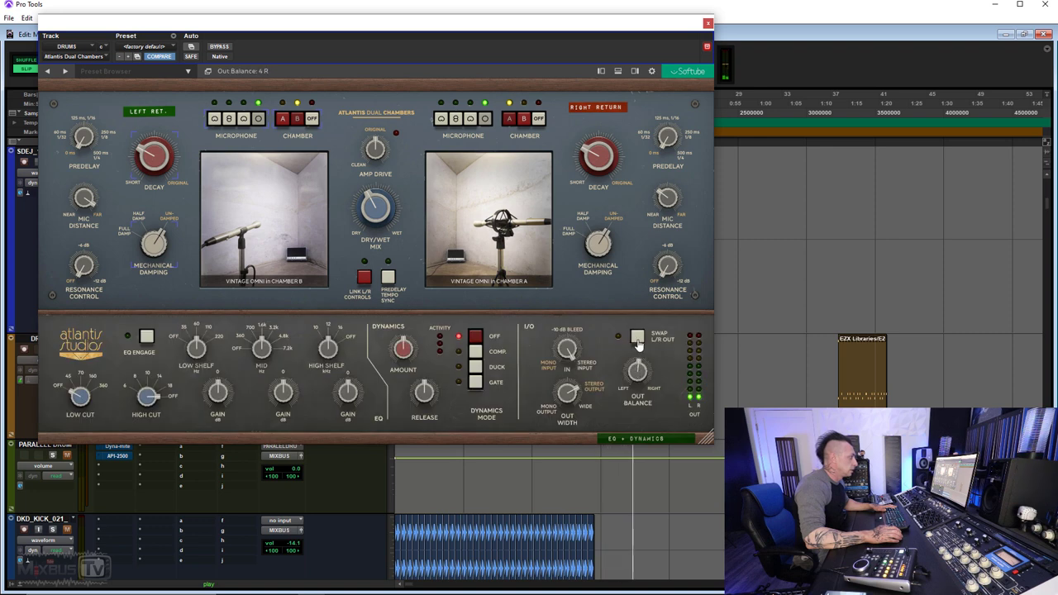
Step: Return the right side to chamber B and give the left and right returns different mic distances
left_click(525, 120)
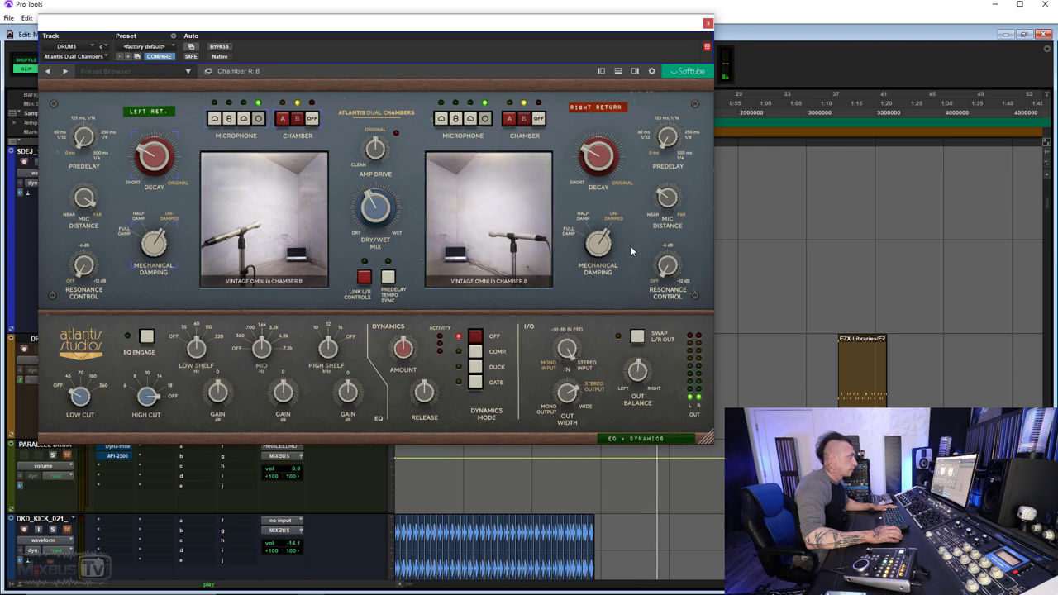
left_click_drag(665, 199, 662, 125)
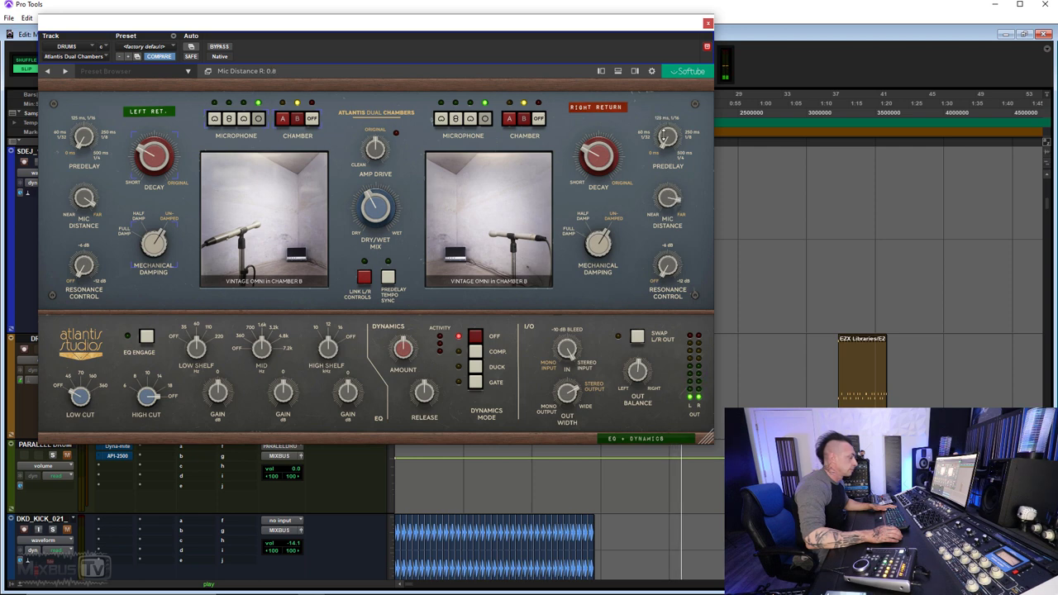
left_click_drag(89, 200, 95, 163)
mouse_move(667, 197)
left_mouse_down()
mouse_move(662, 217)
mouse_move(670, 196)
left_mouse_up()
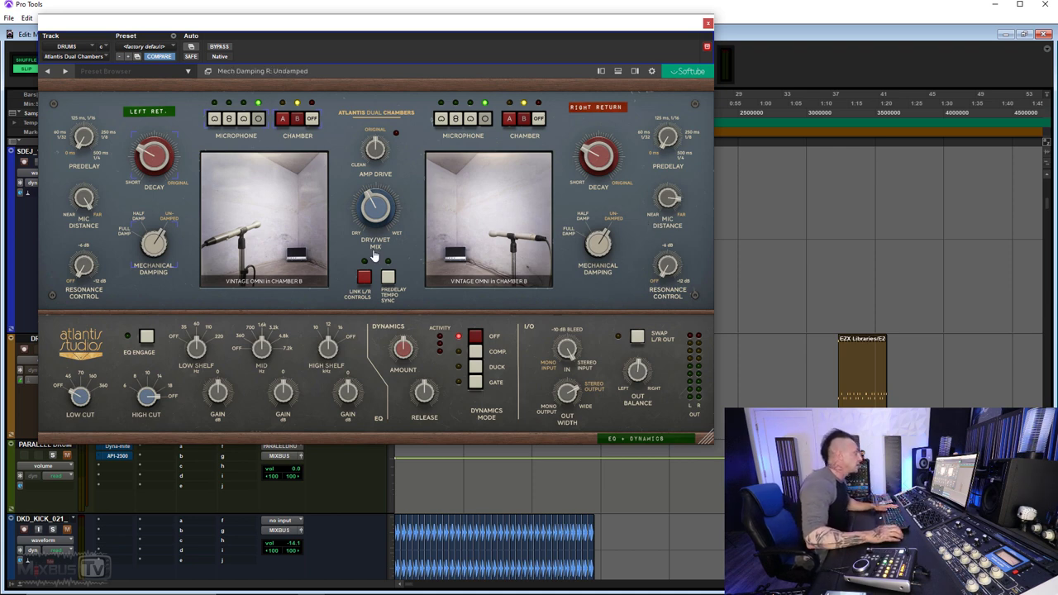
Step: Resume playback, lengthen the left return's decay, and relink the left and right controls
key("space")
left_click_drag(81, 268, 75, 175)
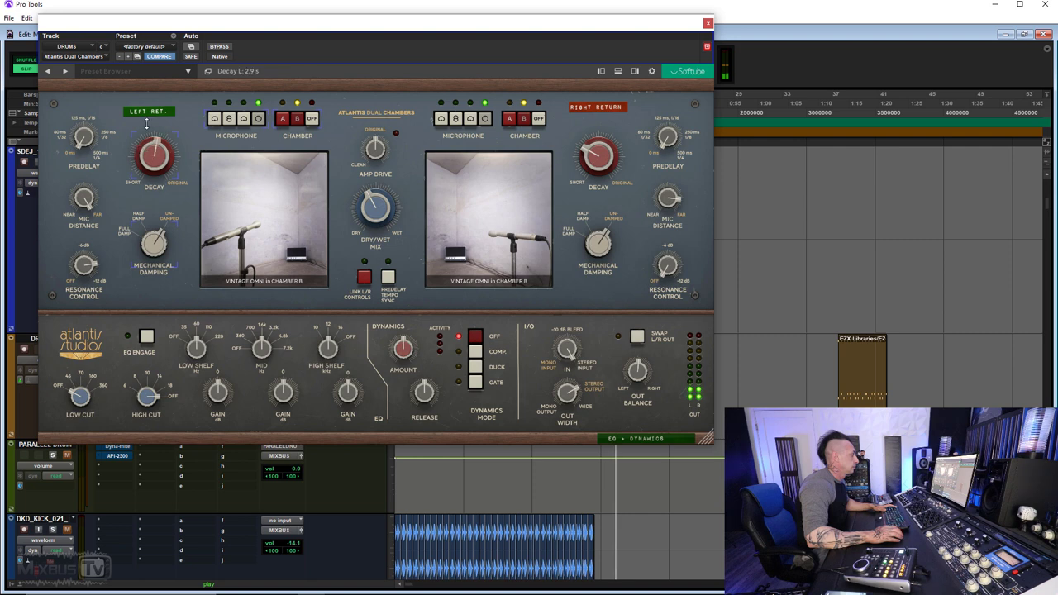
left_click(362, 279)
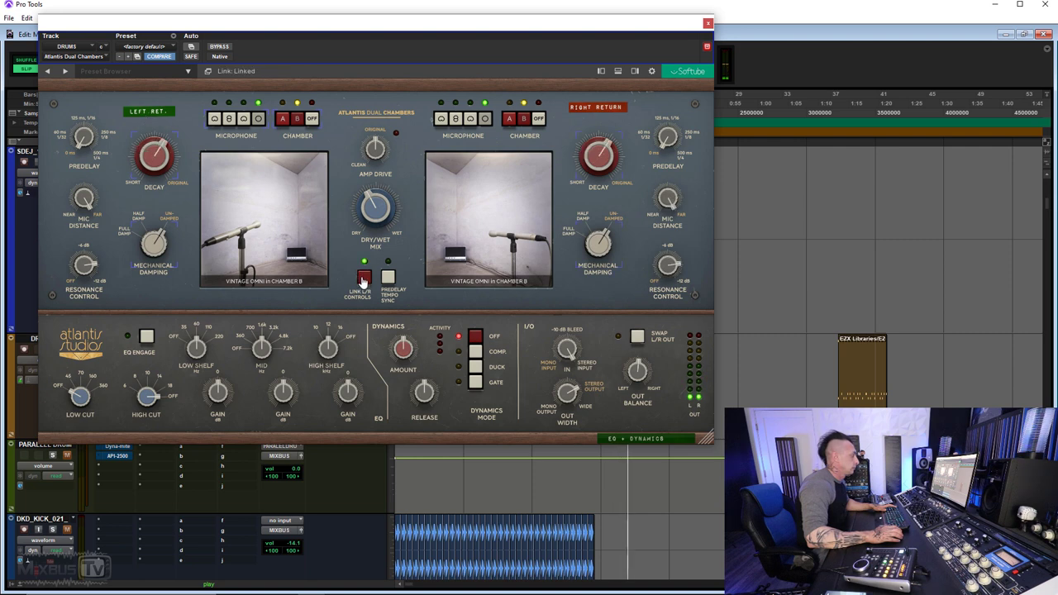
Step: Audition the linked resonance control against 0.0 dB with the mix lowered to 30% and the amp drive raised
left_click_drag(86, 265, 88, 403)
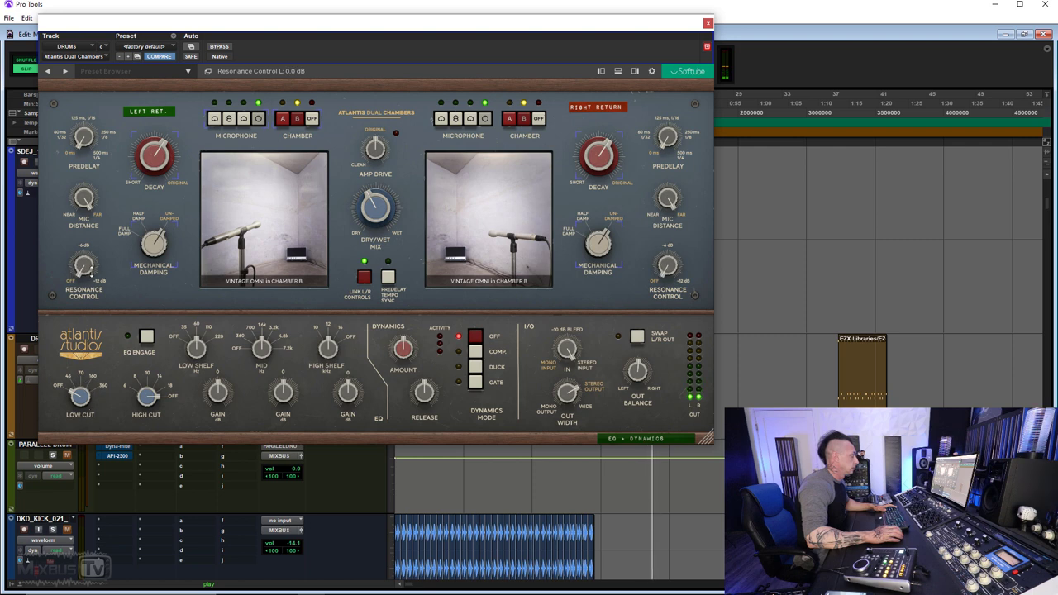
left_click_drag(70, 178, 76, 104)
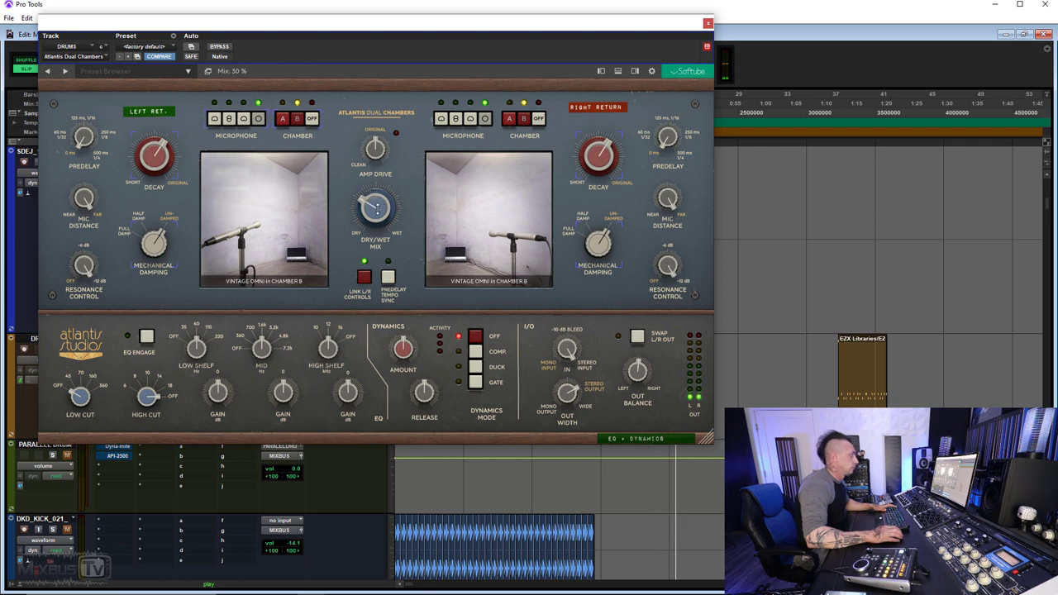
left_click_drag(375, 155, 377, 95)
mouse_move(87, 260)
left_mouse_down()
mouse_move(74, 360)
mouse_move(79, 426)
mouse_move(81, 264)
left_mouse_up()
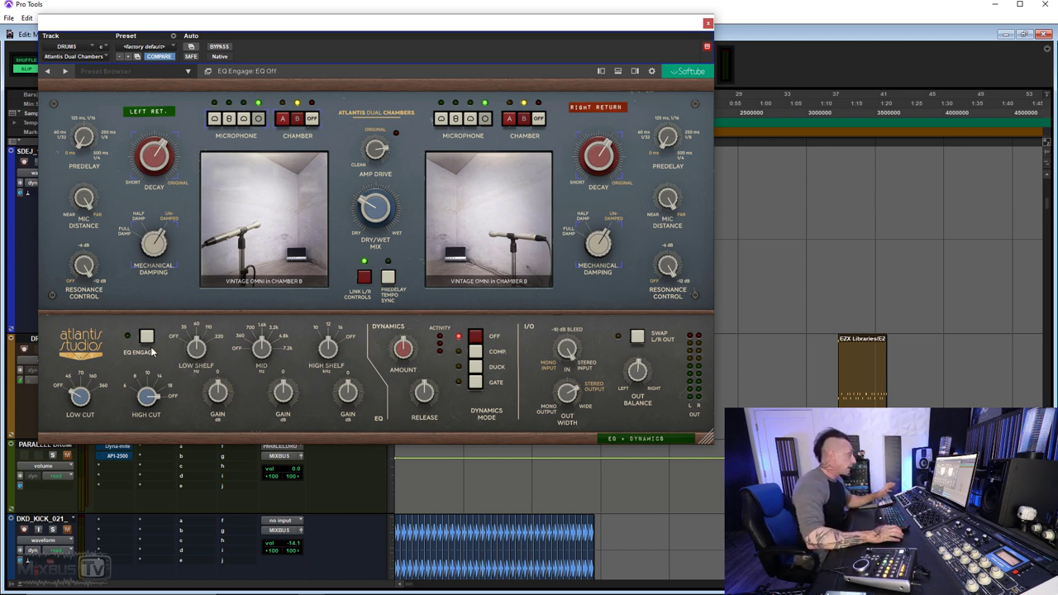
Step: Resume playback and engage the EQ with a boosted high shelf
key("space")
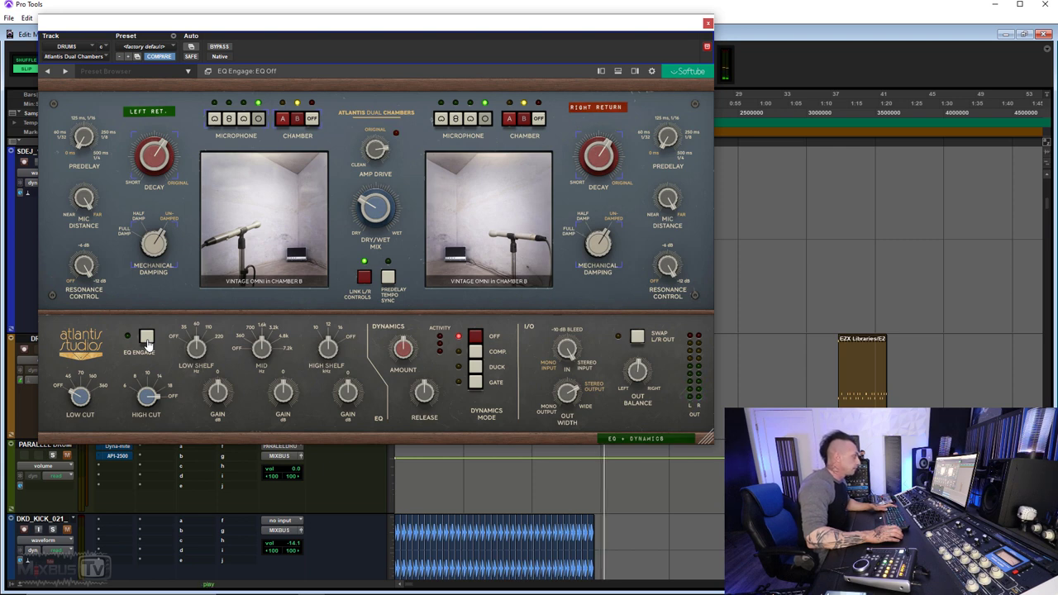
left_click(146, 339)
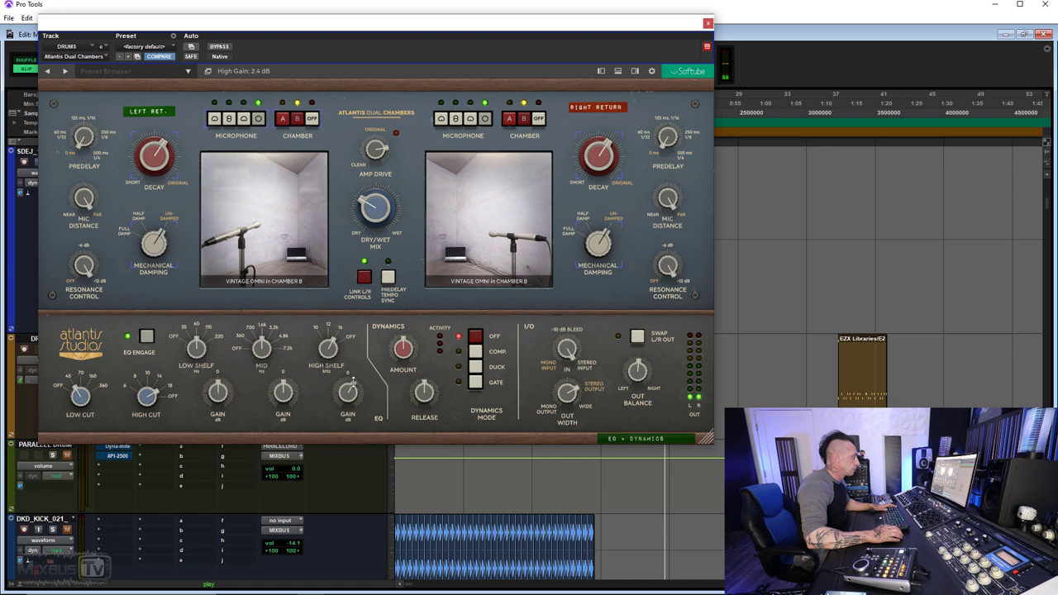
Step: Switch the linked microphones to Tube Cardioid with a 32% mix and compare the drums against the bypassed plug-in
left_click(244, 118)
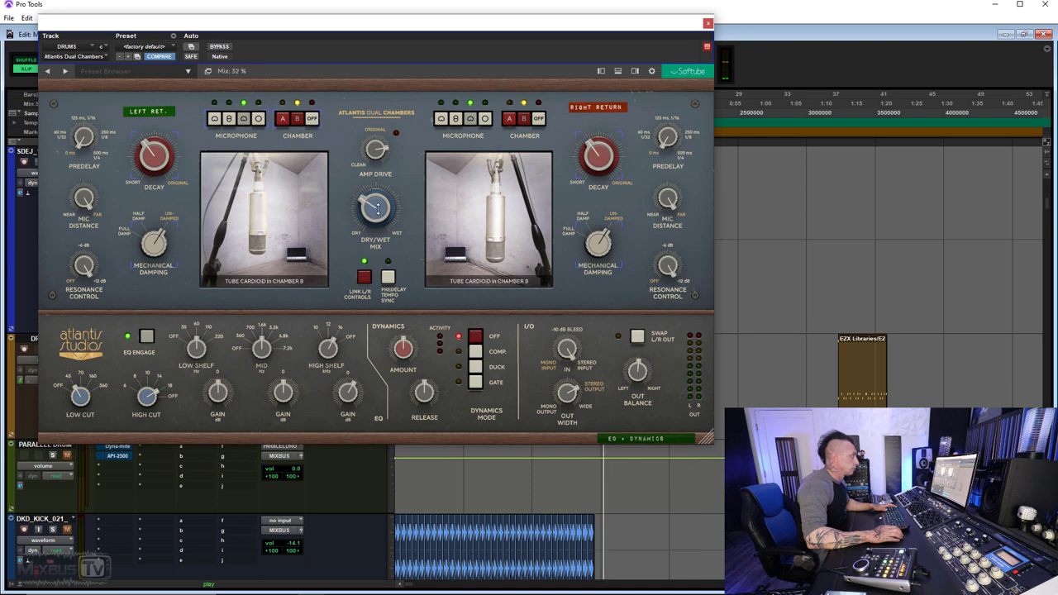
left_click(220, 46)
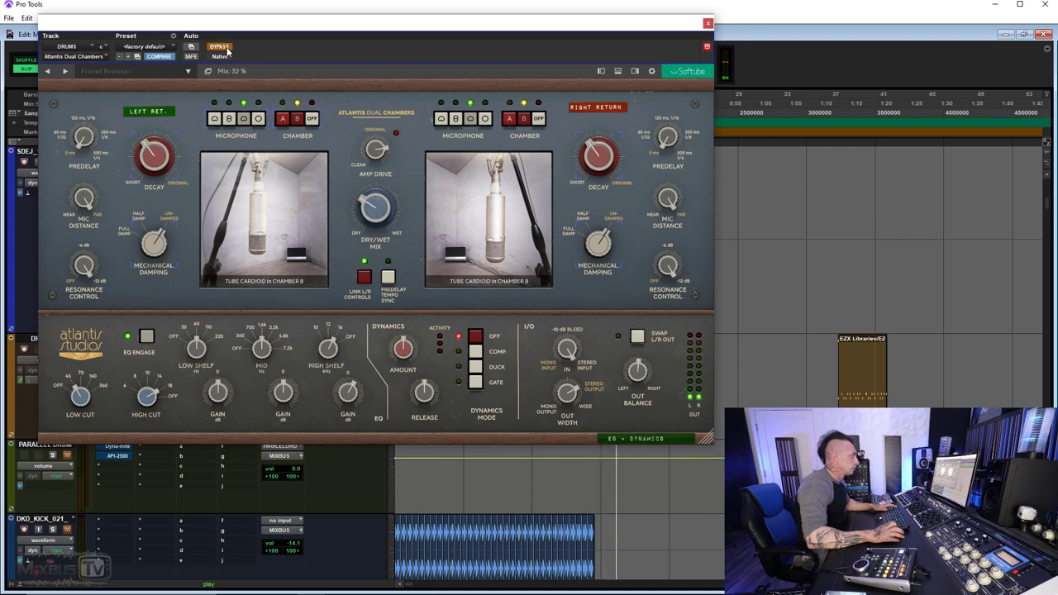
left_click(220, 46)
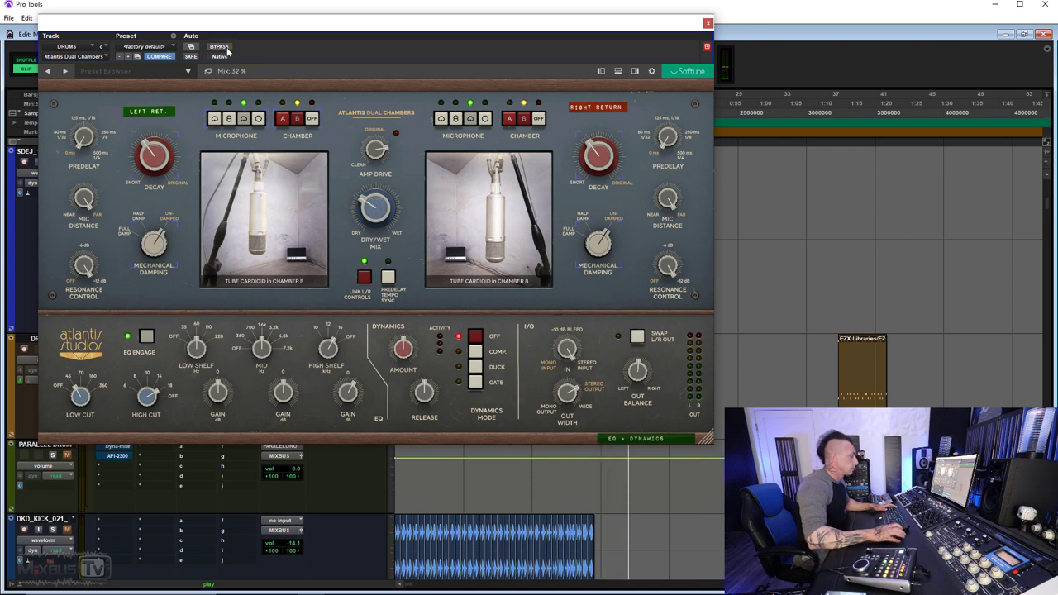
Step: Lower the mix to 20% and set the dynamics section to Gate mode, adjusting its amount and release
left_click_drag(375, 217, 374, 223)
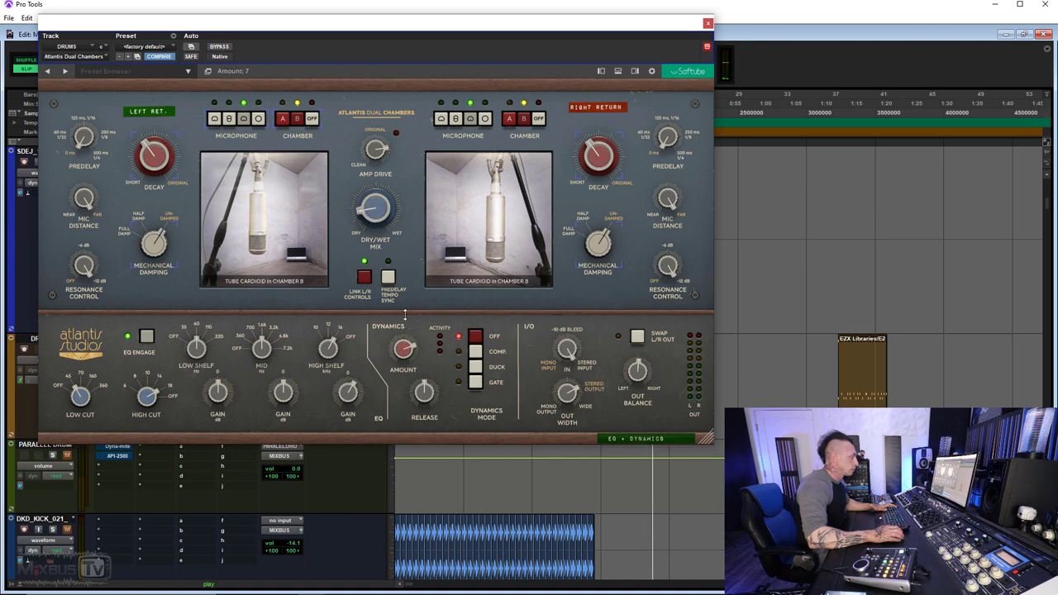
left_click_drag(428, 389, 426, 415)
left_click(473, 370)
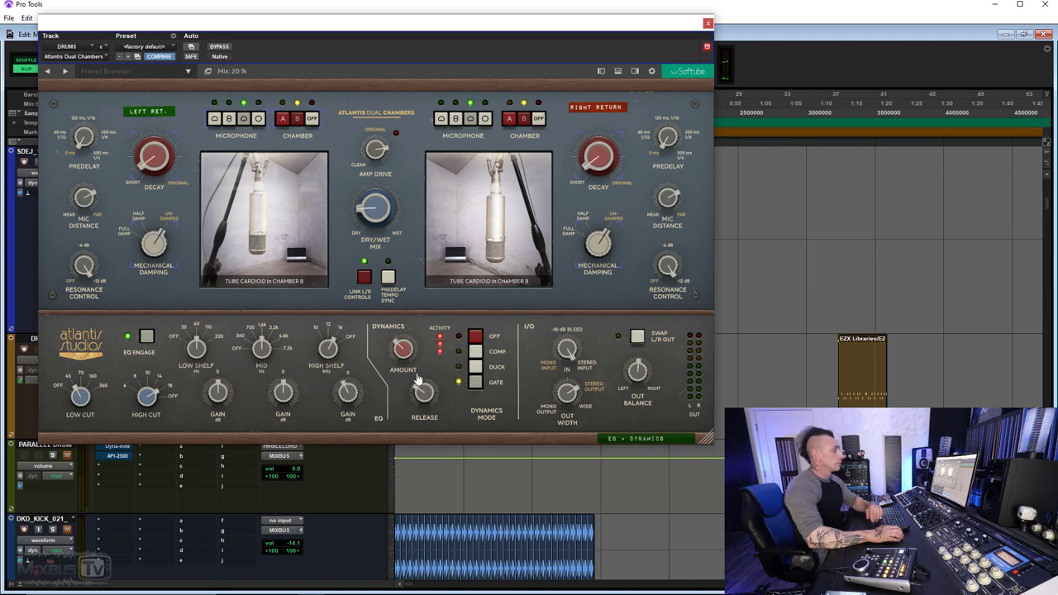
Step: Close the reverb window on the drums track
left_click(465, 386)
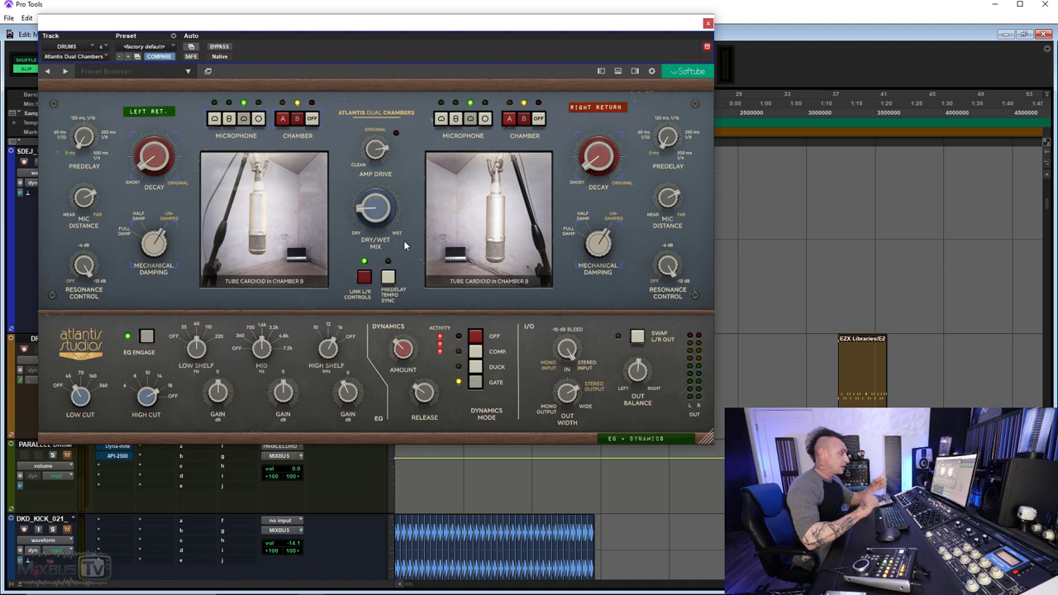
left_click(707, 24)
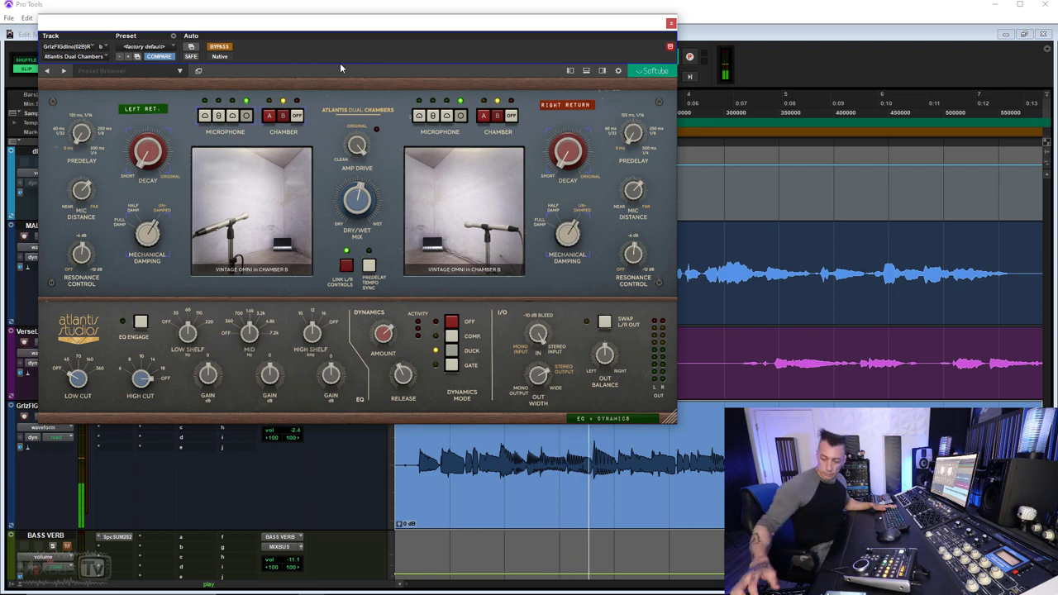
Step: On the guitar track's reverb, reset the amp drive to 5.0, take the plug-in out of bypass and set the mix around 46%
left_click(352, 136, "alt")
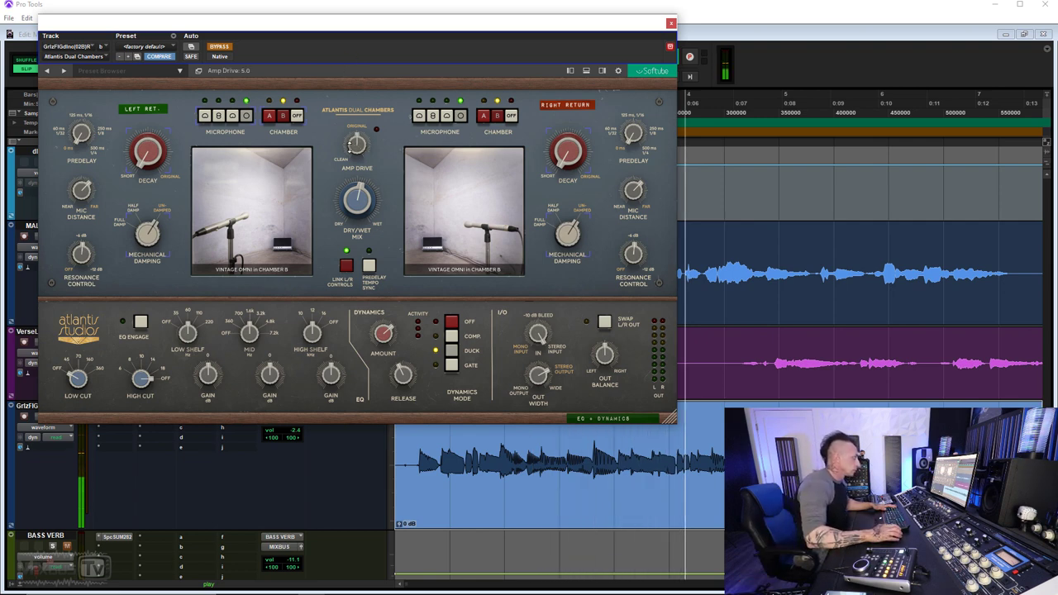
left_click(222, 47)
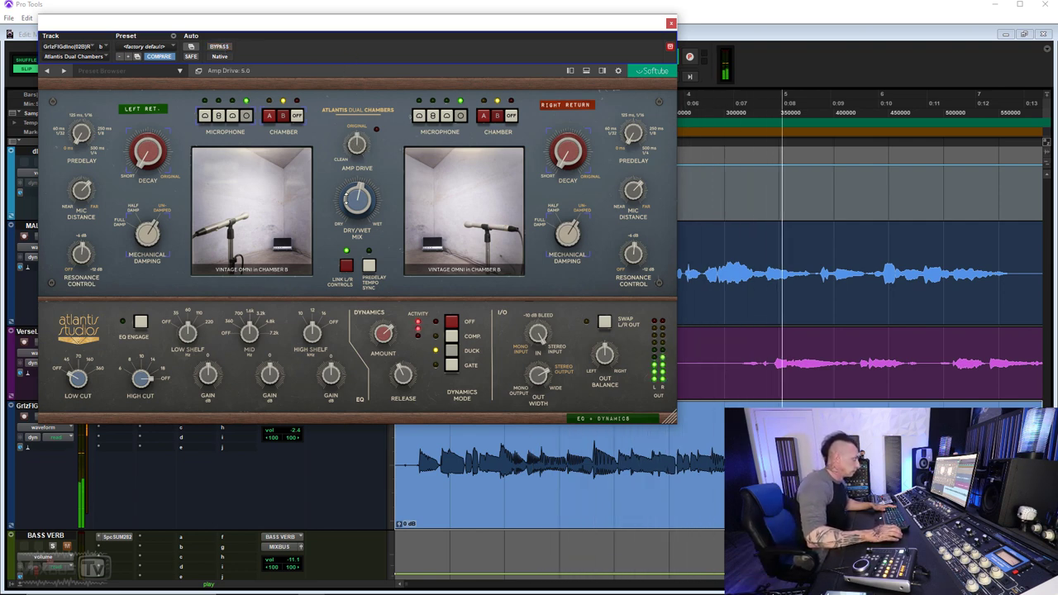
left_click_drag(357, 193, 356, 201)
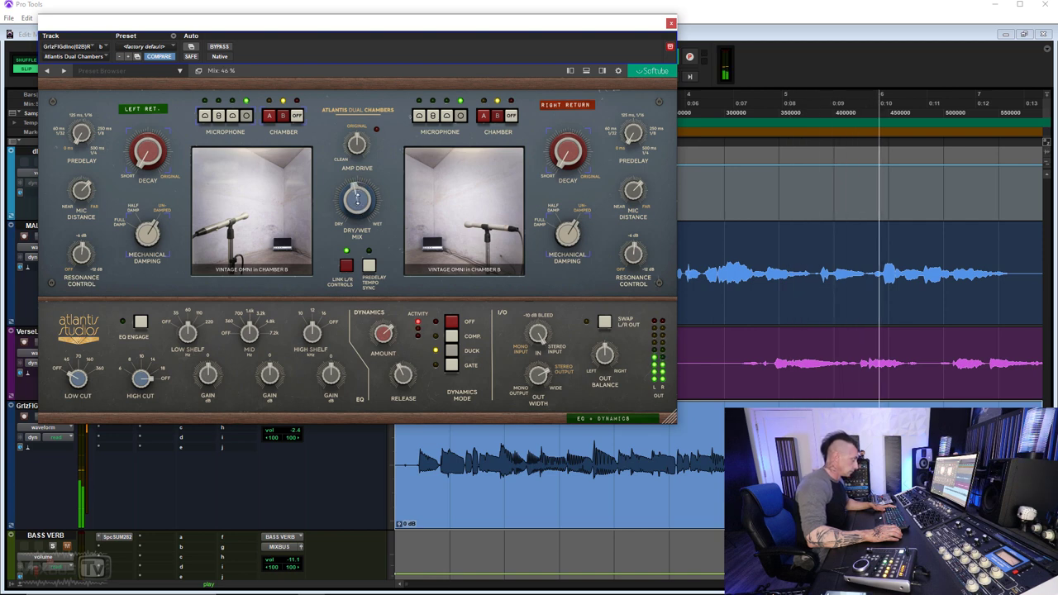
mouse_move(84, 190)
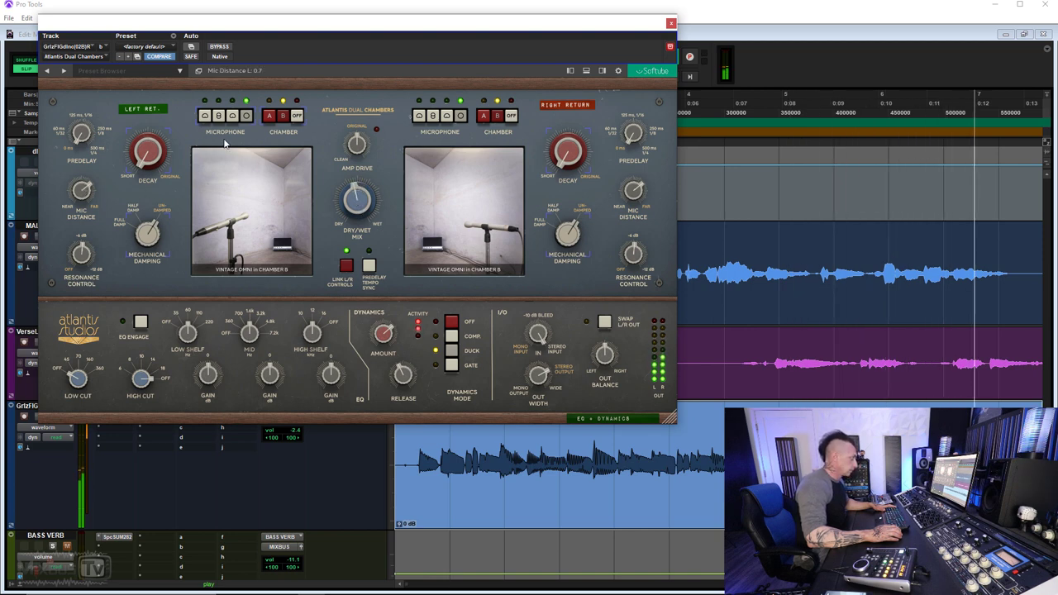
Step: Compare the guitar with the reverb active and bypassed, and toggle playback
left_click(220, 48)
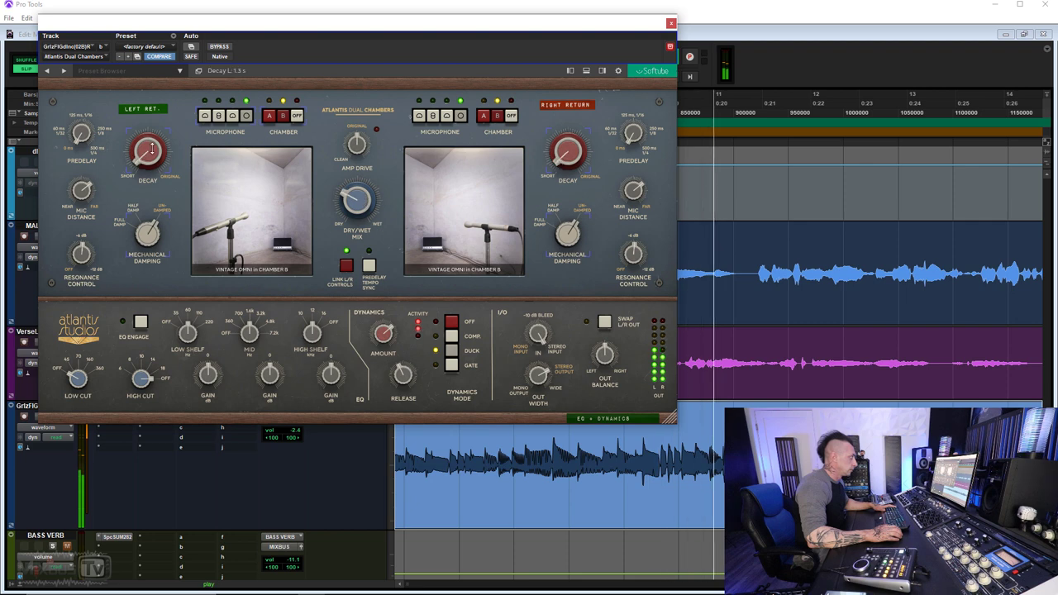
left_click(217, 47)
left_click(218, 47)
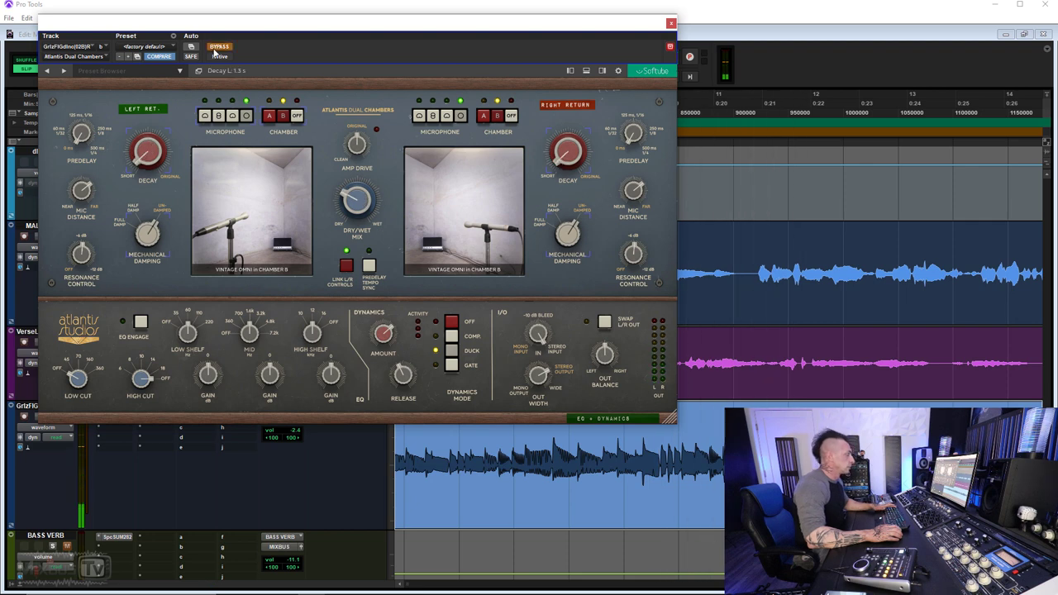
key("space")
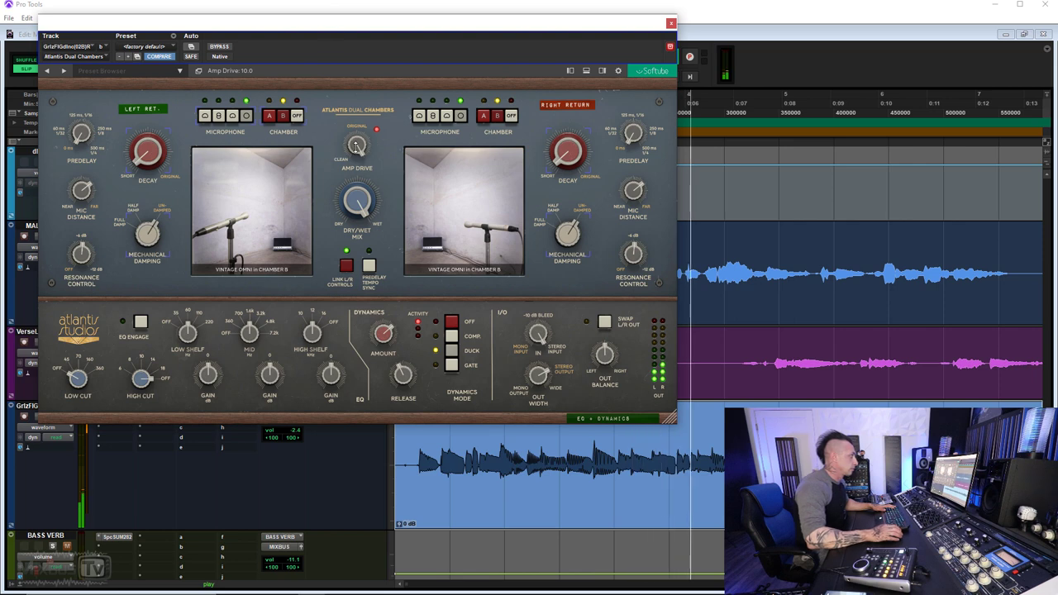
Step: Audition the guitar with the amp drive near its maximum at about 9.9, and toggle playback
mouse_move(355, 145)
left_mouse_down()
mouse_move(350, 265)
mouse_move(335, 140)
left_mouse_up()
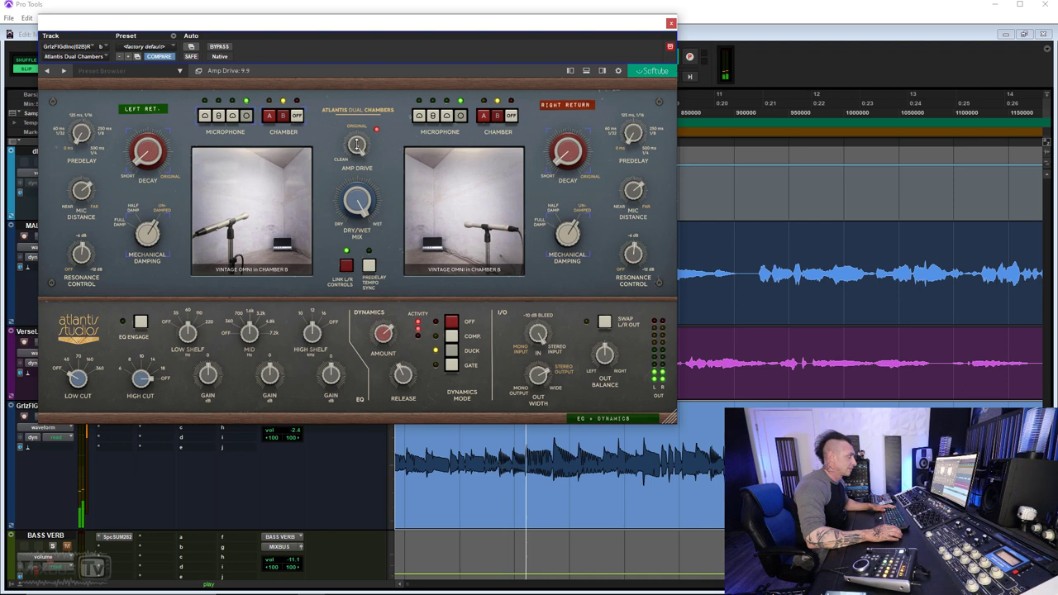
left_click(362, 186)
key("space")
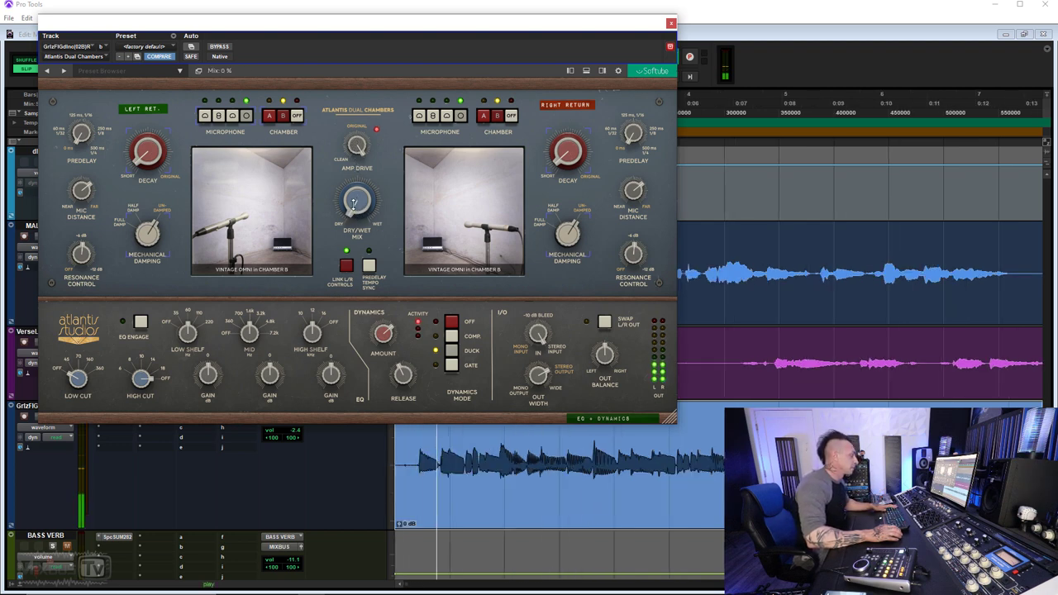
Step: Bring the guitar reverb's mix up to about 40%, lower the amp drive to 7.8 and adjust the microphone distance
left_click_drag(348, 182, 342, 152)
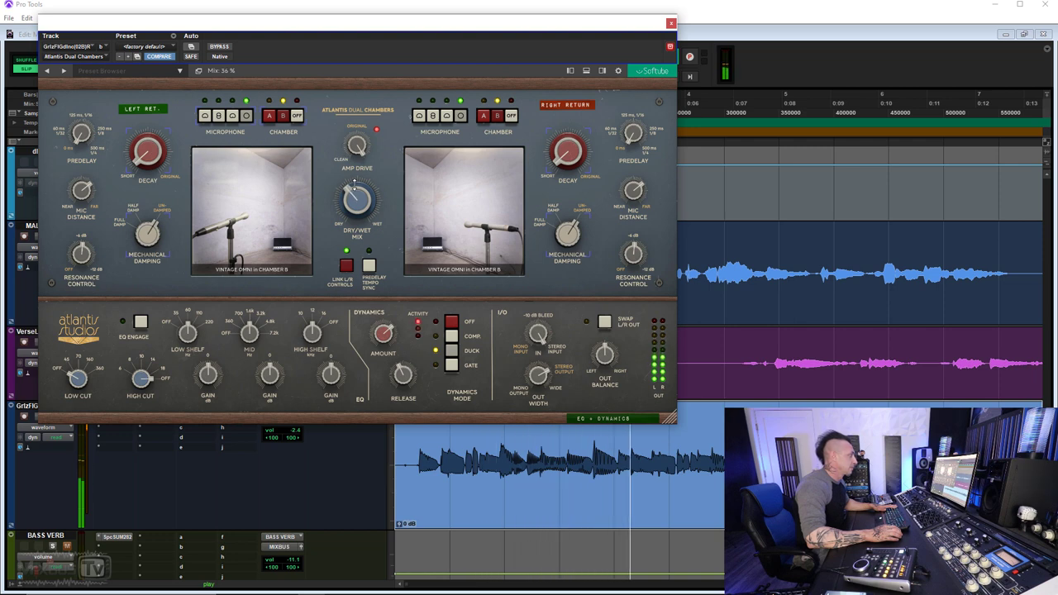
left_click_drag(150, 155, 148, 153)
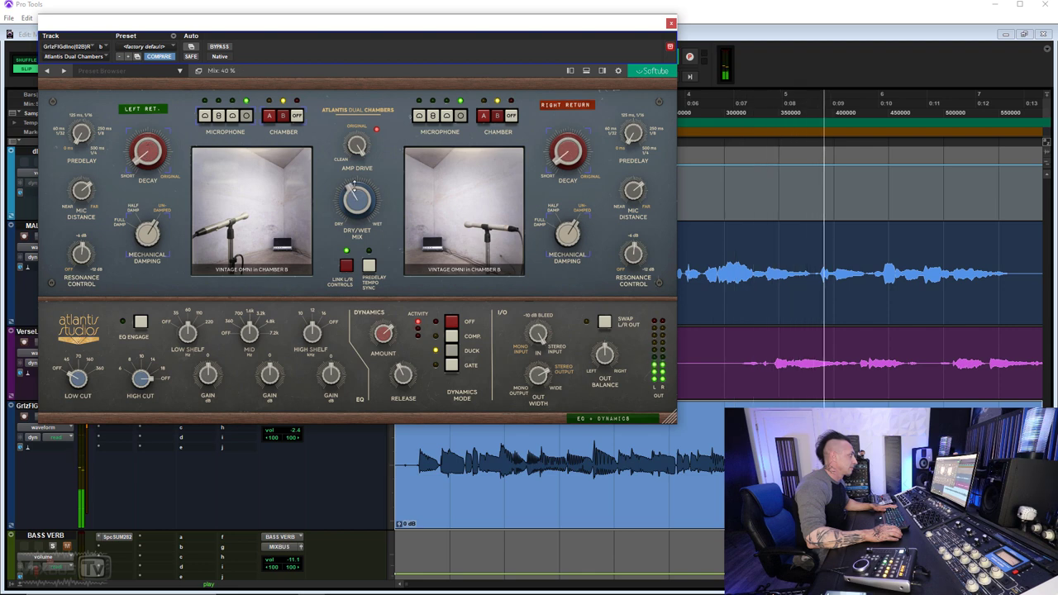
left_click_drag(345, 146, 355, 183)
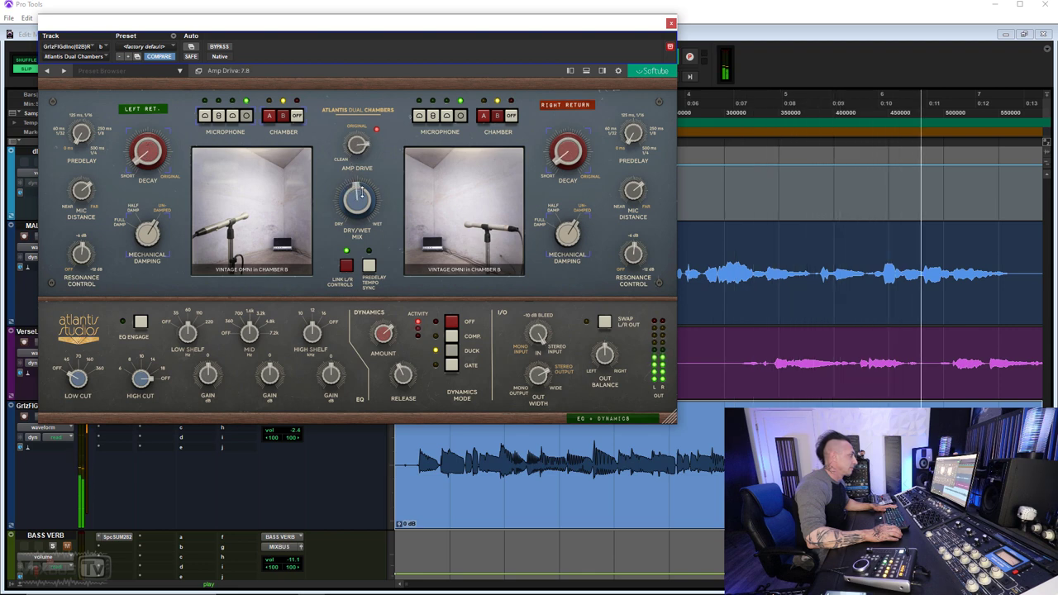
left_click_drag(81, 189, 81, 252)
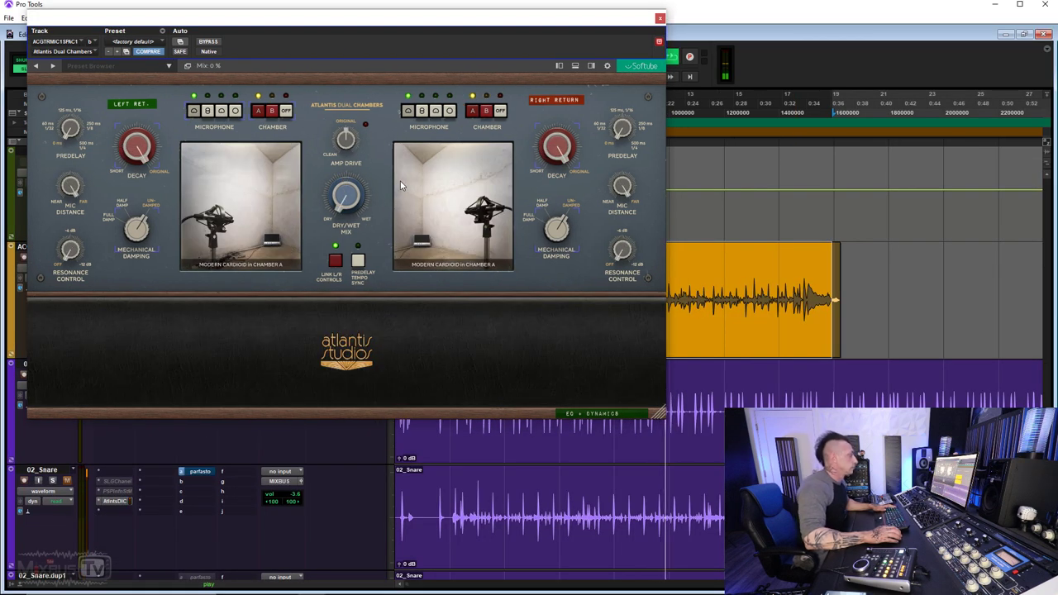
Step: On the acoustic guitar's reverb, adjust the decay and mix, and switch the linked returns to Vintage Omni microphones in Chamber B
left_click_drag(139, 151, 129, 225)
left_click_drag(349, 204, 346, 170)
left_click_drag(139, 142, 139, 151)
left_click_drag(70, 251, 71, 192)
left_click(235, 110)
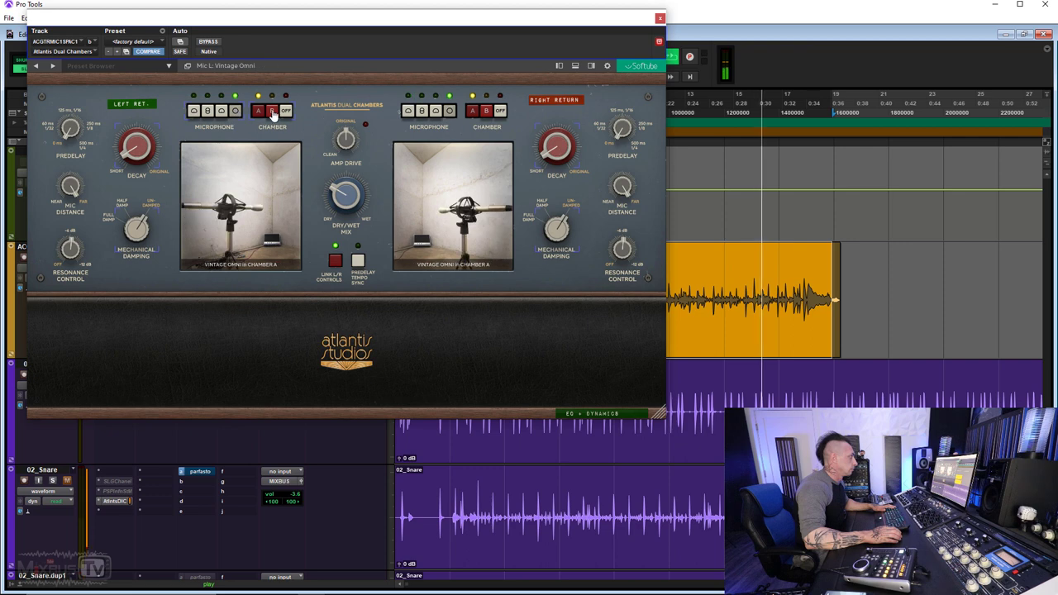
left_click(272, 110)
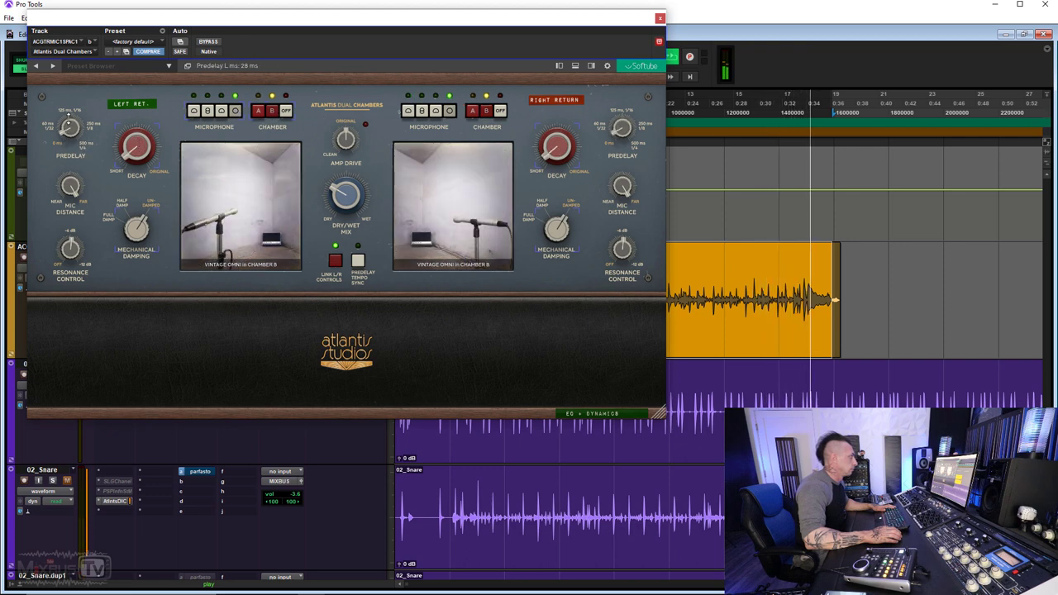
Step: Expand and enlarge the EQ and dynamics view, and set the dynamics to Duck mode with amount 7 and an adjusted release
left_click(471, 369)
left_click_drag(661, 414, 694, 461)
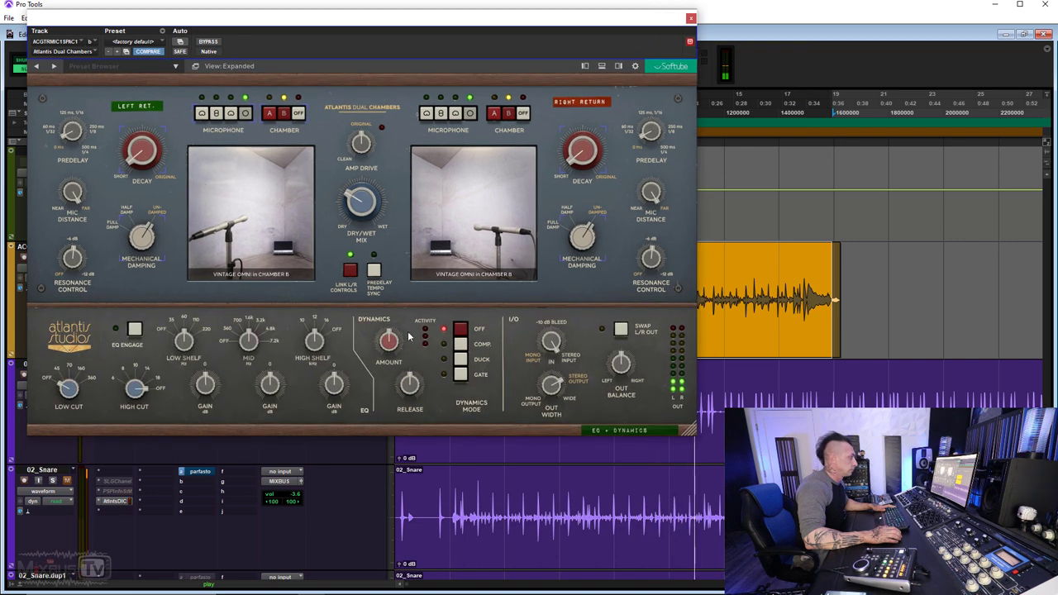
left_click(460, 359)
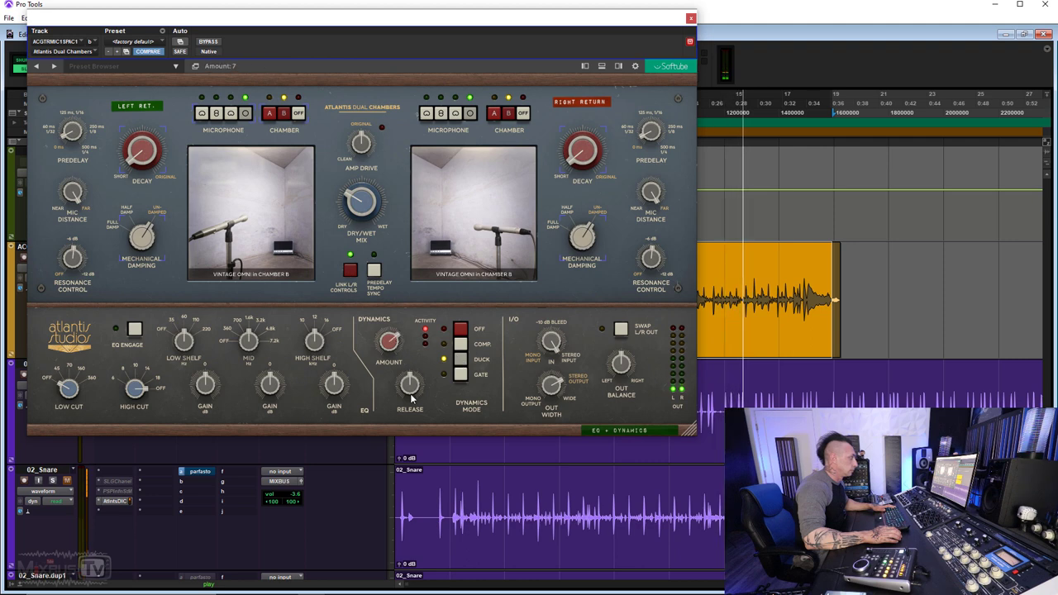
left_click_drag(413, 394, 408, 409)
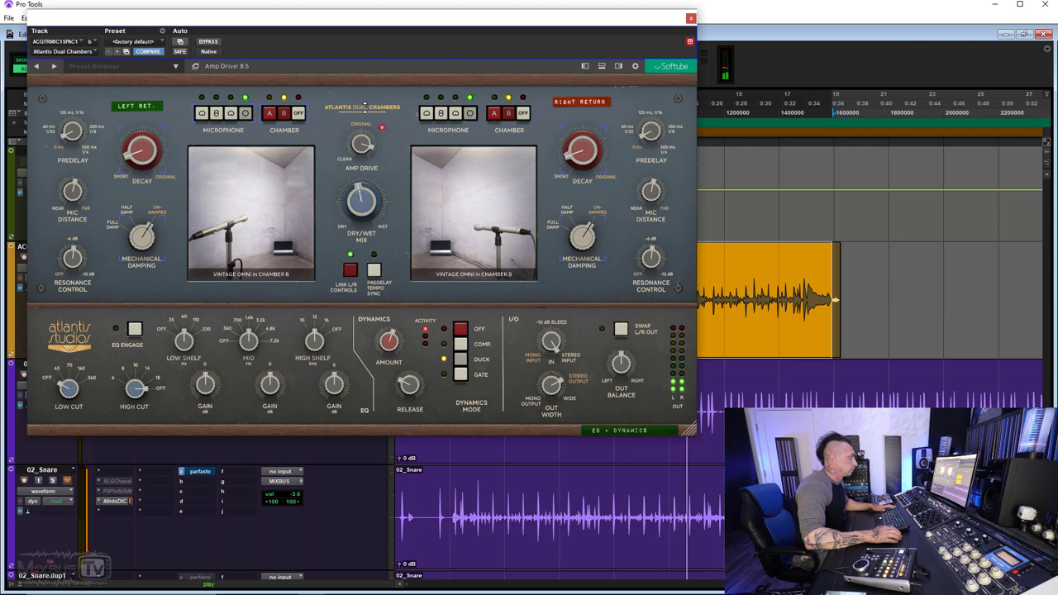
Step: Audition the acoustic guitar with linked Tube Cardioid microphones, adjusting the microphone distance and mix and comparing against bypass
left_click_drag(70, 191, 74, 219)
left_click(232, 115)
mouse_move(354, 194)
left_mouse_down()
mouse_move(352, 211)
mouse_move(352, 198)
left_mouse_up()
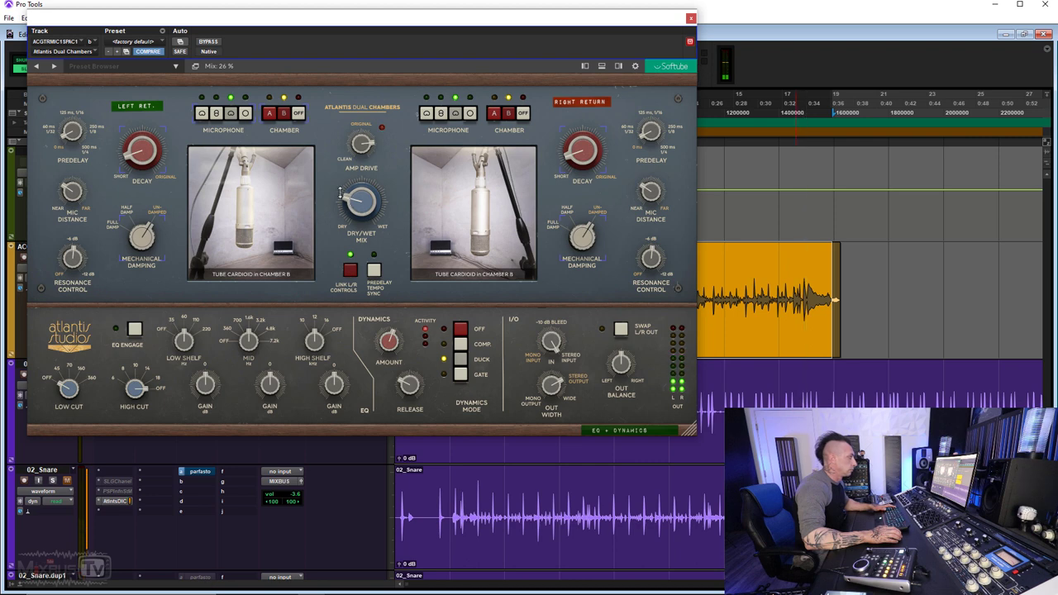
left_click(207, 42)
left_click_drag(363, 196, 357, 205)
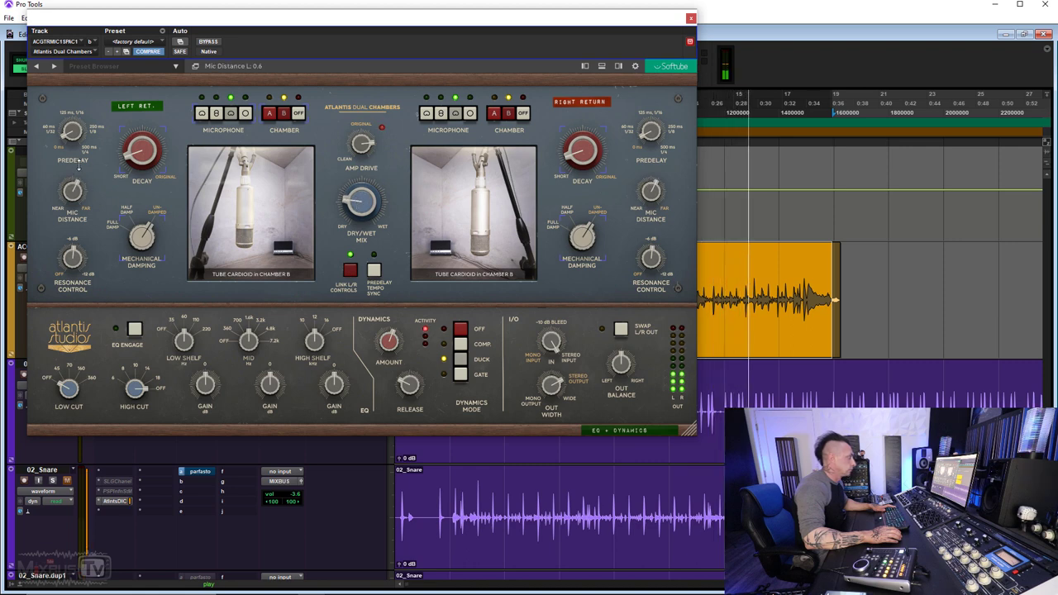
Step: Switch the linked microphones back to Vintage Omni and audition output widths during playback, ending at 111.7%
left_click(246, 114)
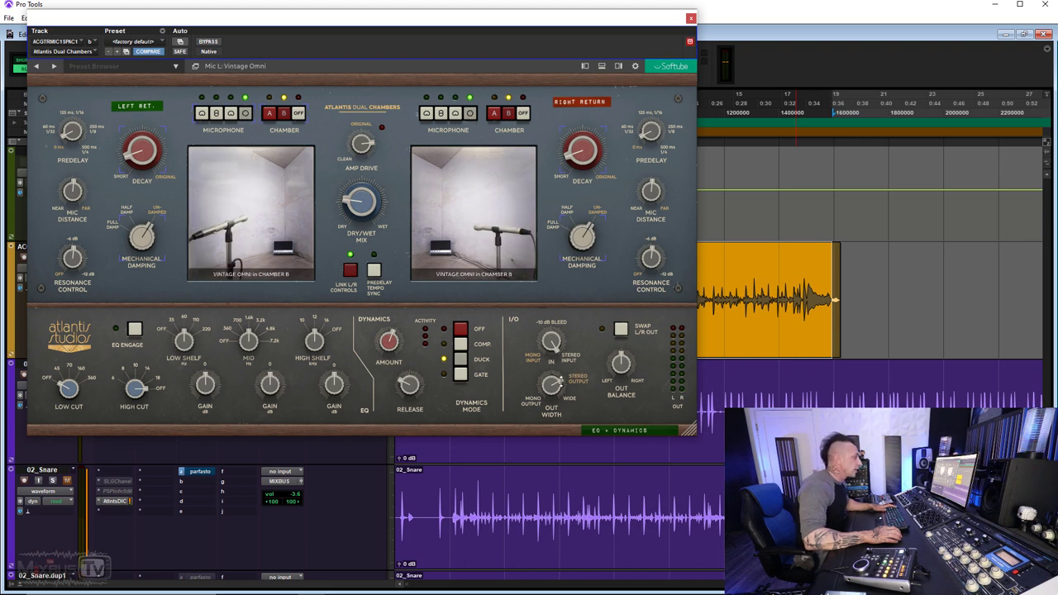
key("space")
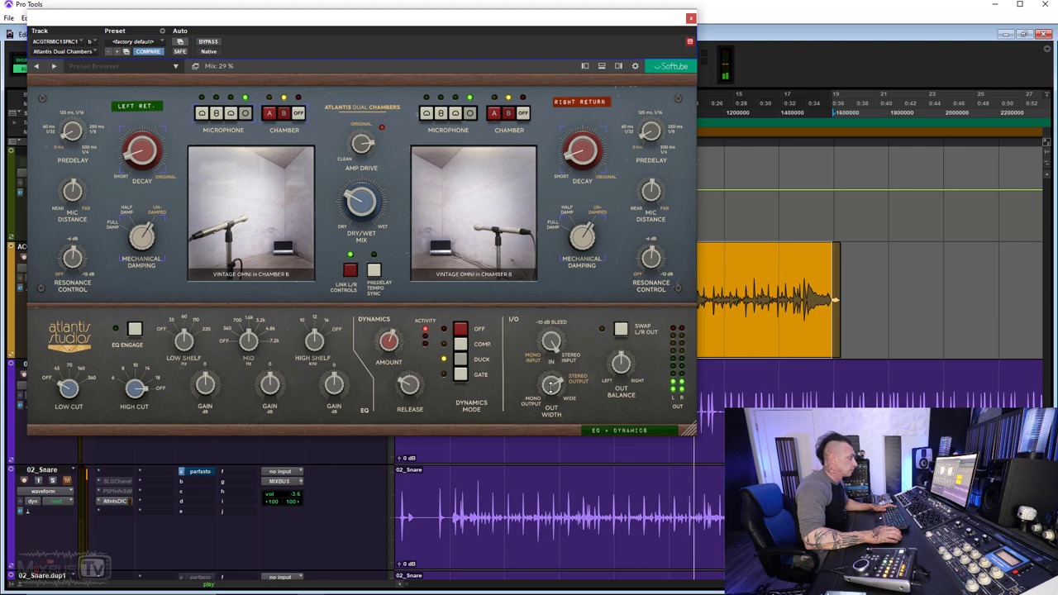
left_click_drag(551, 387, 540, 349)
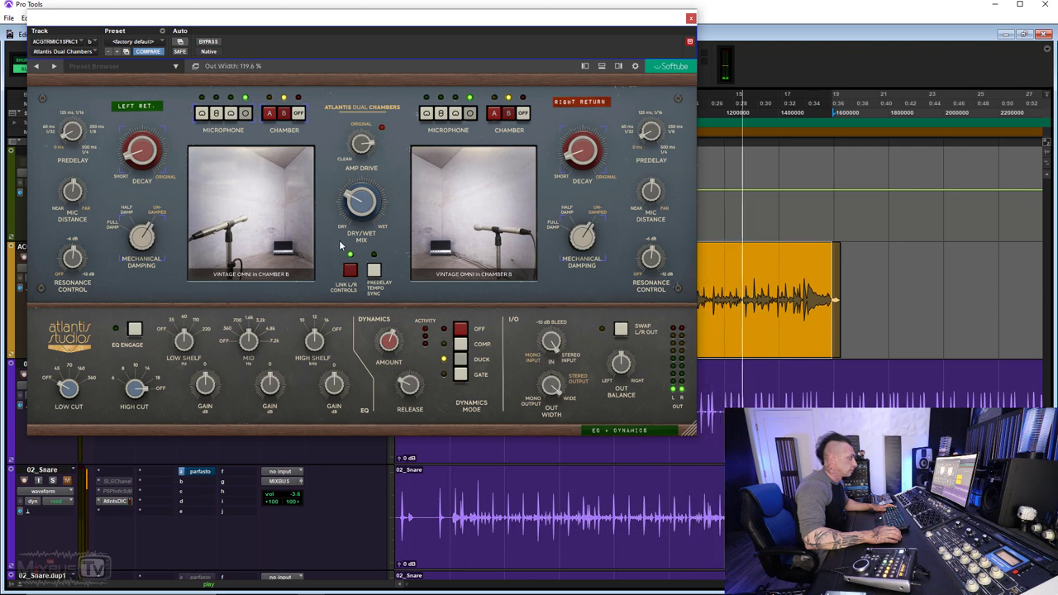
mouse_move(552, 385)
left_mouse_down()
mouse_move(548, 449)
mouse_move(550, 398)
left_mouse_up()
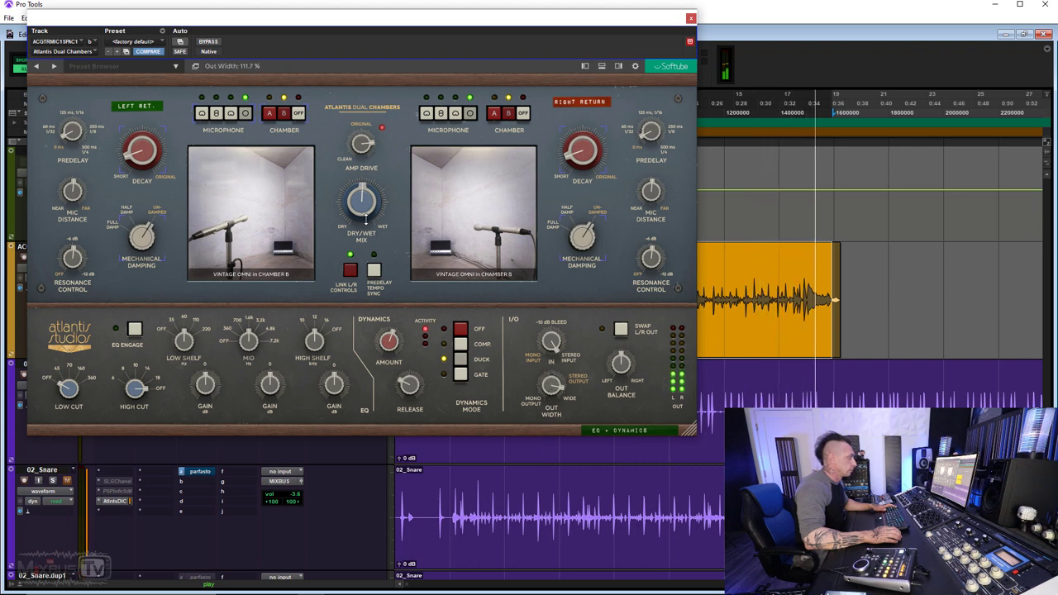
key("space")
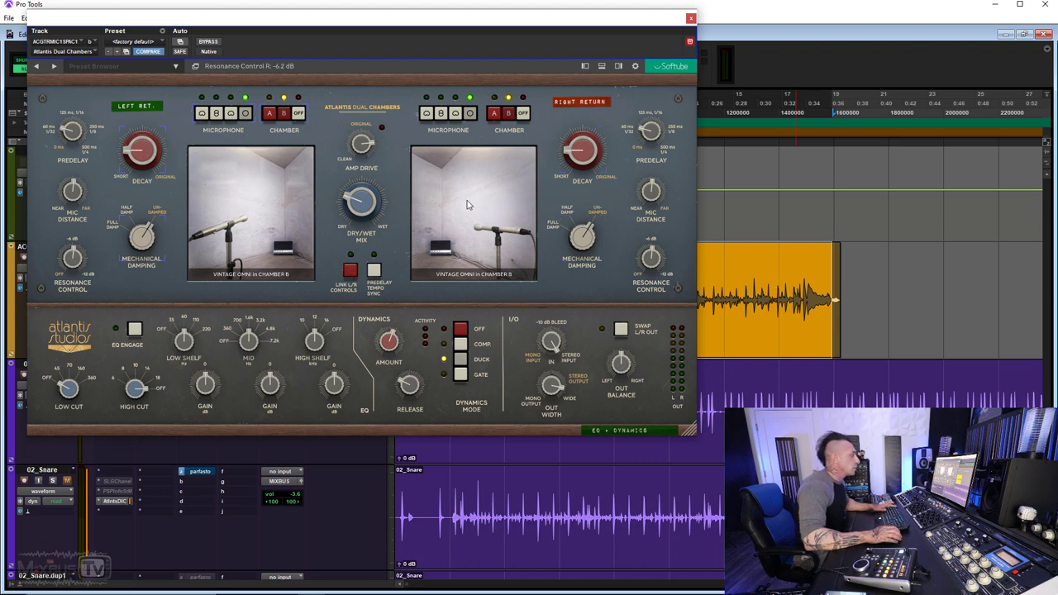
Step: Resume playback, raise the left return's decay, switch it to Chamber B and compare against bypass
key("space")
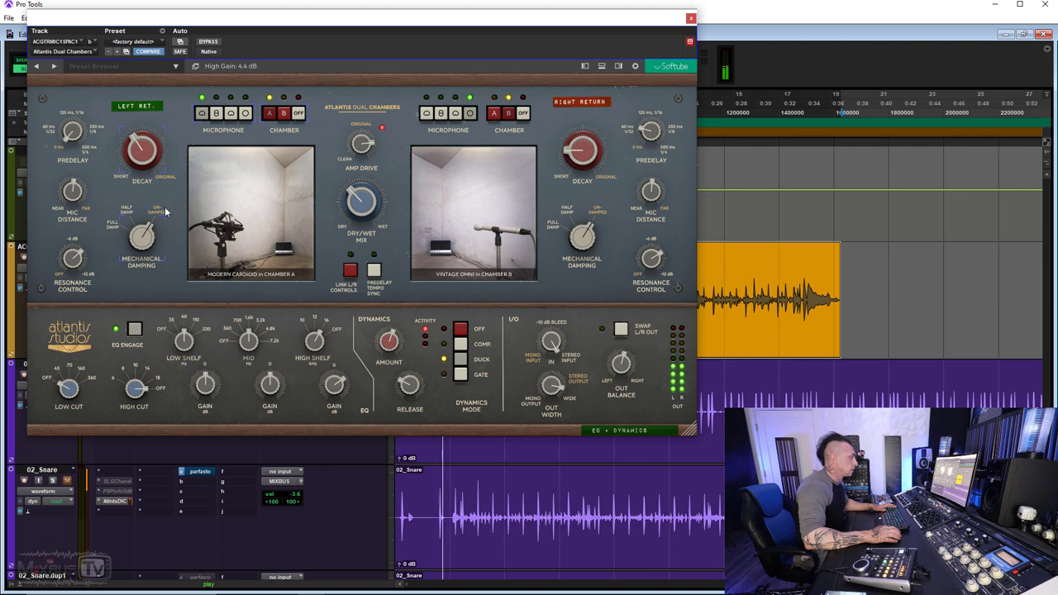
left_click_drag(149, 156, 149, 133)
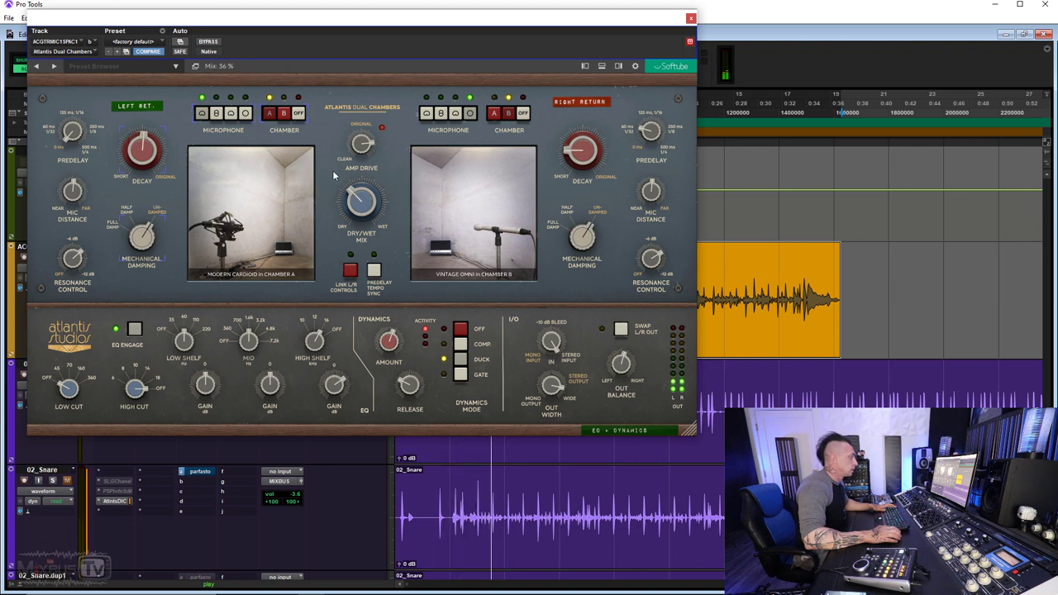
left_click(283, 116)
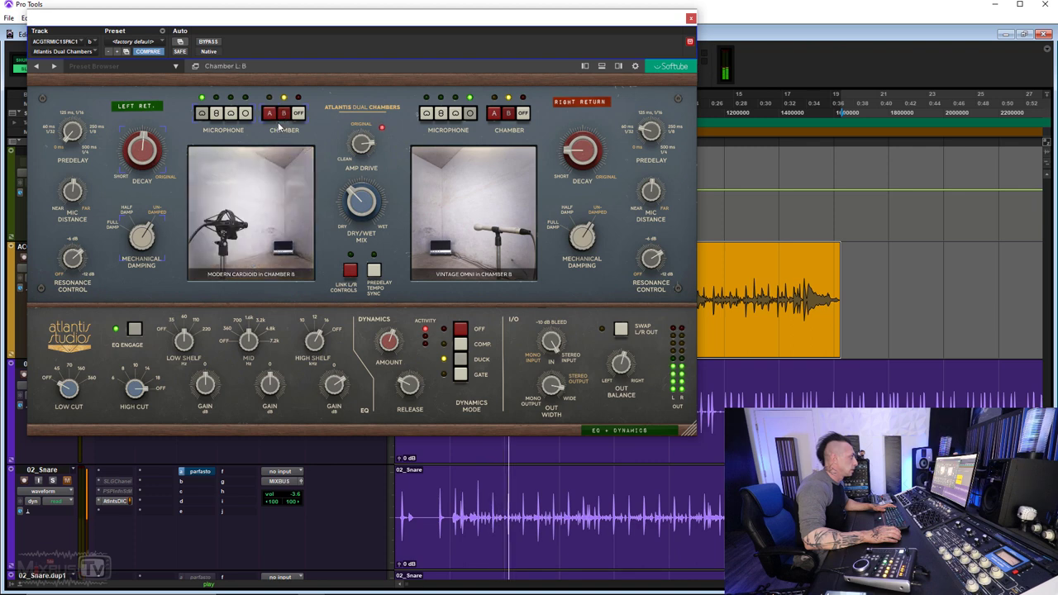
left_click(207, 43)
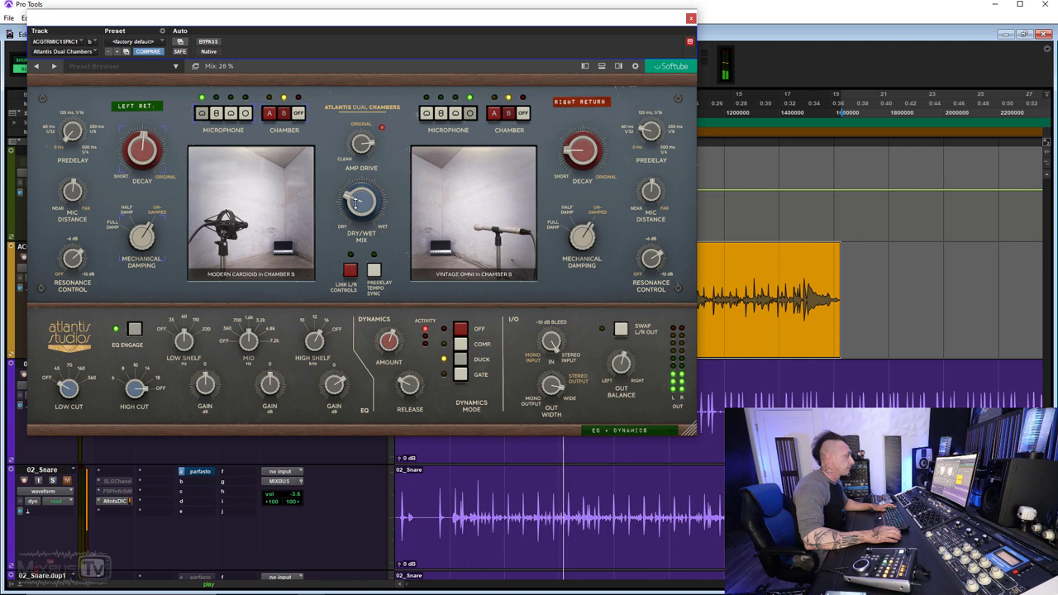
Step: Set the high shelf gain to 2.9 dB and the low shelf gain to -2.2 dB, and compare a 27% mix against bypass
left_click_drag(332, 387, 332, 389)
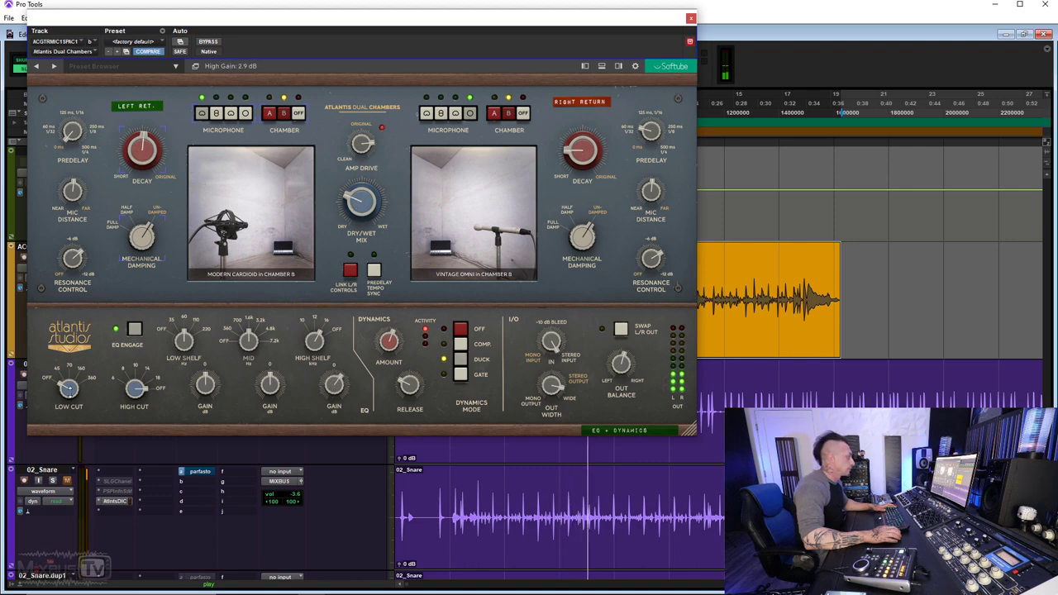
left_click_drag(361, 201, 369, 157)
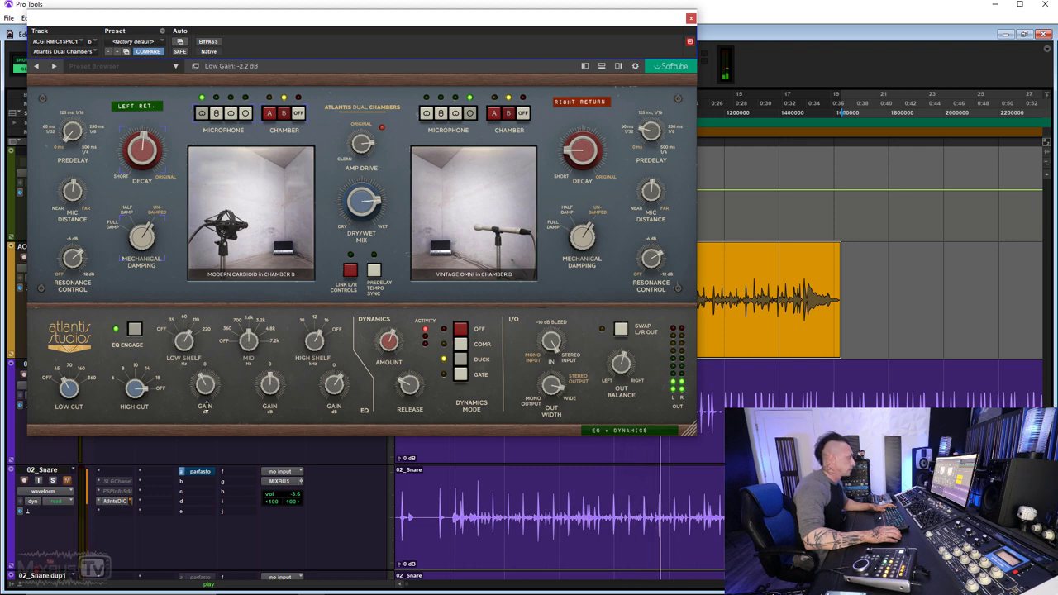
left_click_drag(364, 207, 357, 242)
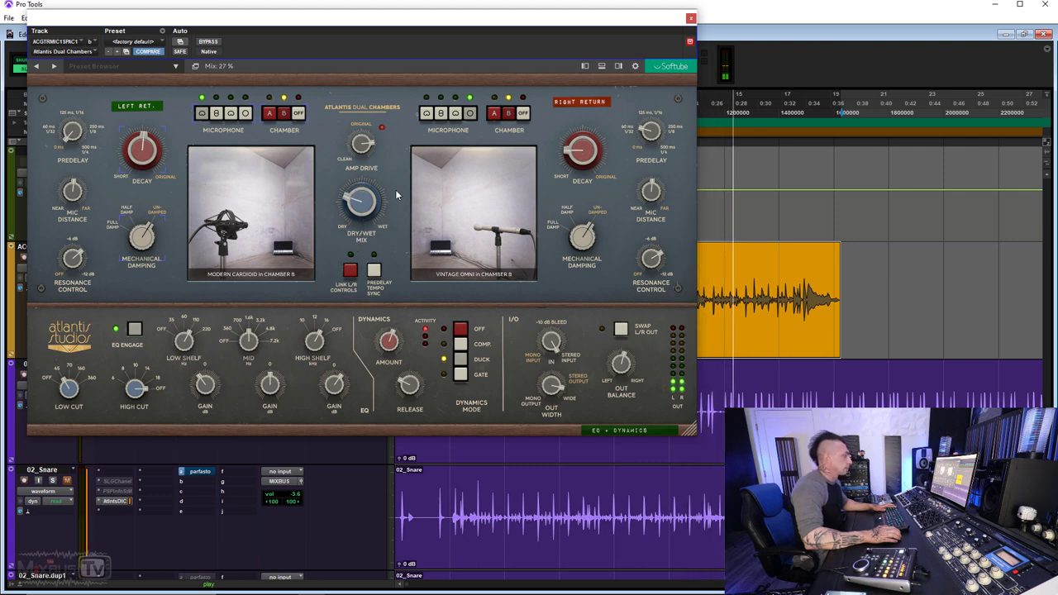
left_click(212, 42)
left_click(213, 42)
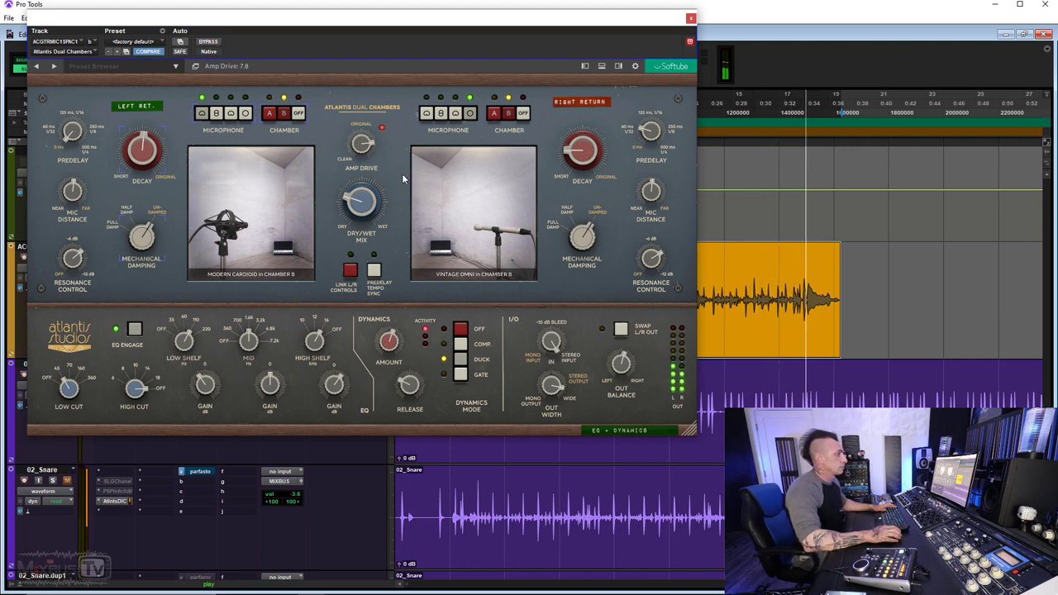
Step: Open the Atlantis reverb on the 11_LeadVox track, select linked Tube Cardioid microphones and raise the mix to 65%
key("space")
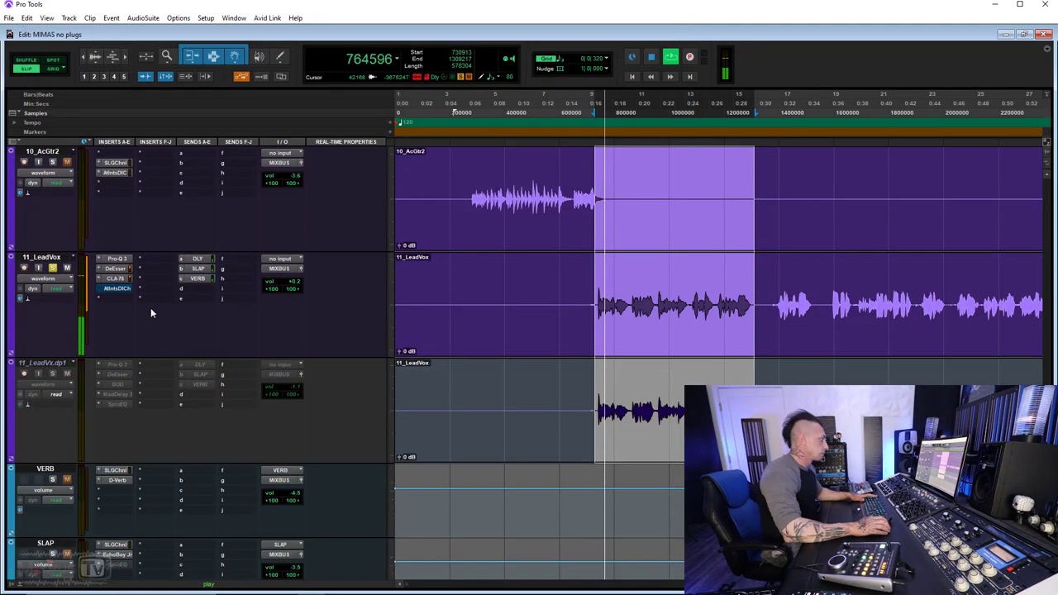
left_click(116, 288)
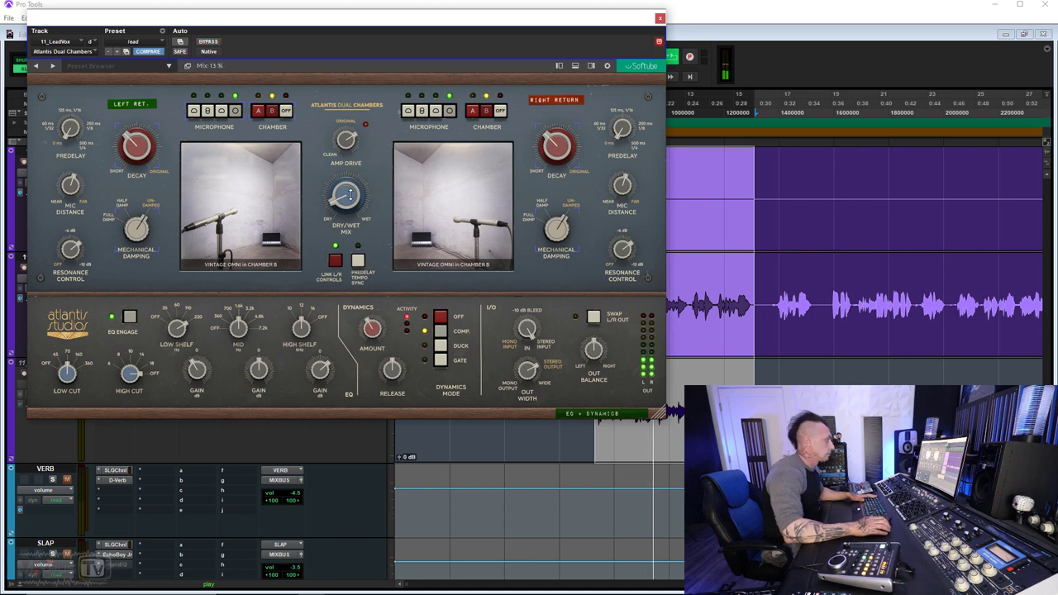
left_click_drag(341, 194, 345, 167)
left_click(222, 111)
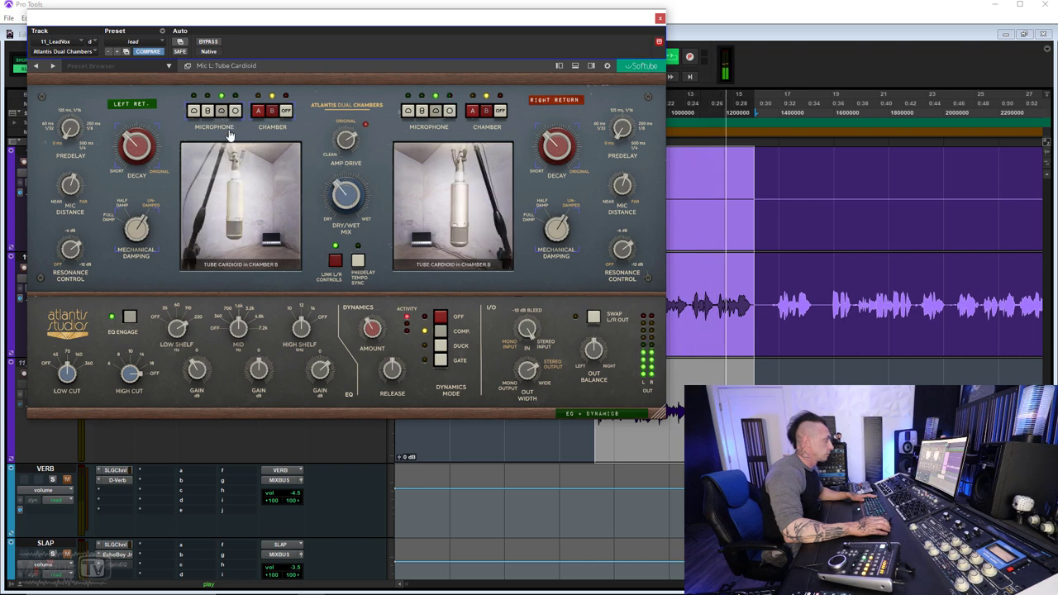
left_click_drag(346, 191, 345, 165)
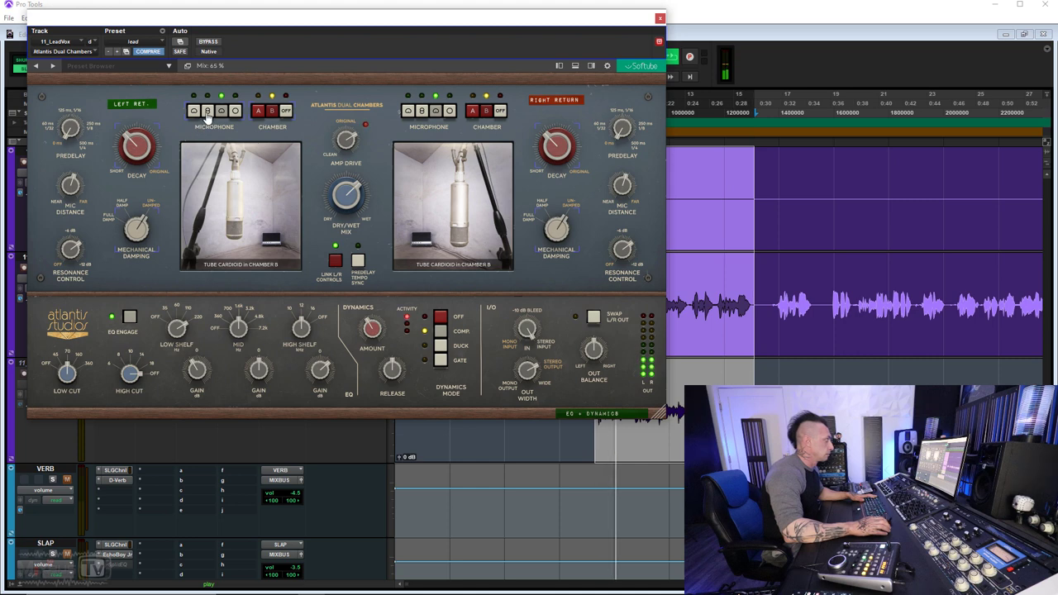
Step: Audition the lead vocal with different linked microphones in Chambers B and A, ending on Vintage Omni in Chamber B
left_click(207, 111)
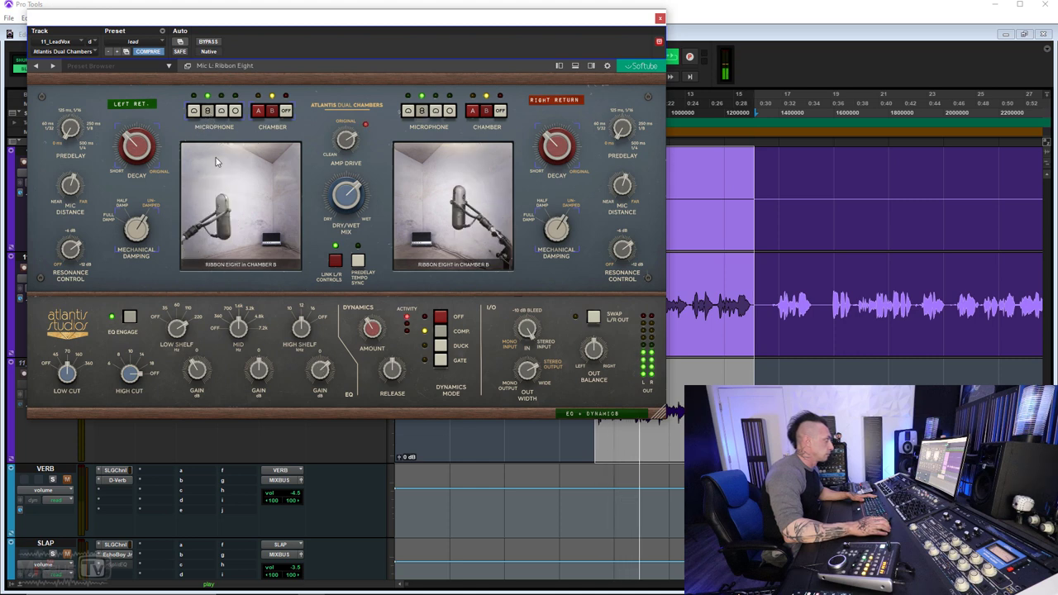
left_click(194, 113)
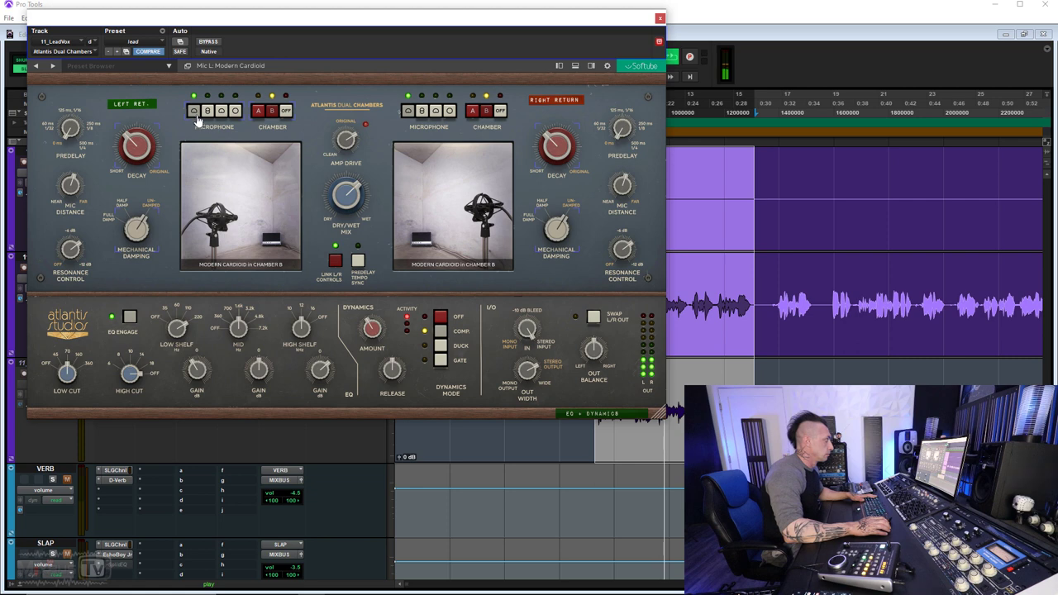
left_click(258, 111)
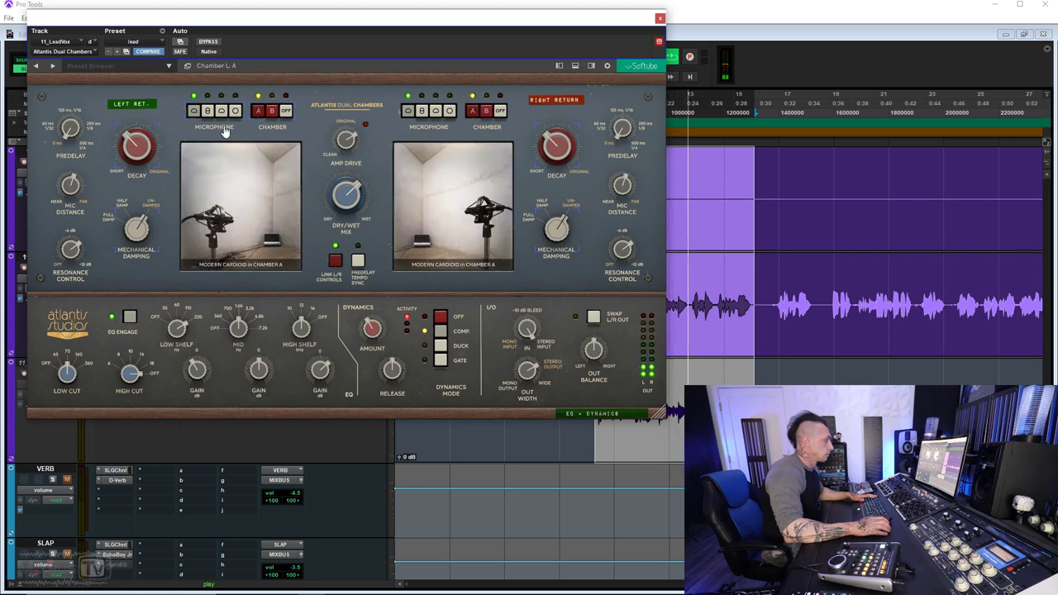
left_click(221, 112)
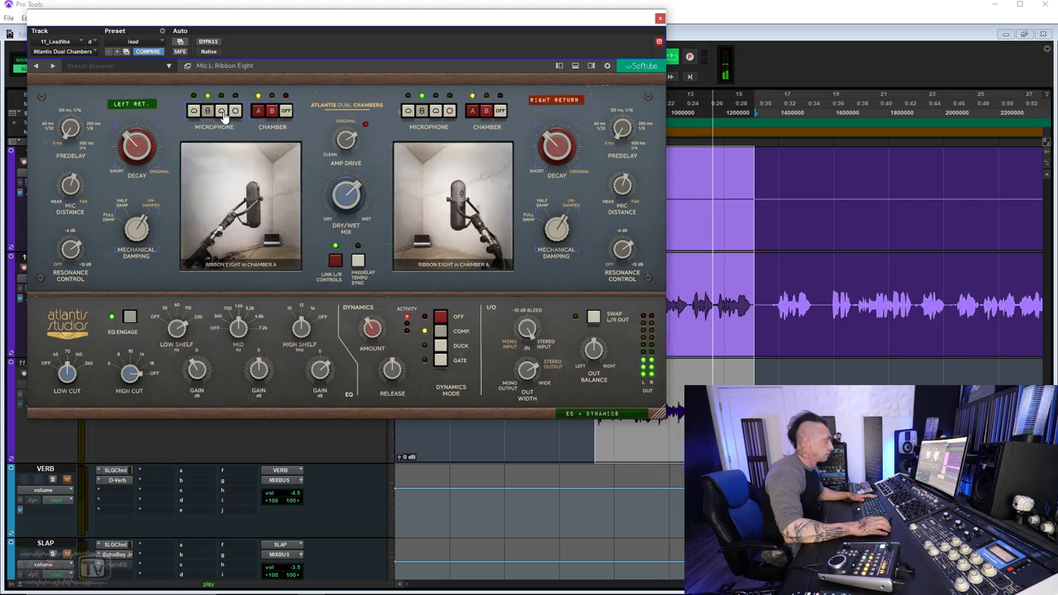
left_click(223, 115)
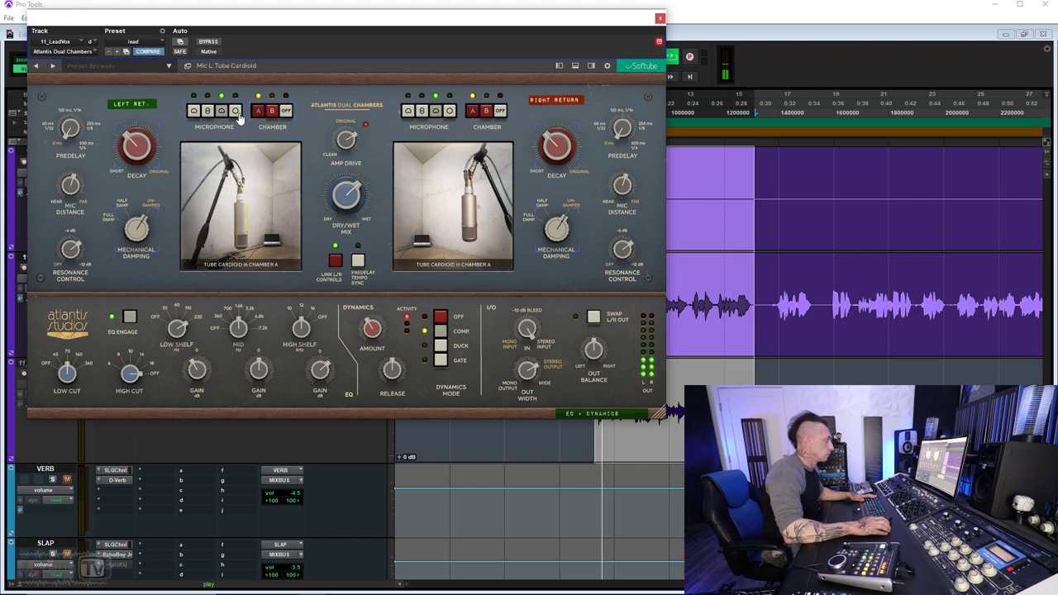
left_click(237, 114)
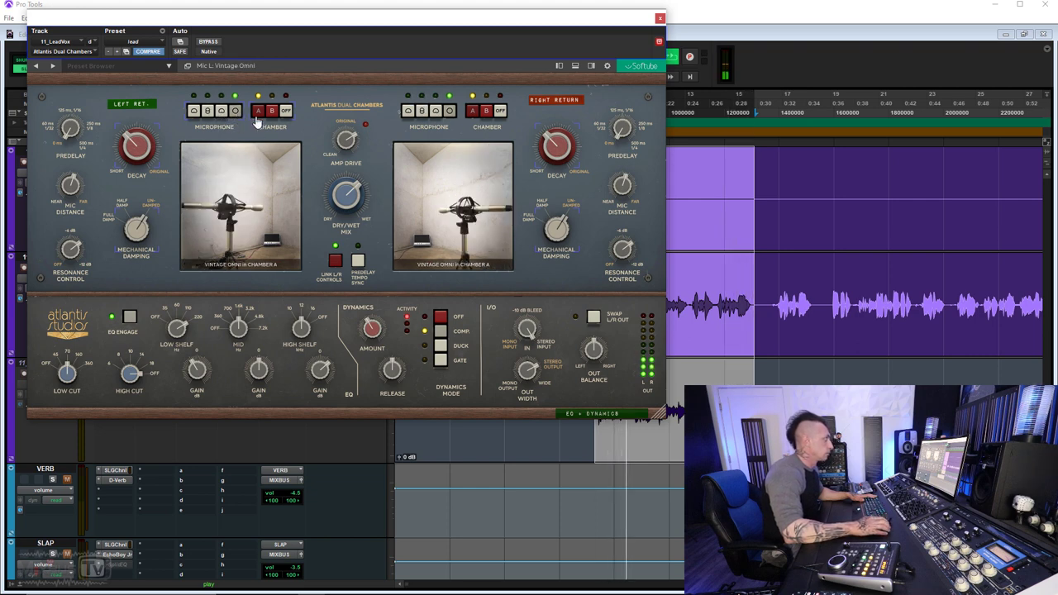
left_click(271, 112)
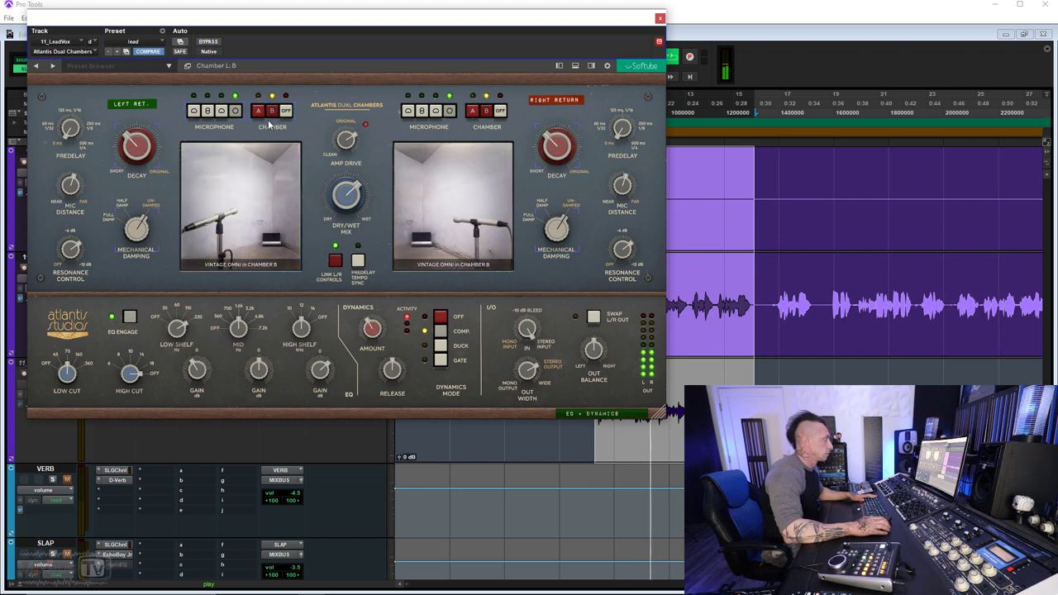
Step: Resume playback and audition the lead vocal at a 50% mix, moving the linked microphones to Far and back nearer
left_click_drag(328, 221, 332, 196)
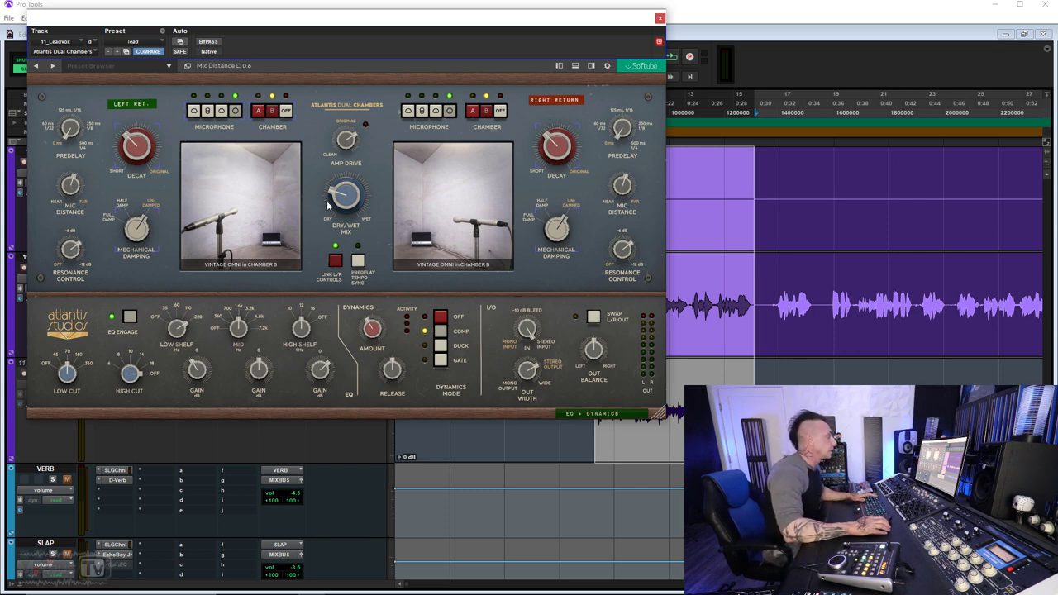
key("space")
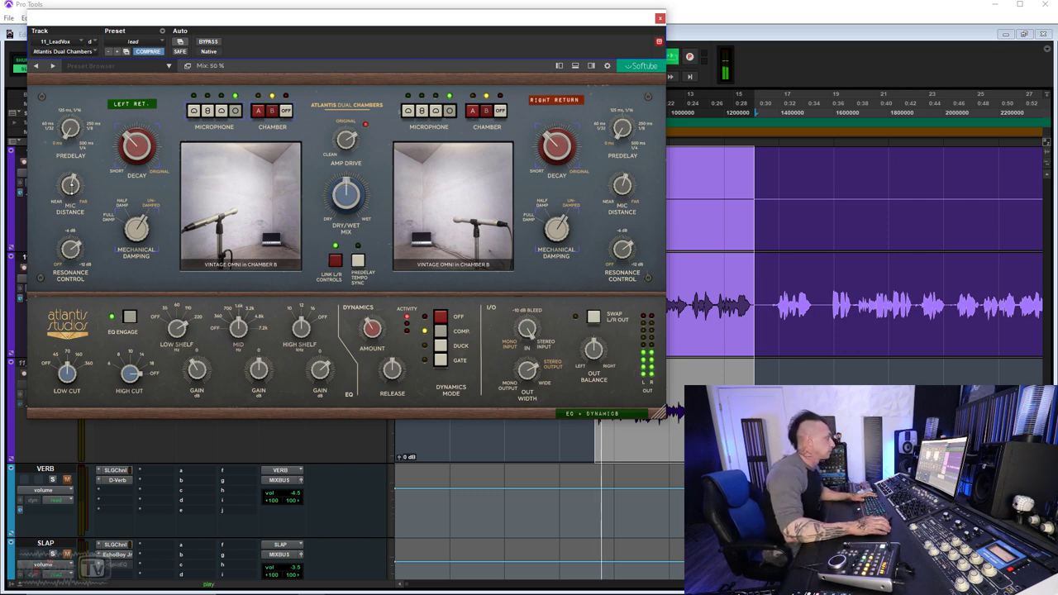
left_click_drag(70, 189, 71, 124)
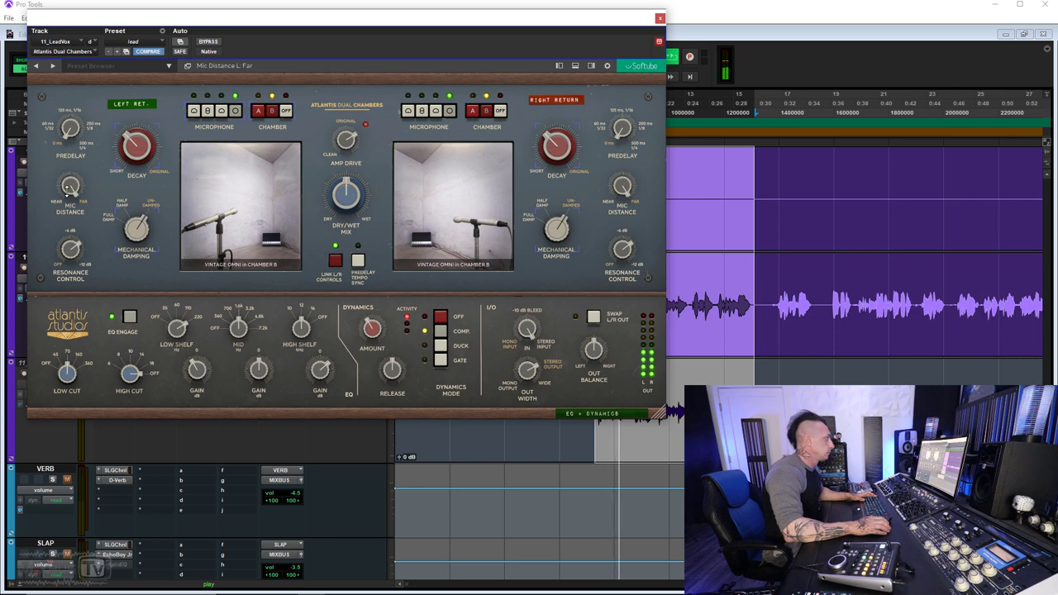
left_click_drag(70, 186, 70, 229)
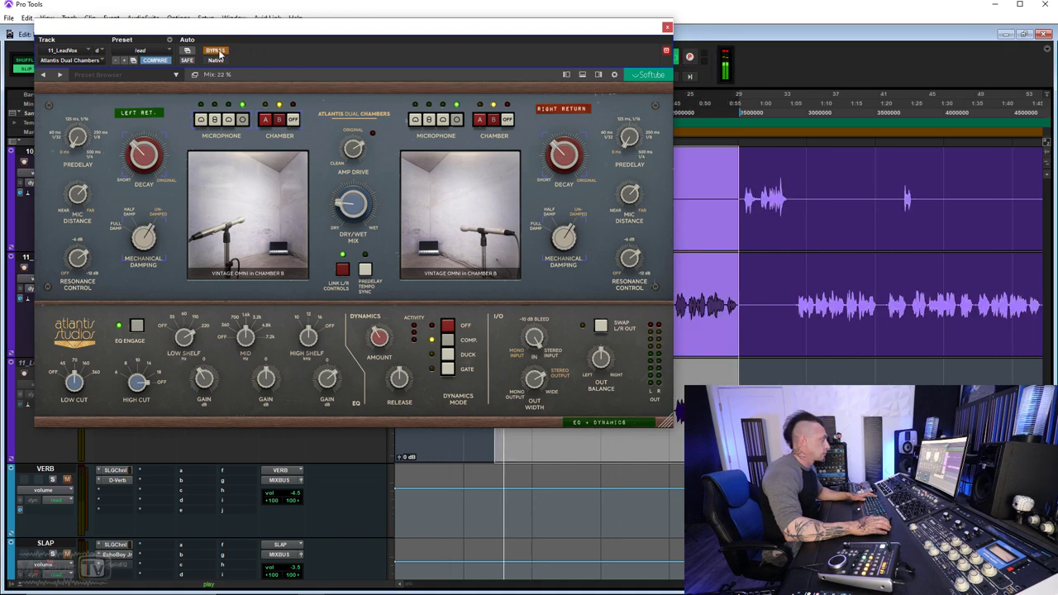
Step: Compare the lead vocal reverb against bypass during playback, trying an 18% mix between comparisons
left_click(217, 51)
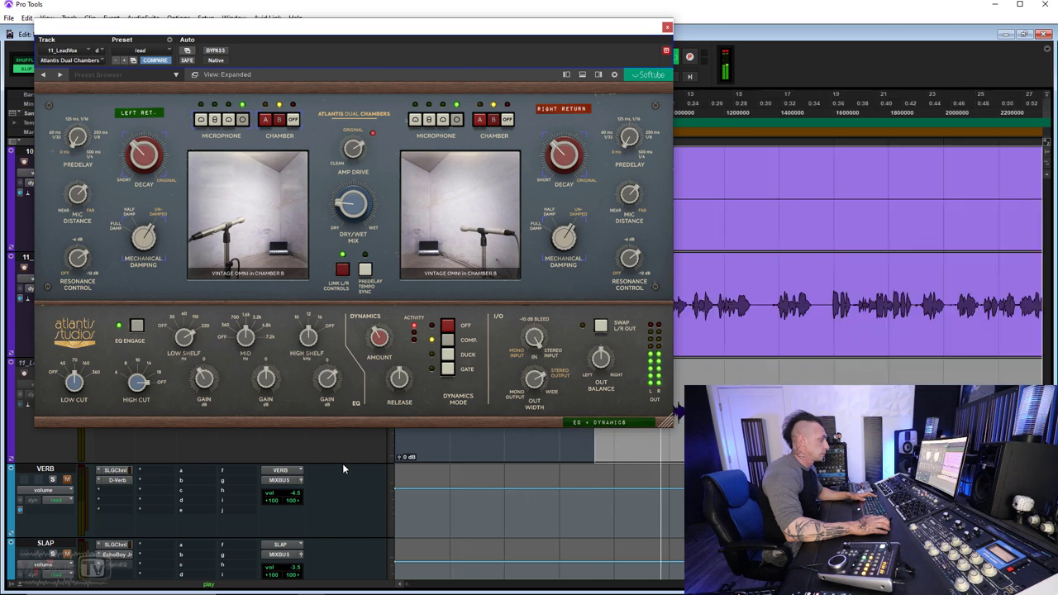
left_click(214, 55)
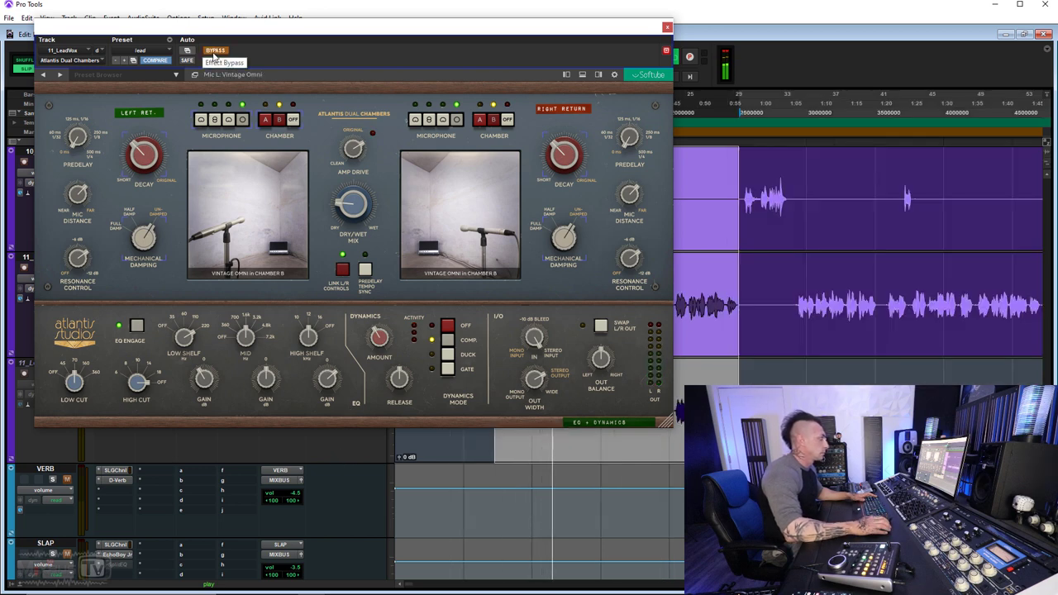
left_click(214, 51)
left_click_drag(361, 205, 360, 208)
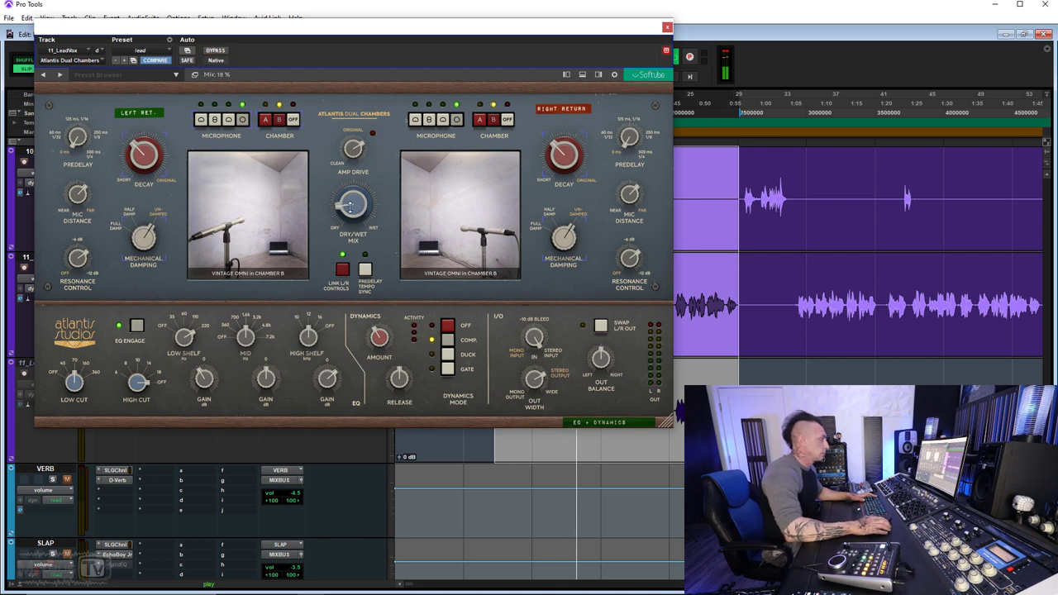
left_click(212, 51)
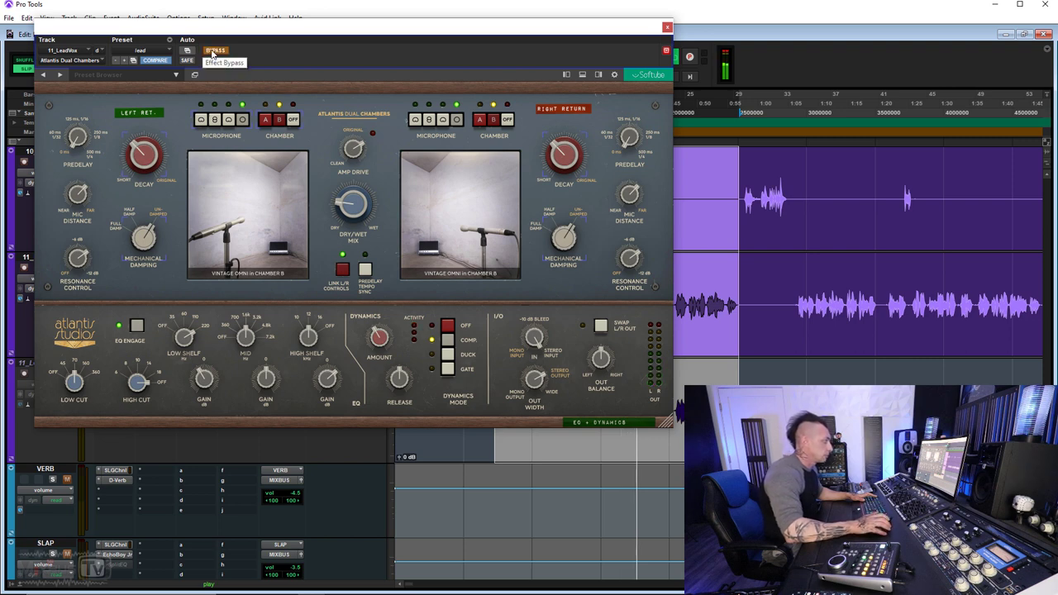
left_click(213, 51)
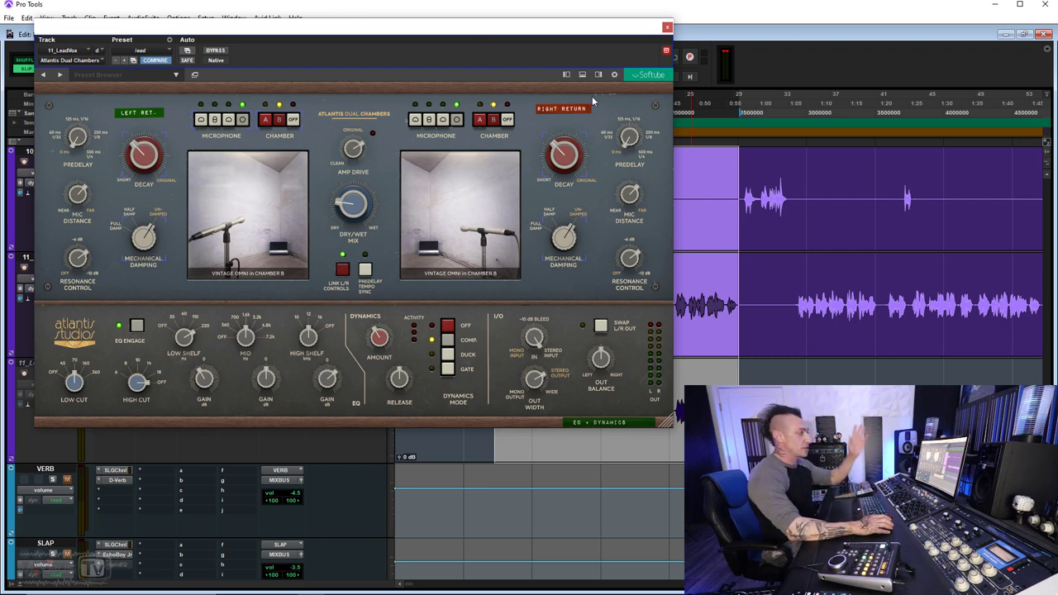
Step: Close the vocal reverb, open the one on the 02_Snare track and raise its mix to 34%
left_click(667, 30)
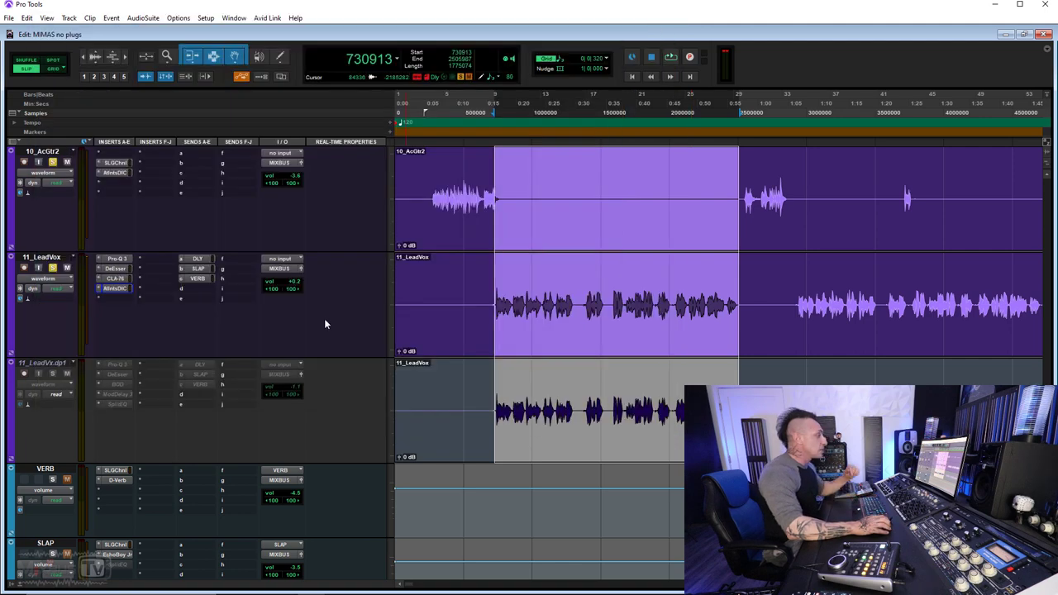
scroll(325, 322, "up", 5)
scroll(326, 358, "up", 4)
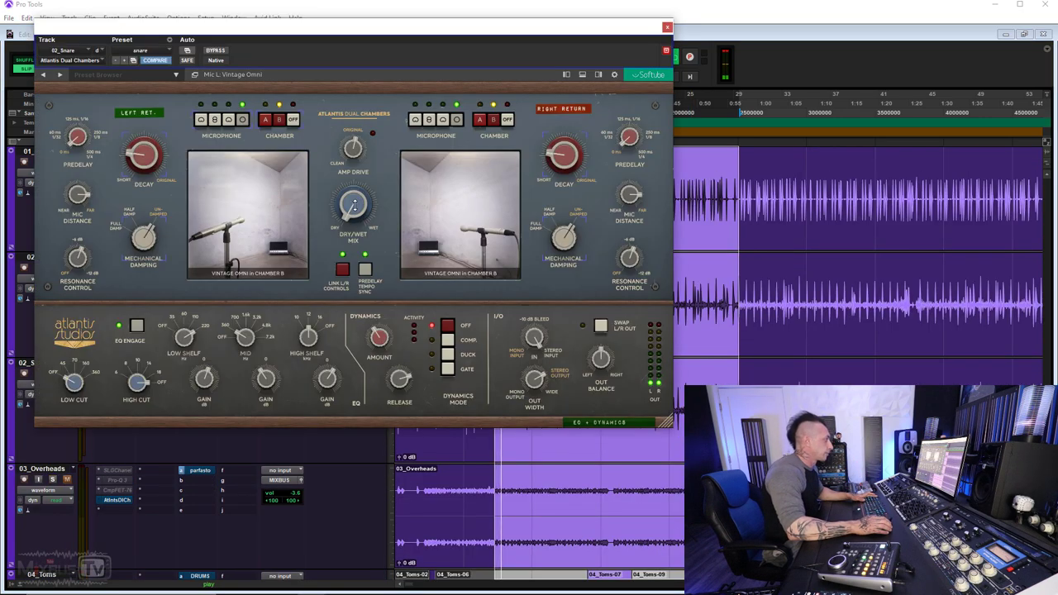
left_click_drag(354, 205, 342, 150)
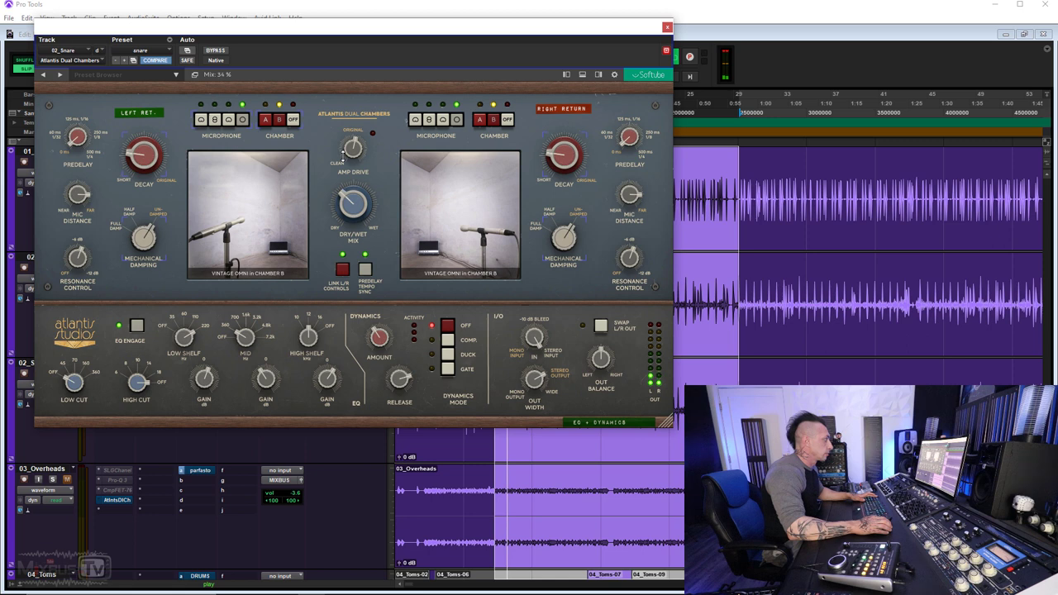
Step: Audition the snare with linked Ribbon Eight microphones, switch them to Modern Cardioid and reduce the mix
left_click(214, 120)
left_click(214, 120)
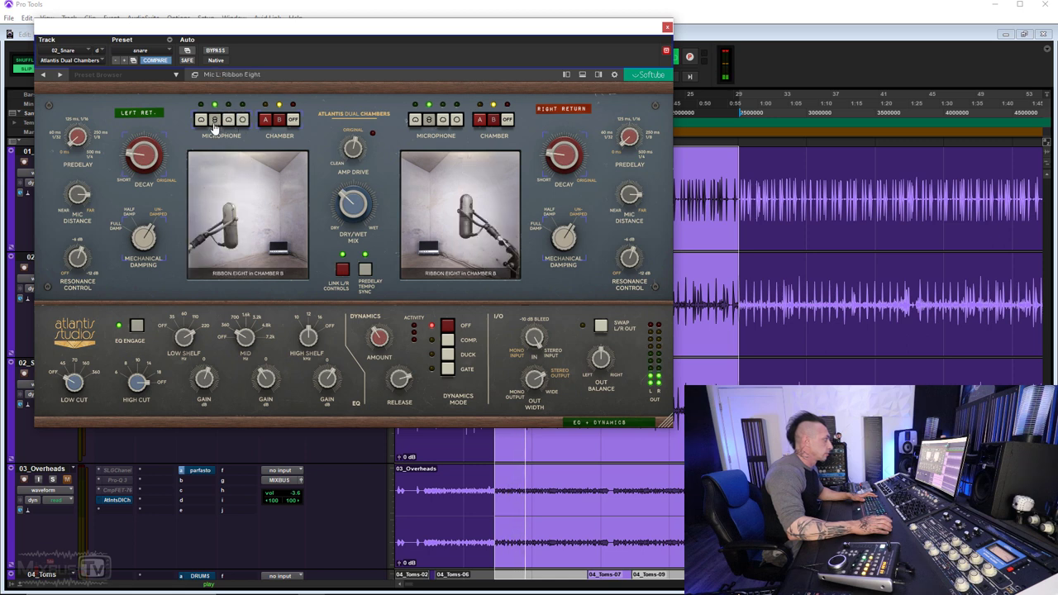
left_click(202, 121)
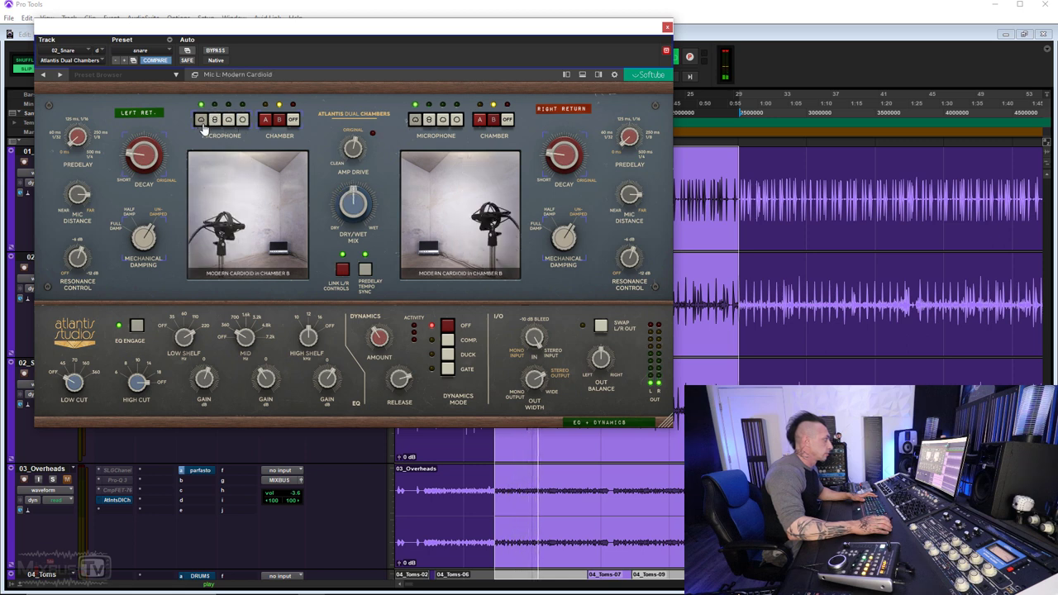
left_click_drag(353, 191, 353, 206)
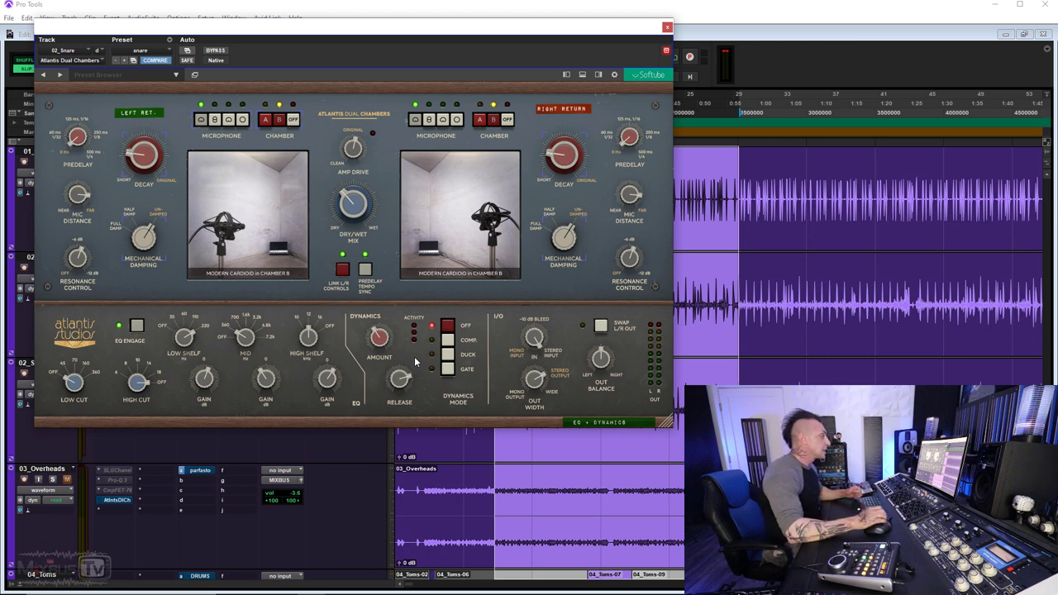
Step: Play the snare with the dynamics mode set to Gate at amount 4, set the mix to 31% and close the reverb
key("space")
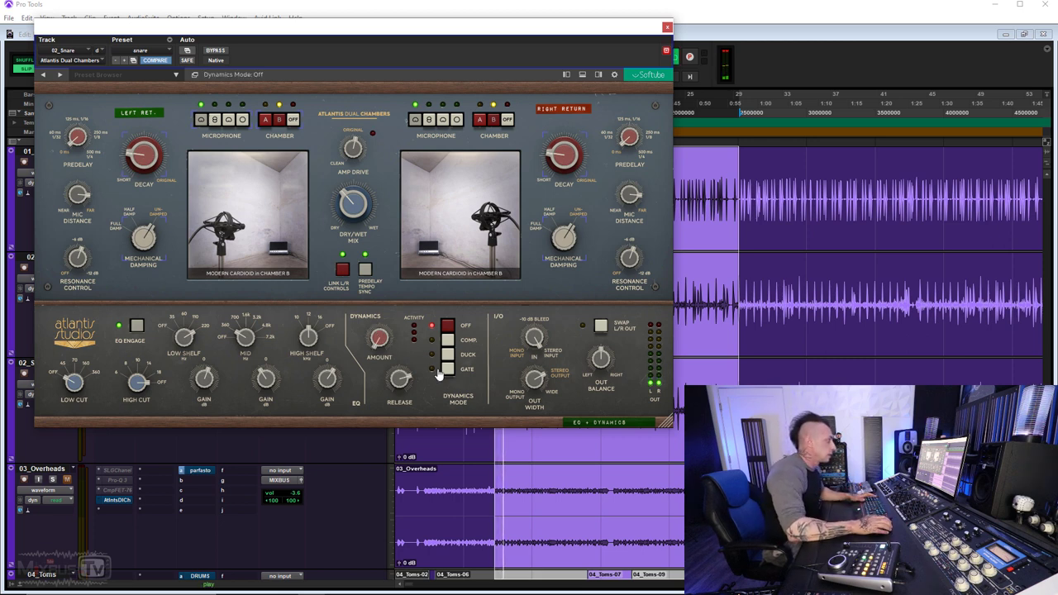
left_click_drag(378, 332, 366, 280)
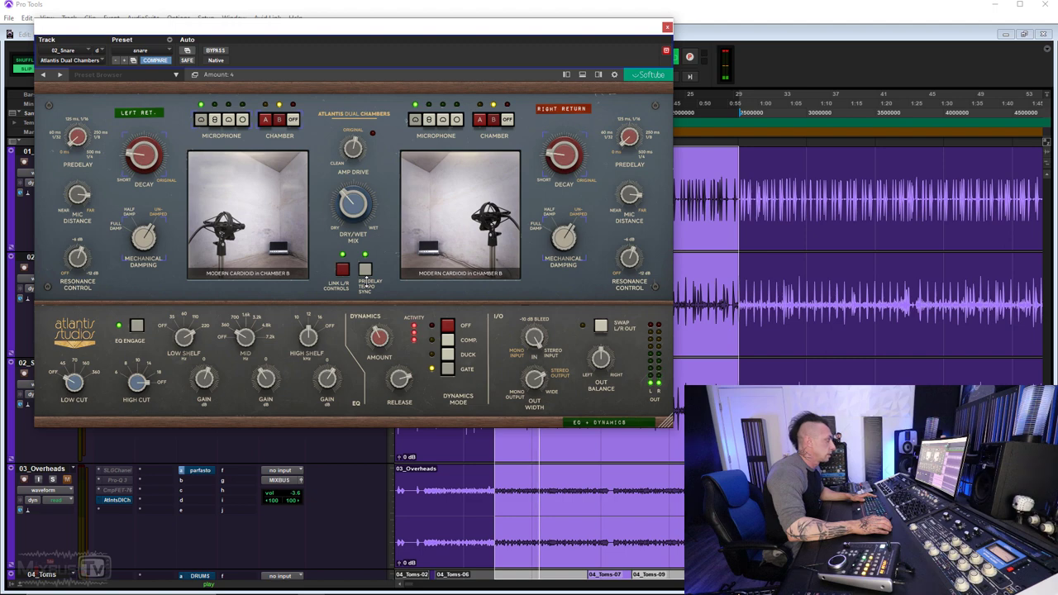
left_click_drag(357, 205, 356, 211)
key("space")
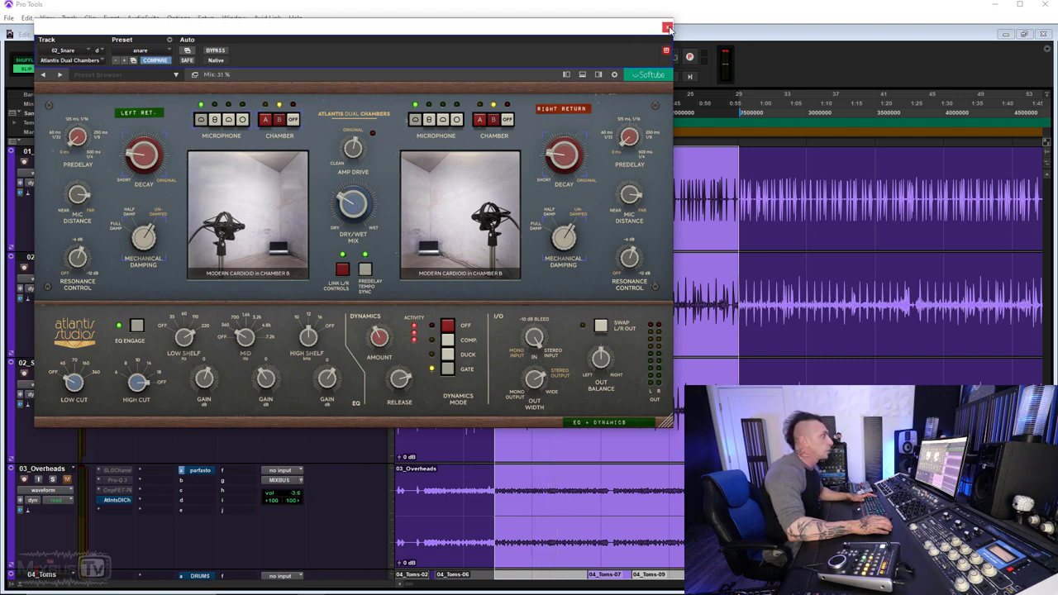
left_click(667, 27)
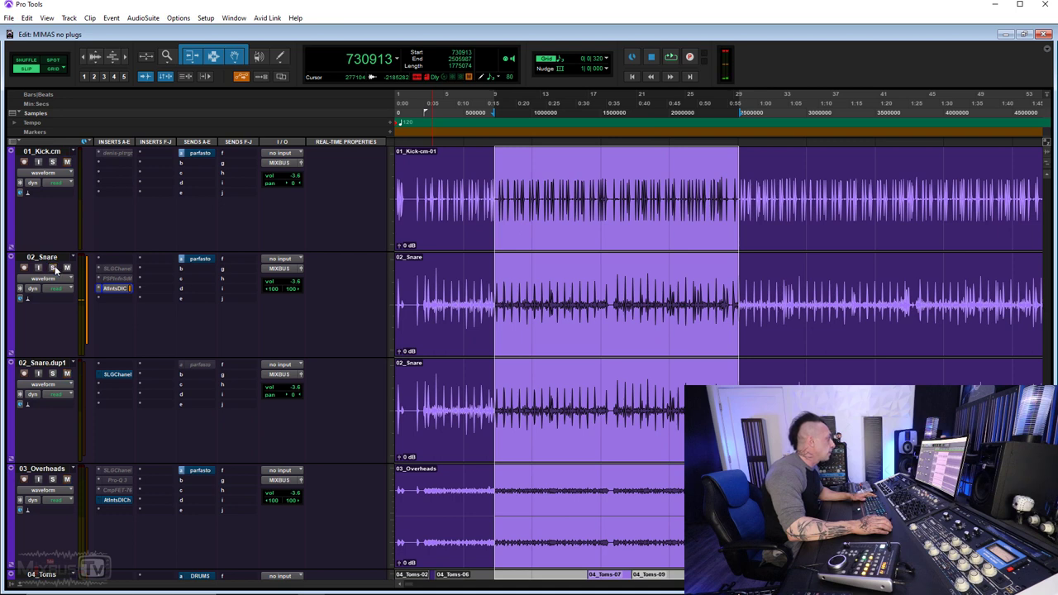
Step: Solo the 02_Snare track, reopen its Atlantis reverb and compare the gated sound against bypass
left_click(52, 269)
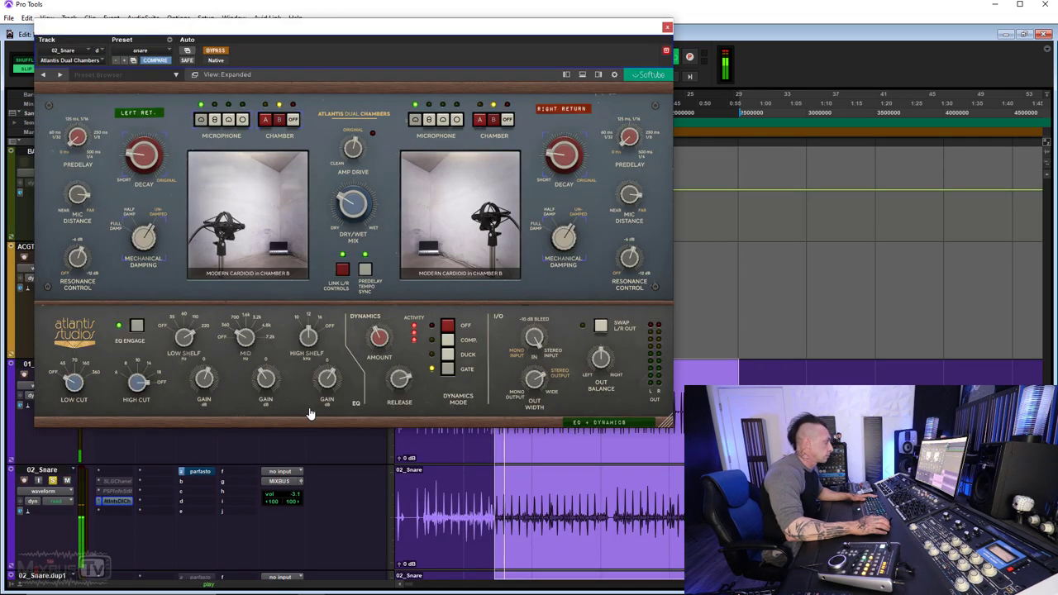
left_click(216, 51)
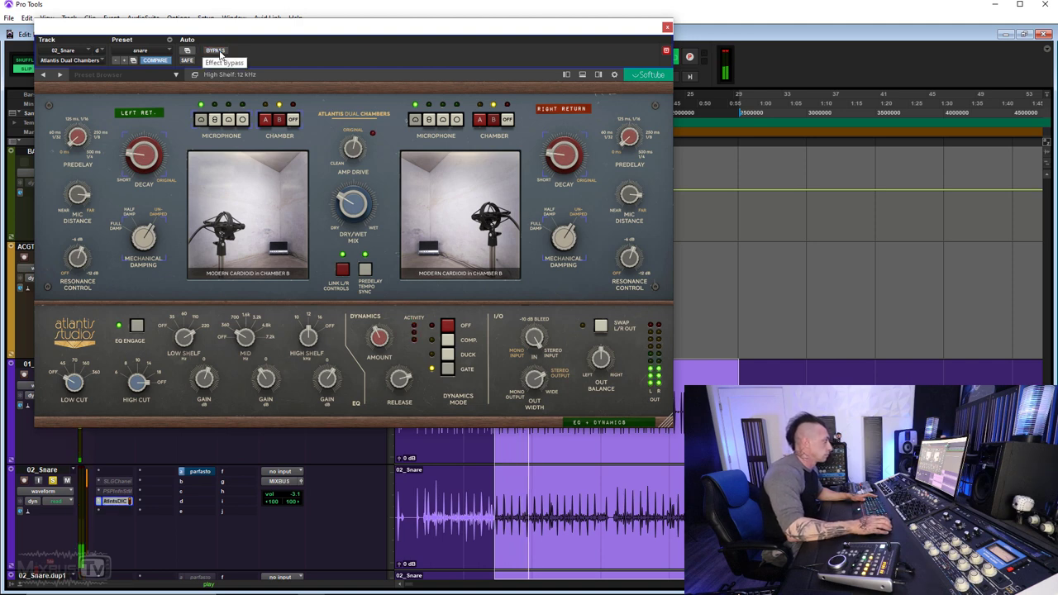
mouse_move(356, 194)
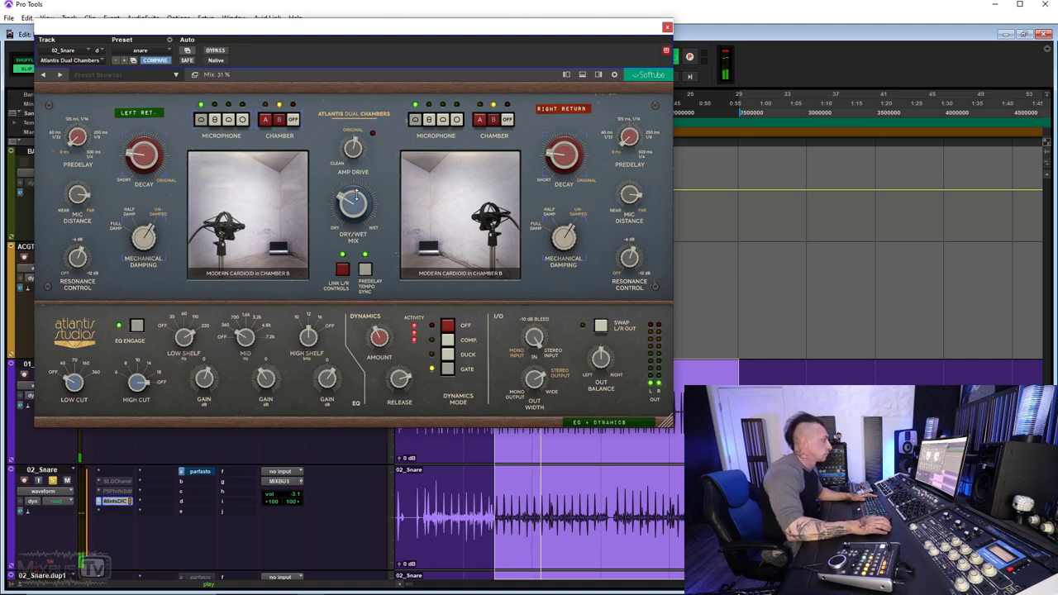
left_click(216, 51)
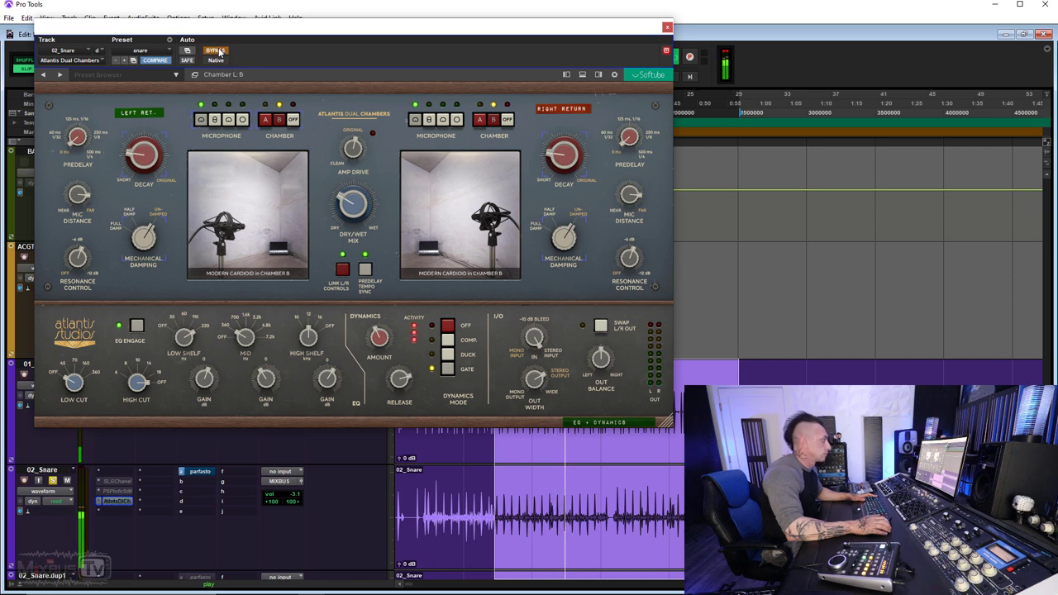
left_click(217, 52)
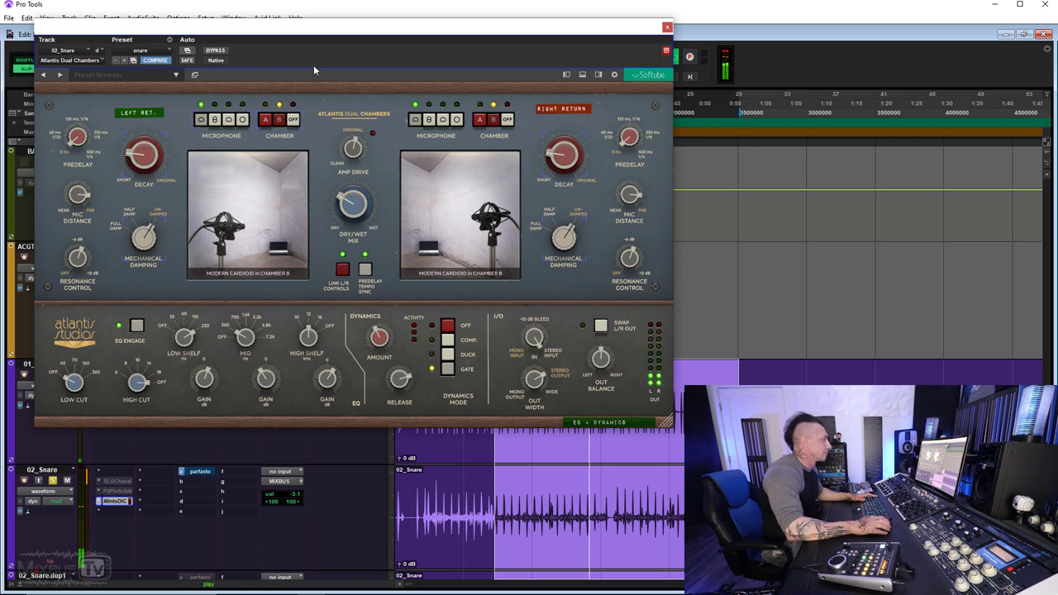
Step: Compare the gated snare reverb against bypass once more and close its window
left_click(216, 50)
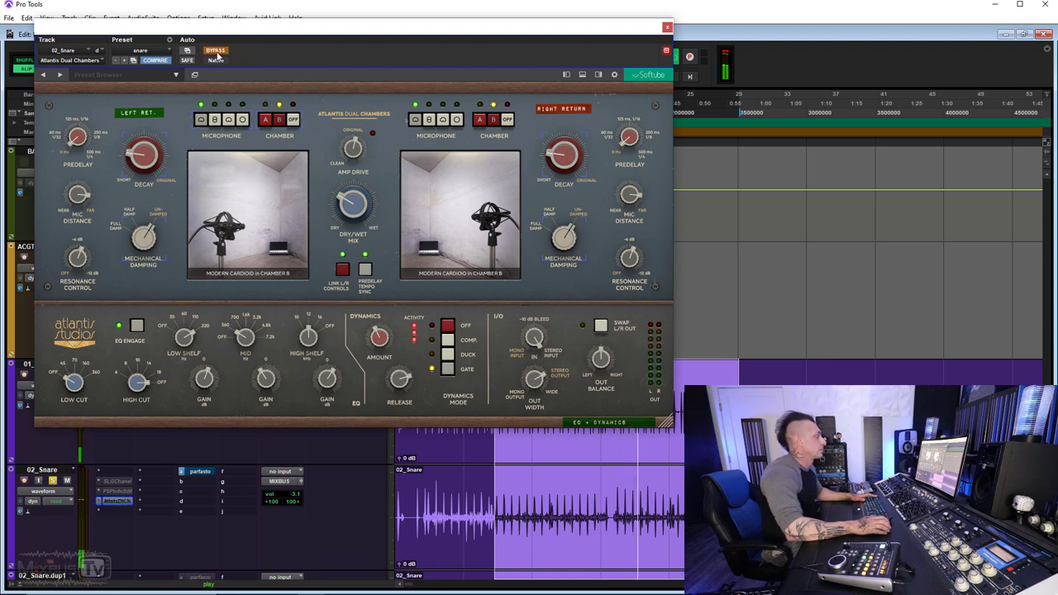
left_click(215, 51)
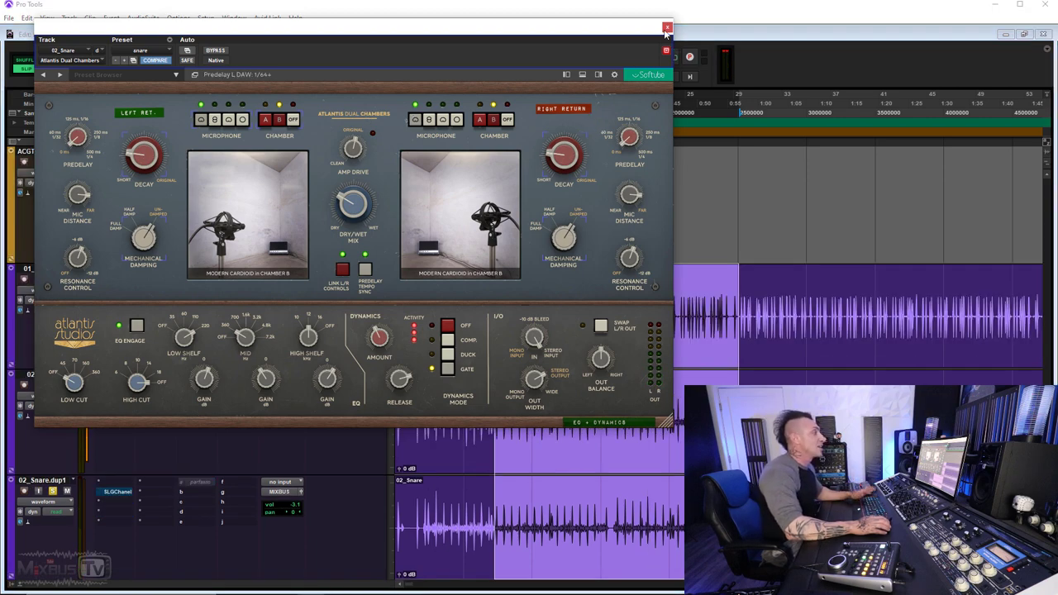
left_click(668, 29)
Step: Play the guitar through the enabled Atlantis reverb on 10_AcGtr2, raise the mix to 22% and shorten the decay
scroll(296, 227, "down", 3)
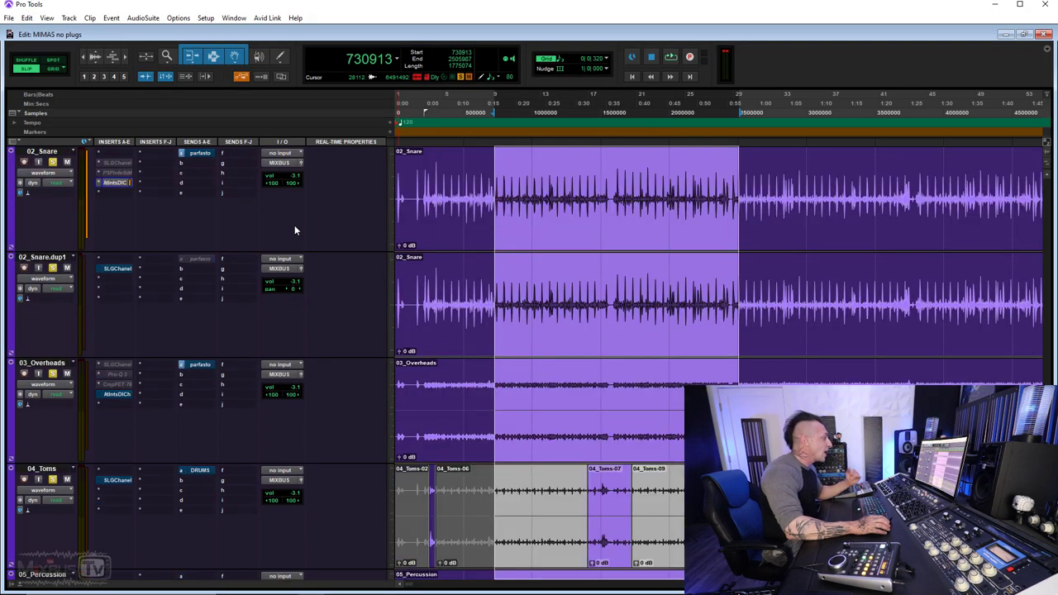
scroll(269, 248, "down", 7)
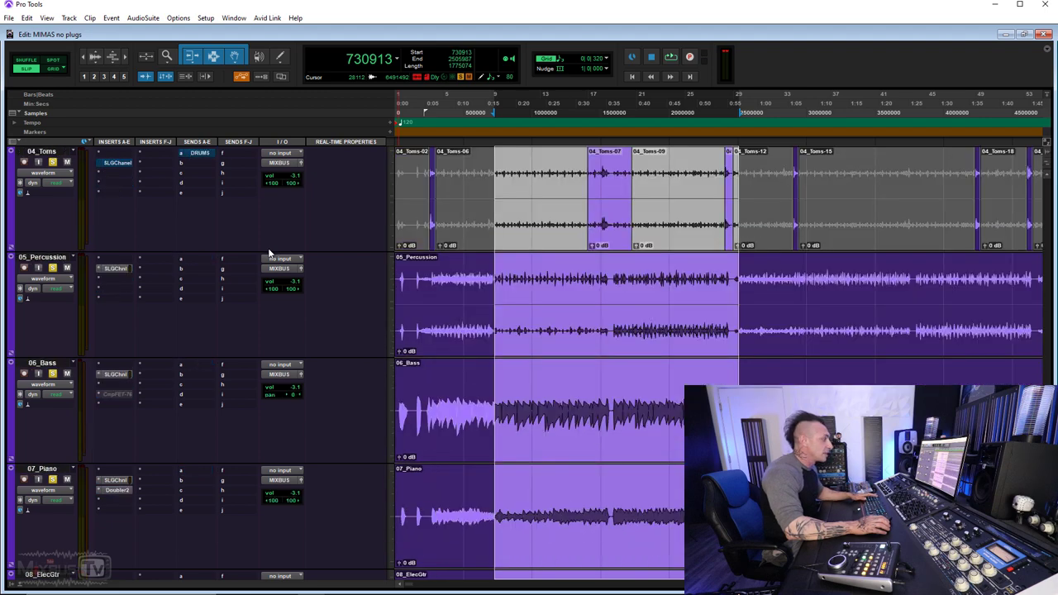
key("ctrl+bracketleft")
scroll(579, 299, "down", 1)
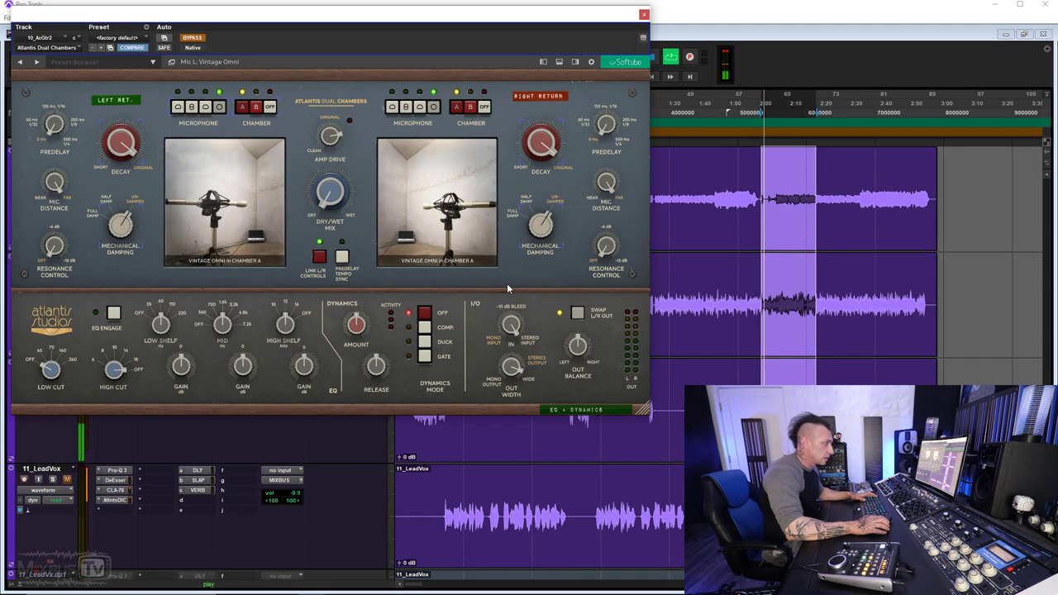
key("t")
key("t")
key("r")
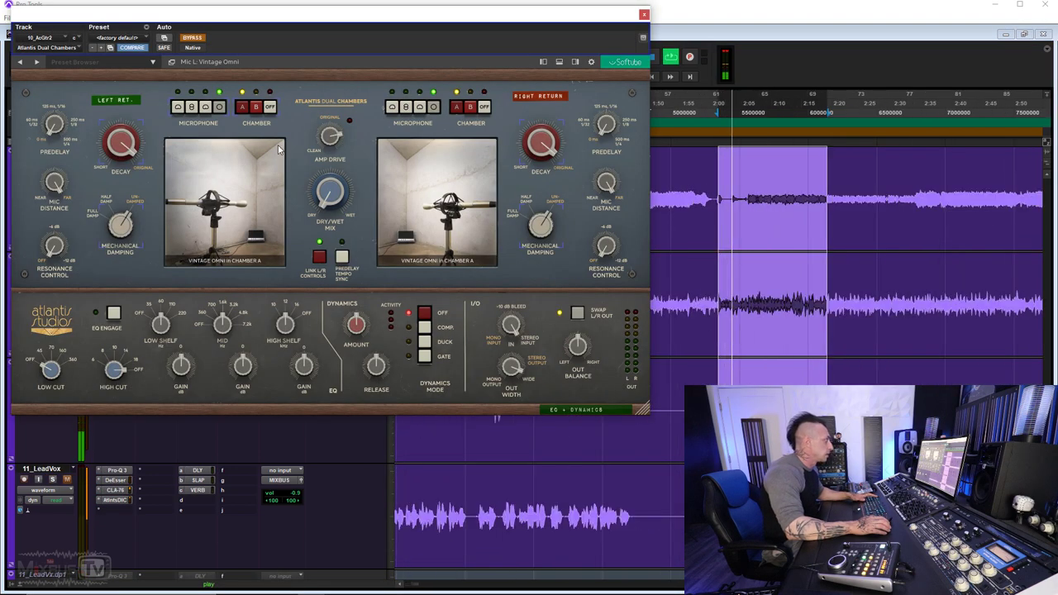
left_click_drag(324, 180, 323, 160)
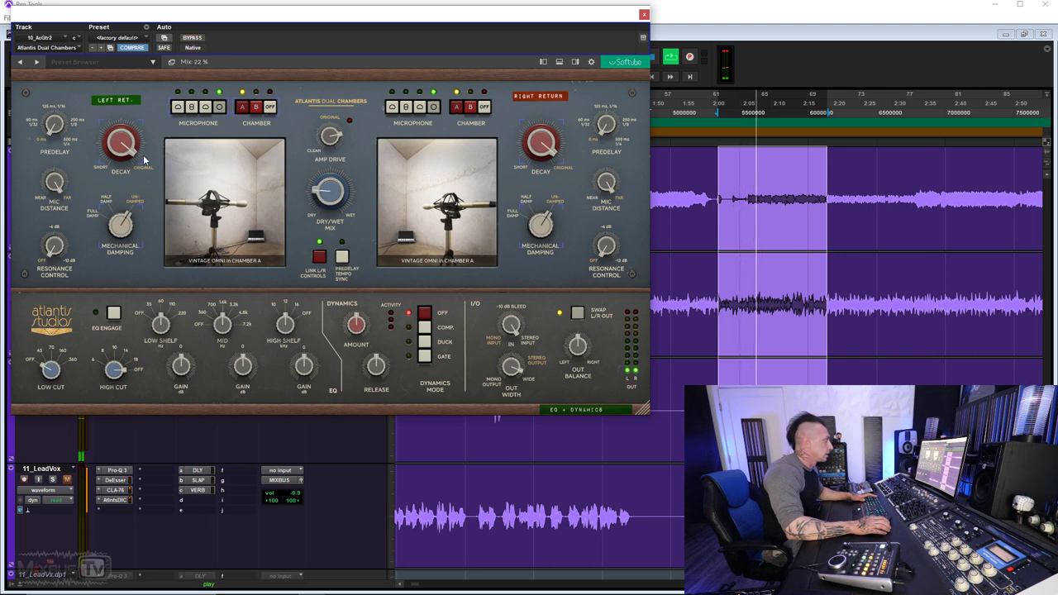
left_click_drag(120, 173, 120, 168)
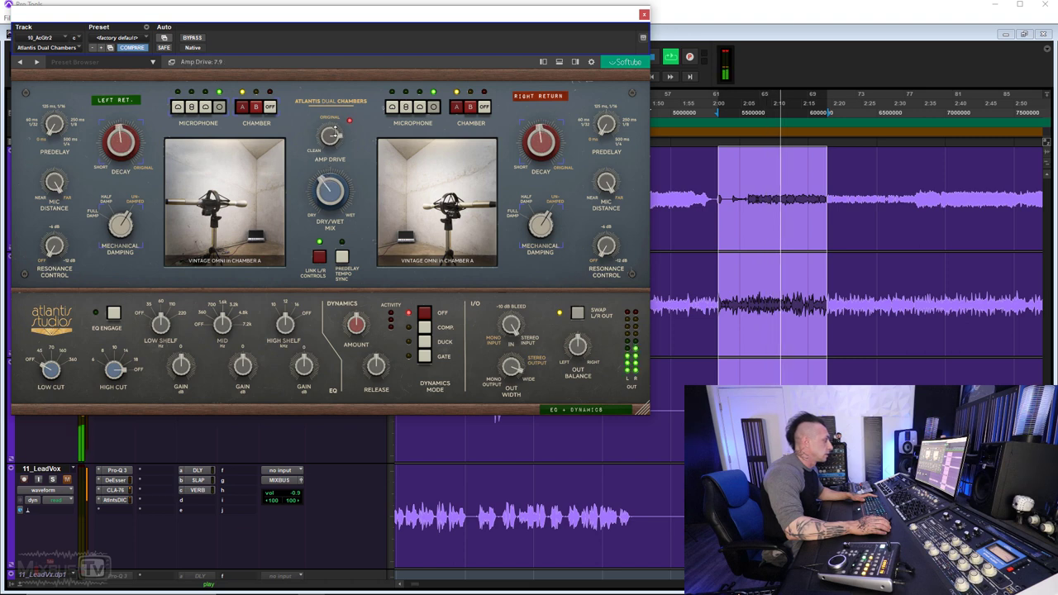
Step: Audition linked Tube Cardioid and Ribbon Eight microphones on the guitar, raising the reverb mix to 51%
left_click(205, 108)
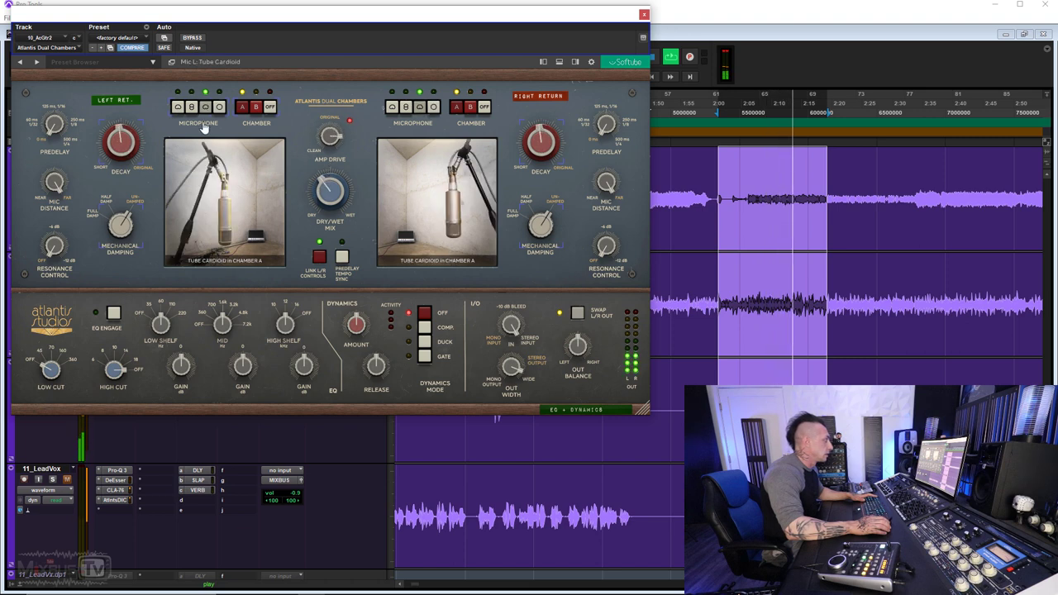
left_click_drag(325, 175, 330, 161)
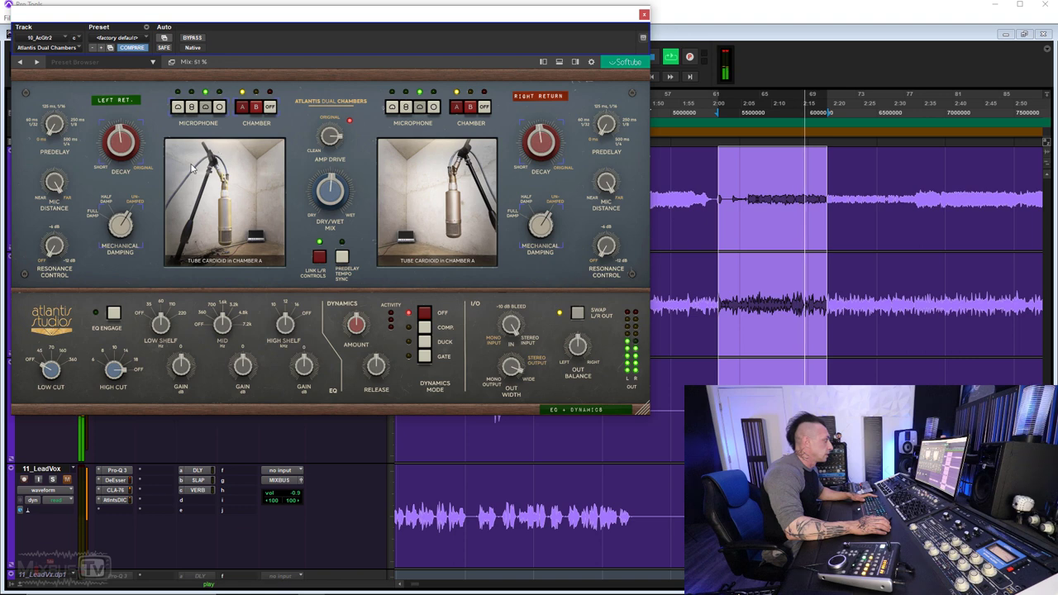
left_click(191, 108)
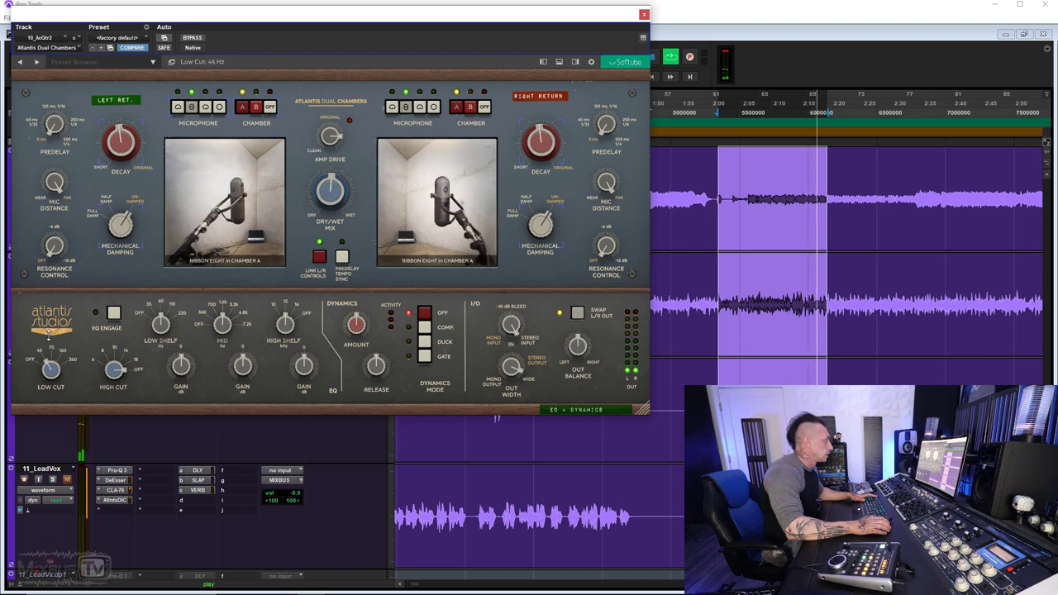
Step: Set the guitar reverb's dynamics mode to Duck and its resonance control to -7.8 dB
left_click(424, 343)
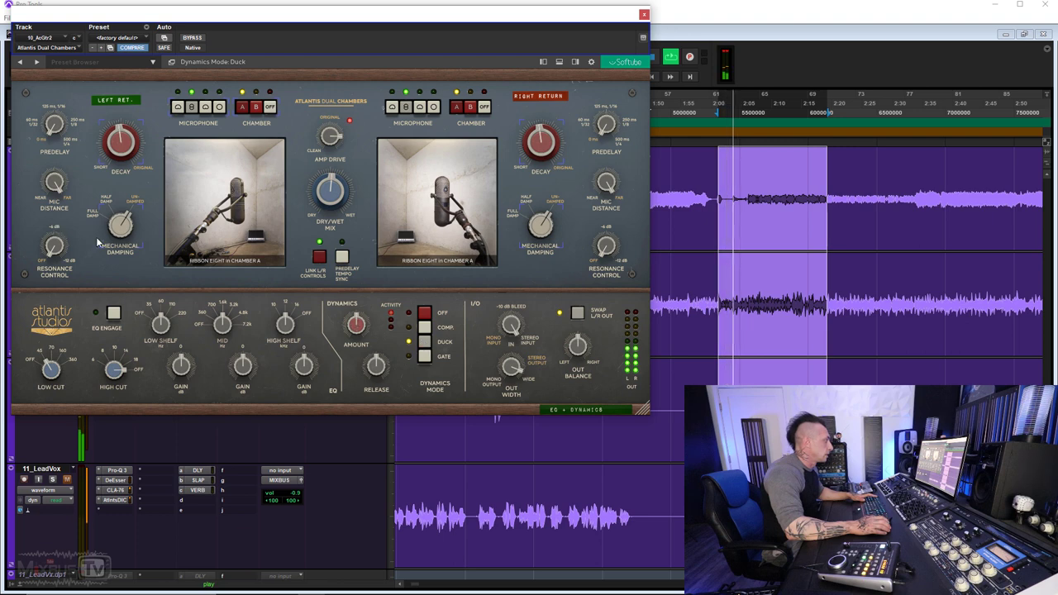
left_click_drag(47, 192, 49, 160)
Step: Switch to Modern Cardioid microphones, compare chamber B with chamber A, and keep chamber A at 49% mix
left_click(177, 108)
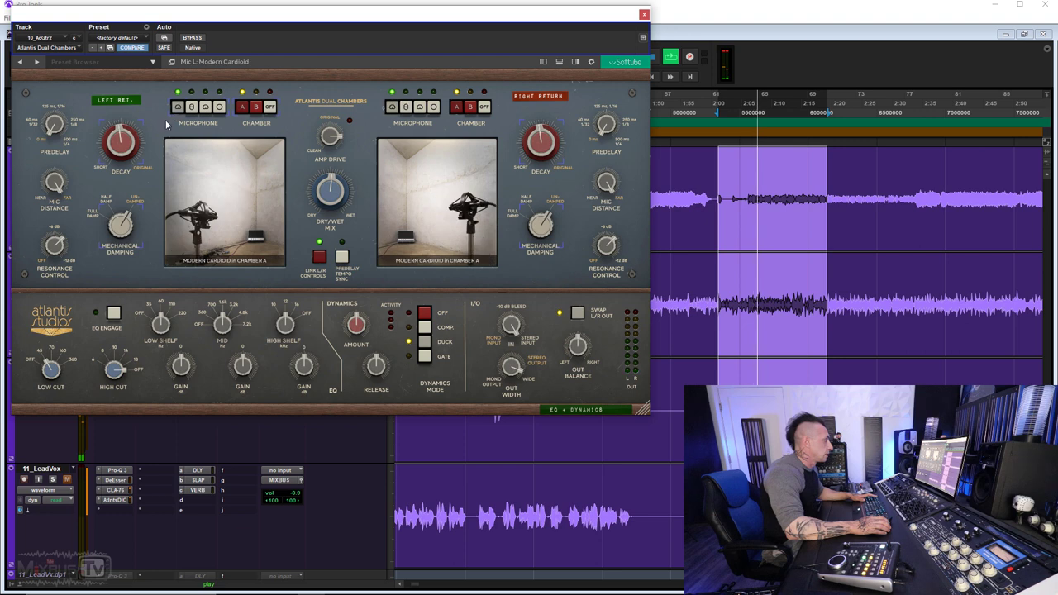
left_click(257, 109)
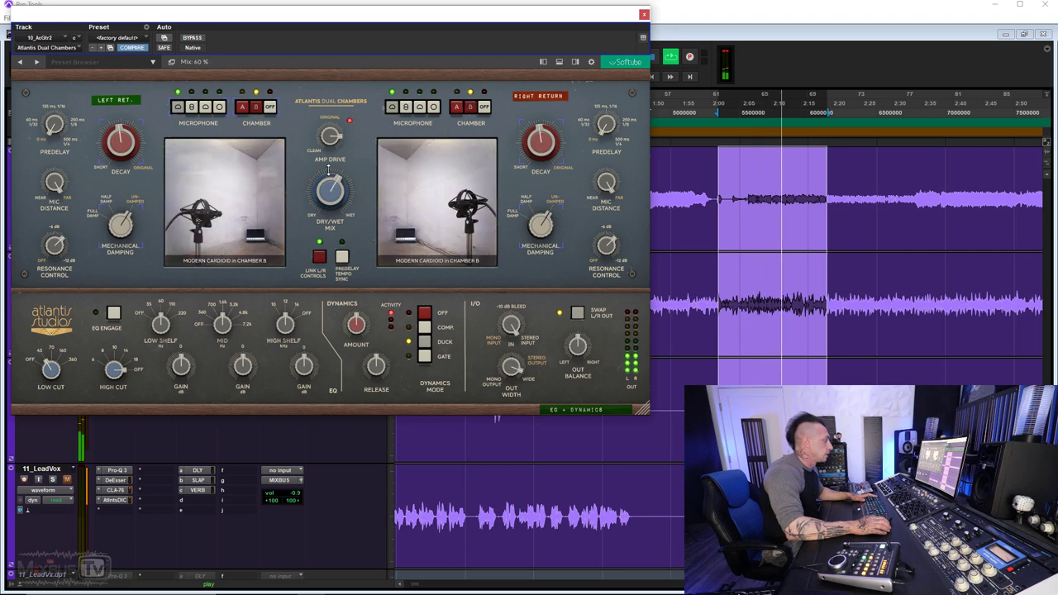
left_click(241, 108)
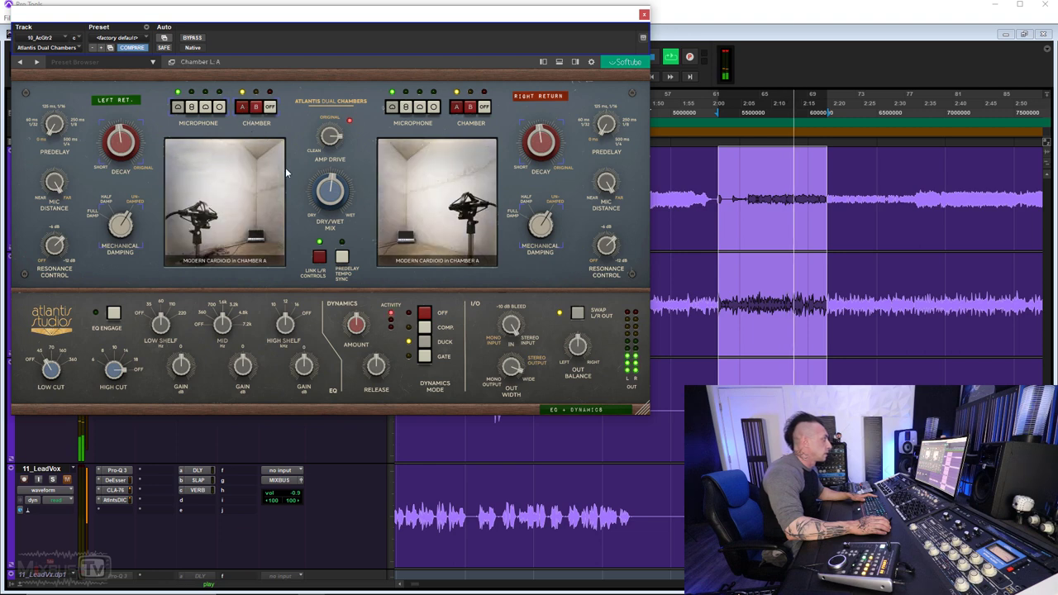
left_click_drag(330, 188, 329, 192)
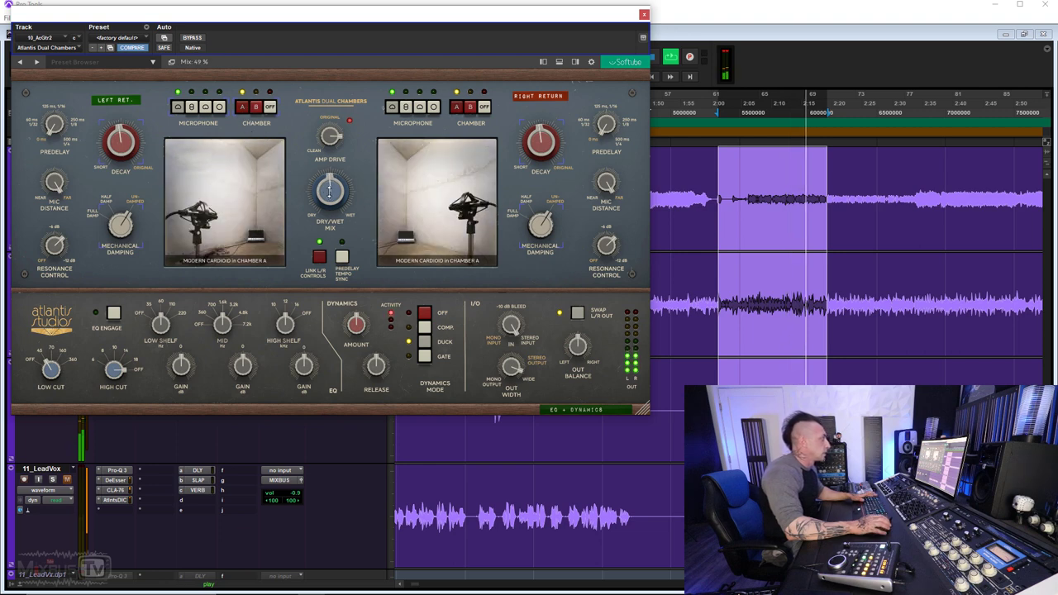
key("space")
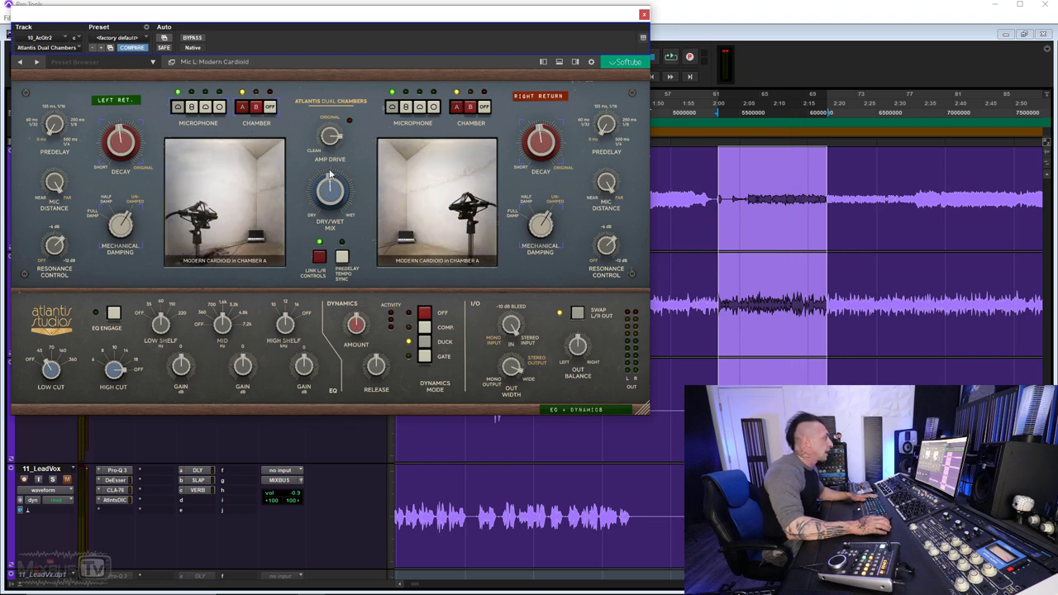
Step: Step through the Ribbon Eight, Tube Cardioid and Vintage Omni microphones and return to Modern Cardioid
left_click(192, 109)
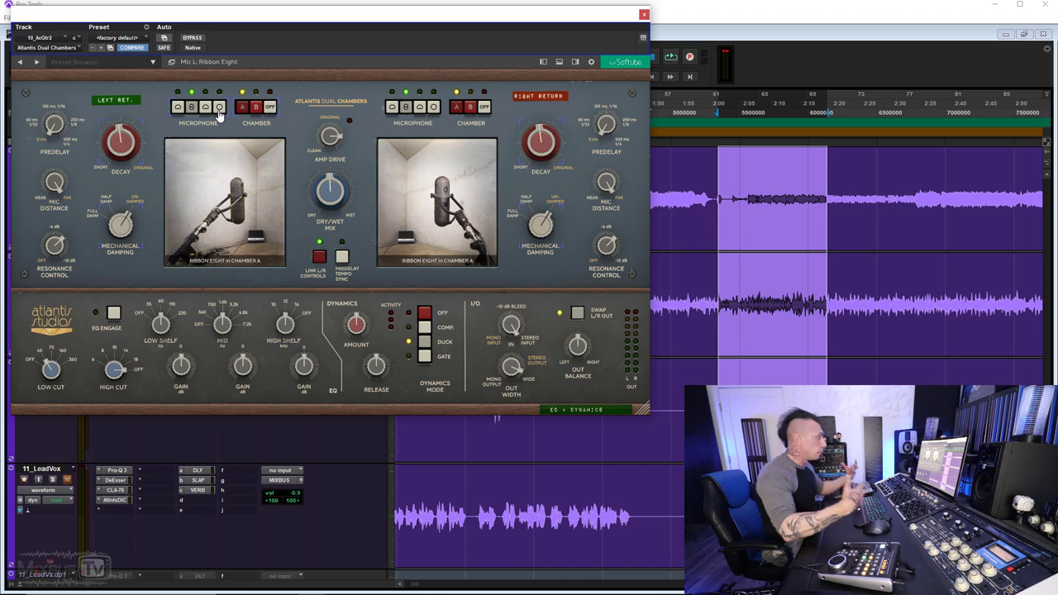
left_click(204, 108)
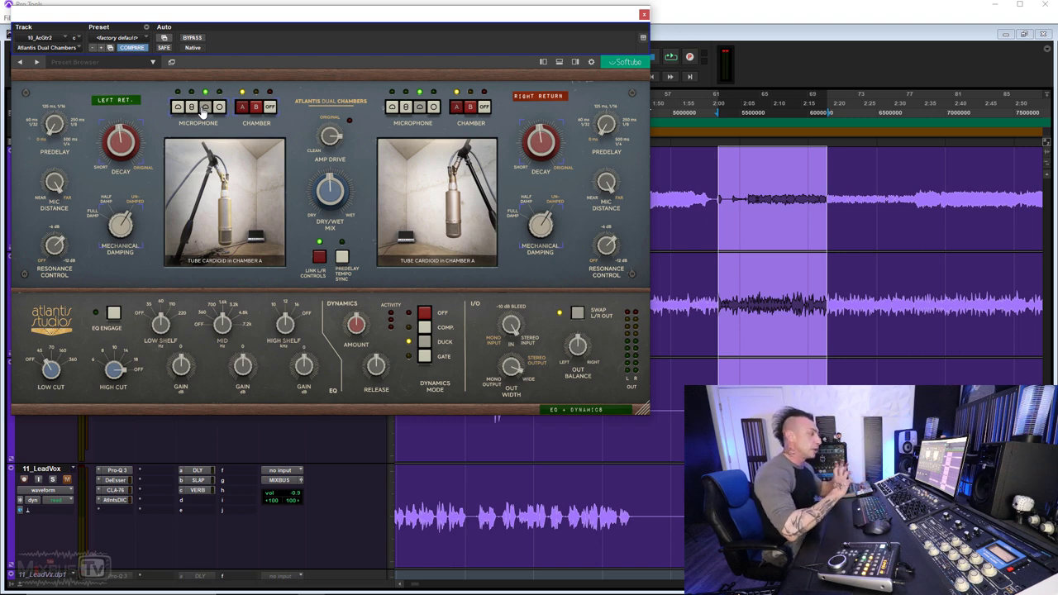
left_click(220, 109)
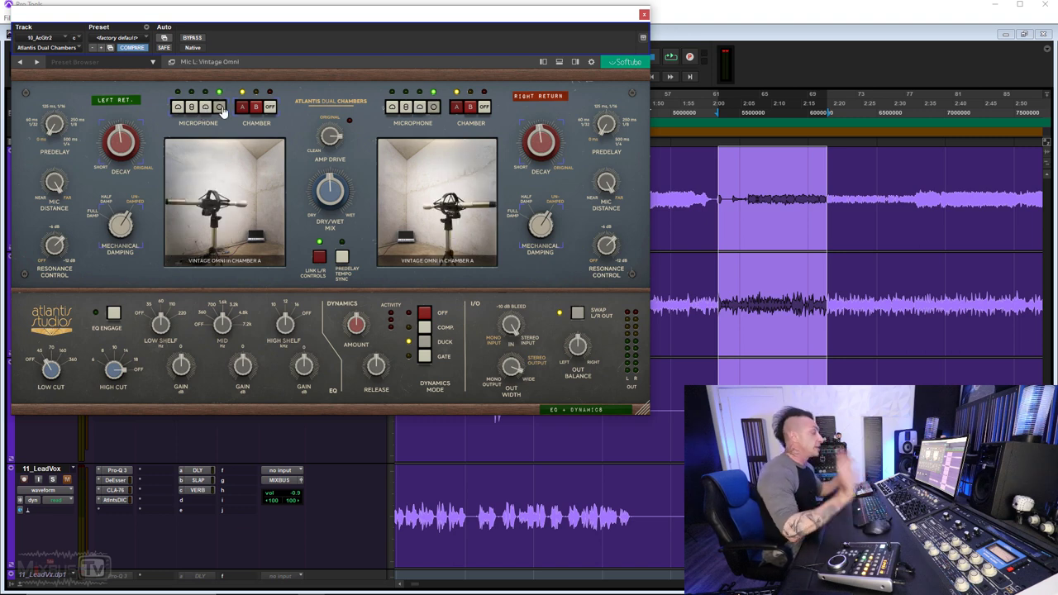
left_click(178, 108)
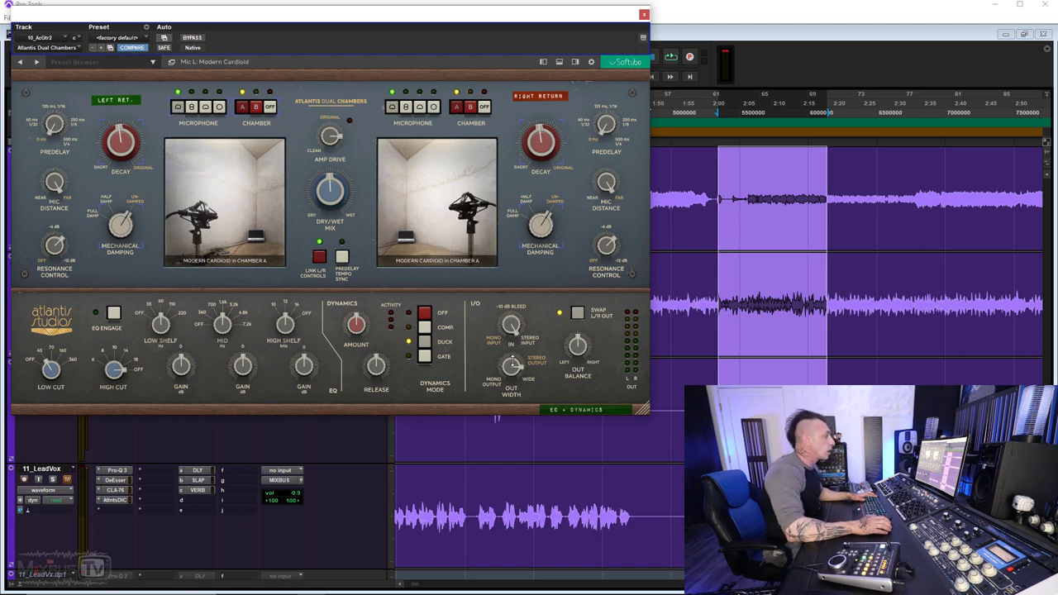
Step: Play the guitar, try the output width, lower the reverb mix to 32%, close the reverb and stop playback
key("space")
left_click_drag(512, 369, 513, 365)
left_click_drag(327, 192, 324, 212)
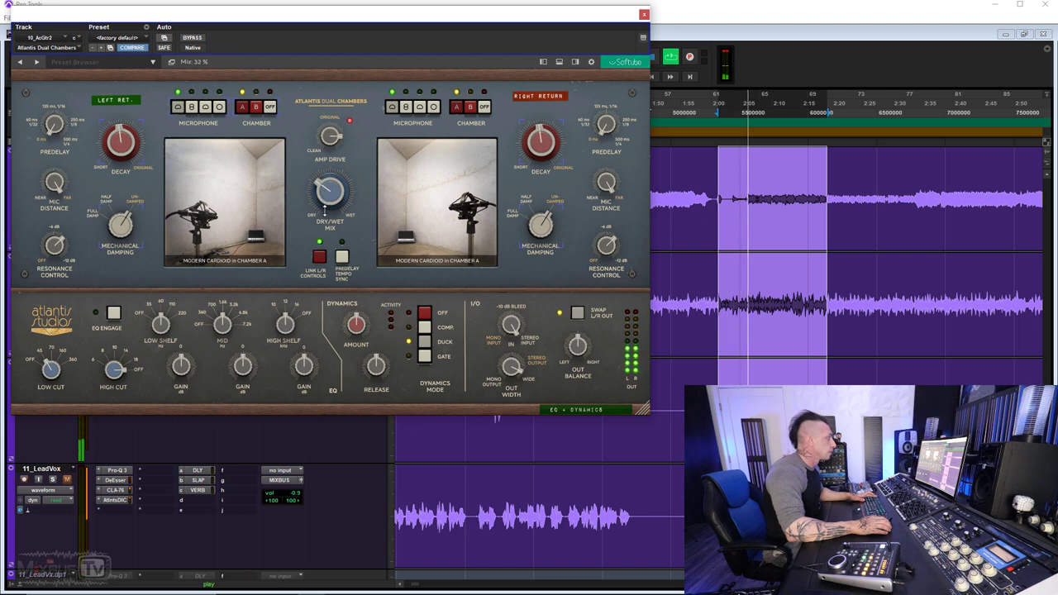
left_click(644, 14)
key("space")
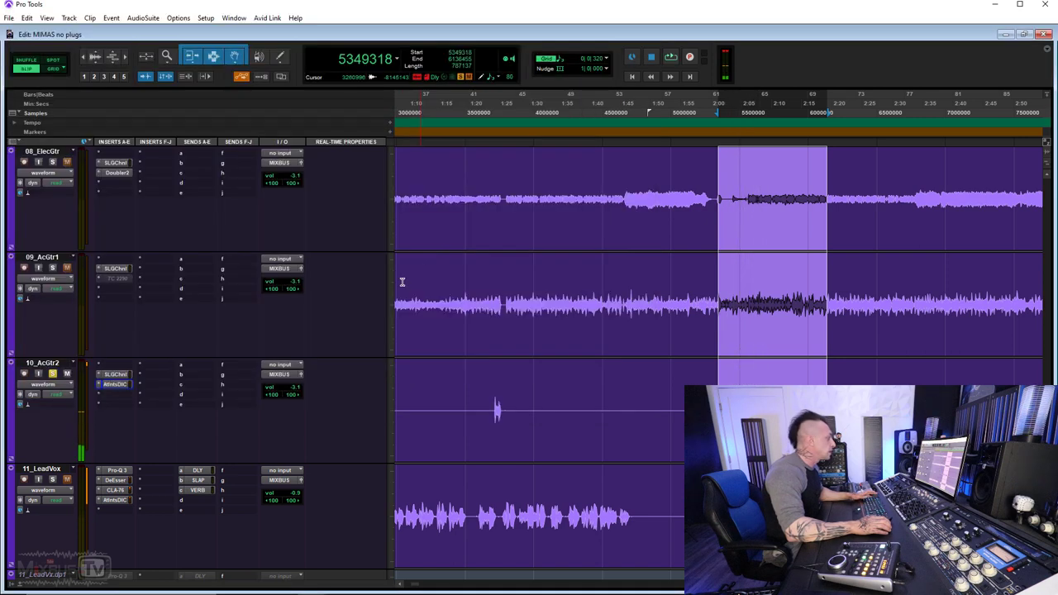
Step: Play the 10_AcGtr2 reverb alongside the other tracks, take it out of bypass and set its mix to 35%
left_click(55, 374)
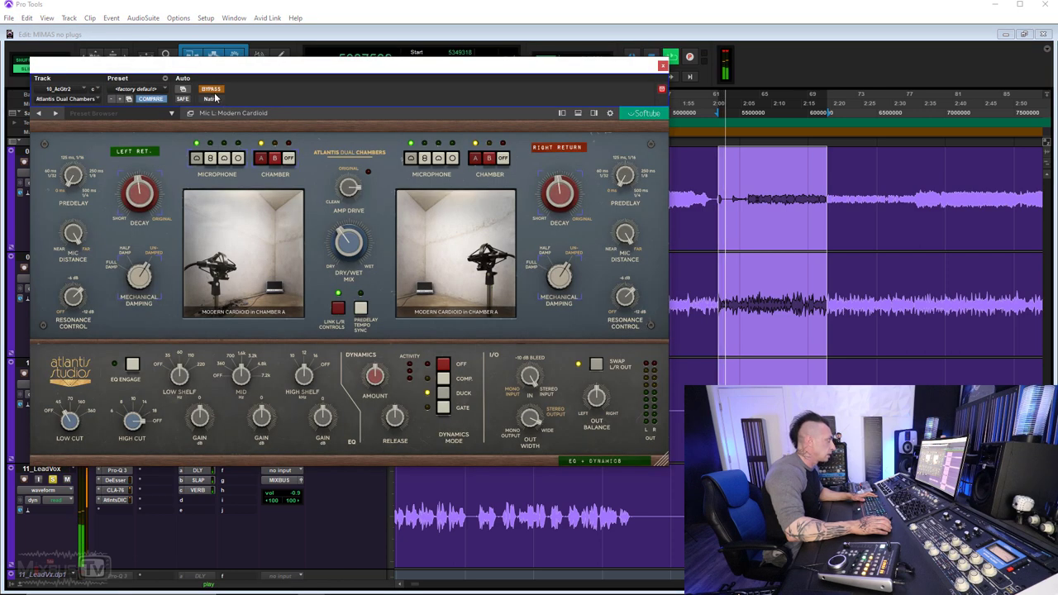
left_click(213, 90)
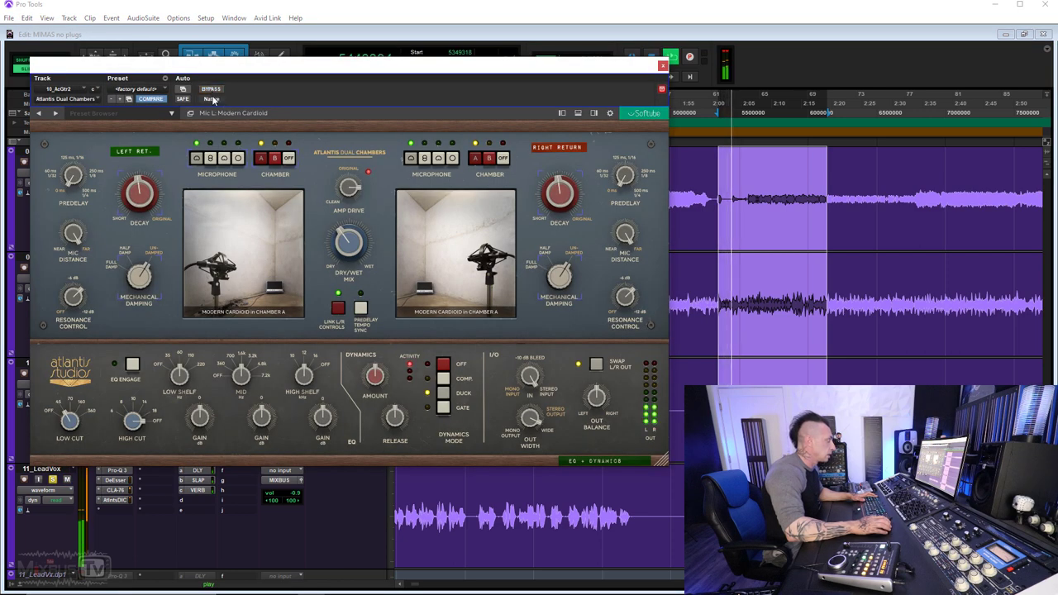
left_click_drag(342, 243, 341, 240)
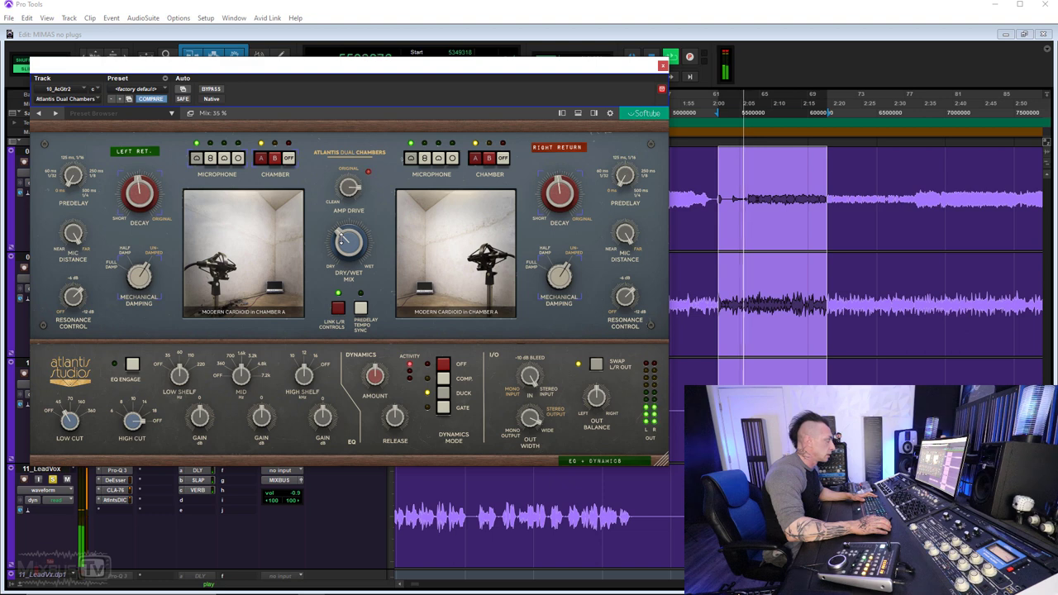
Step: Compare the acoustic guitar with its reverb active and bypassed in the full mix
left_click(212, 89)
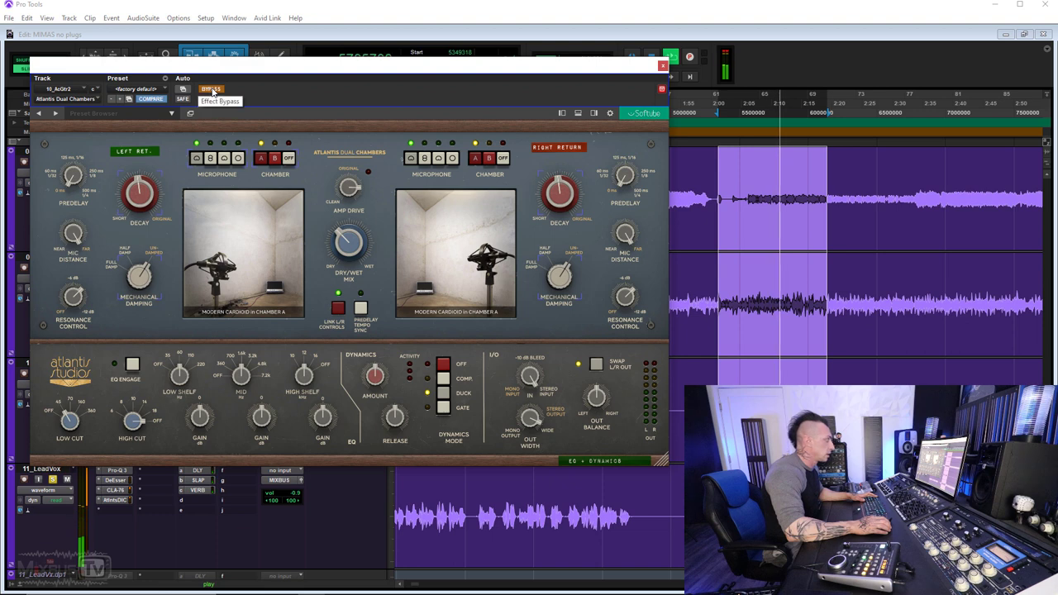
left_click(212, 89)
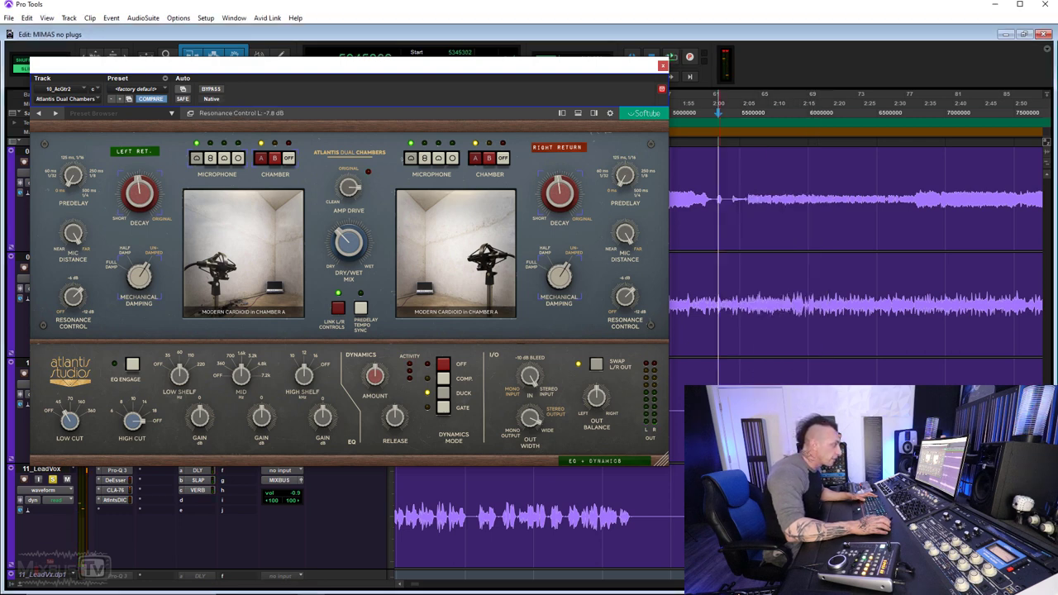
left_click(211, 90)
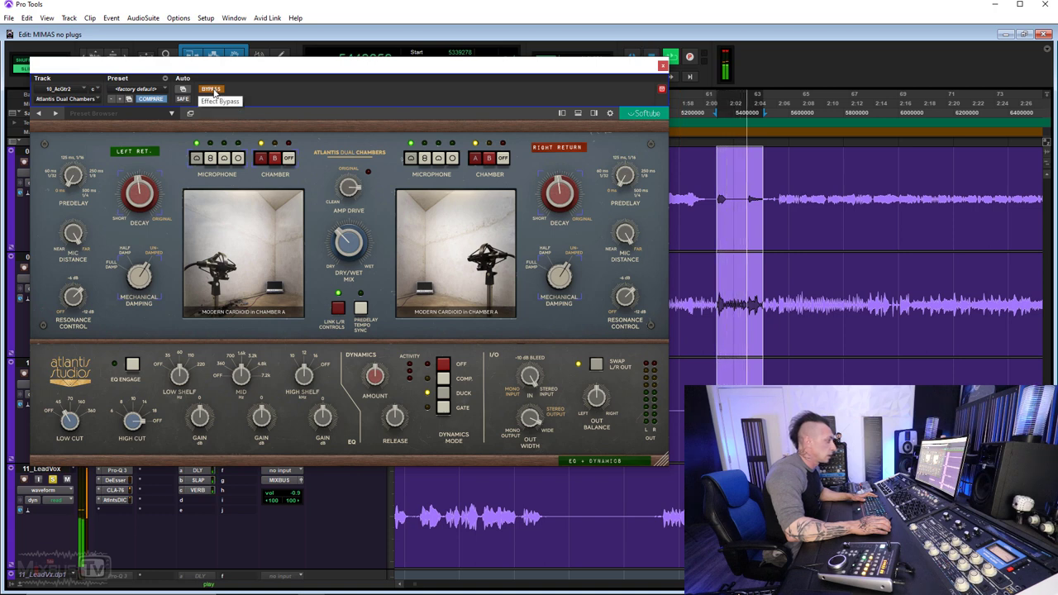
left_click(212, 90)
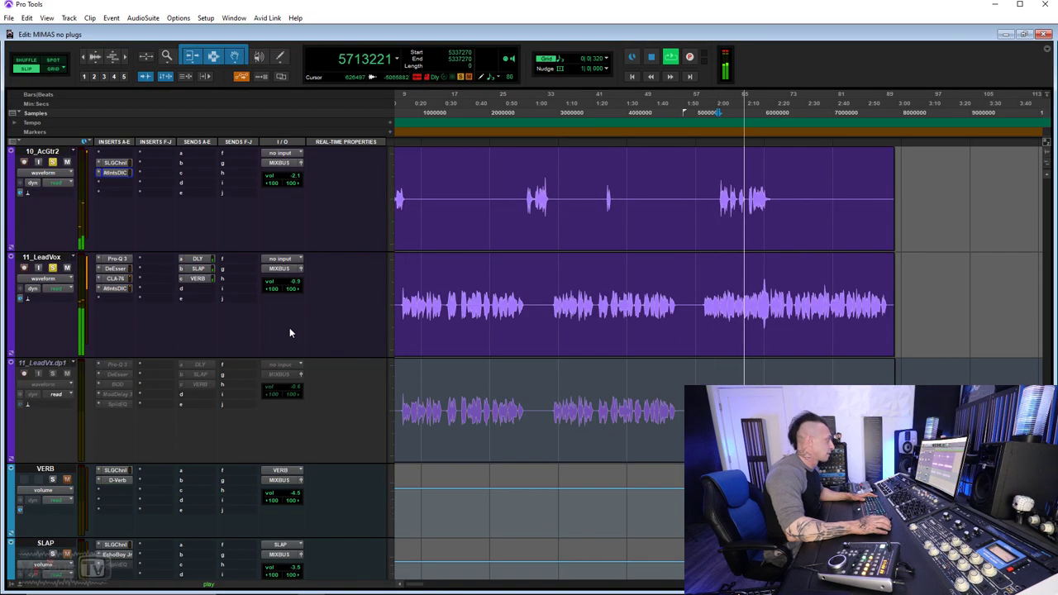
Step: Lower the mix of the Atlantis reverb on 11_LeadVox to 29% and close the reverb
scroll(91, 357, "up", 2)
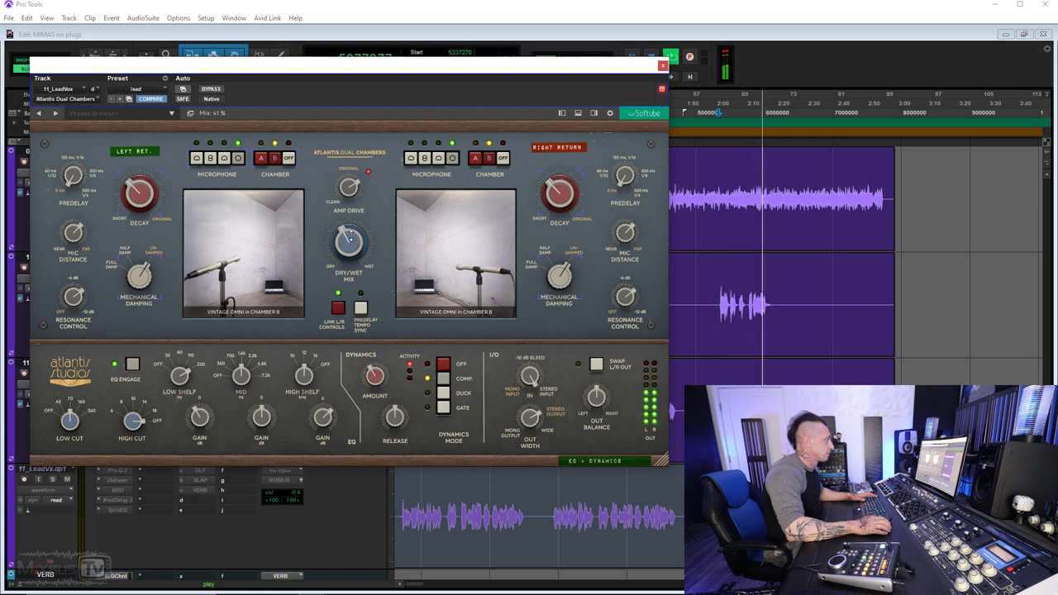
left_click_drag(349, 238, 354, 251)
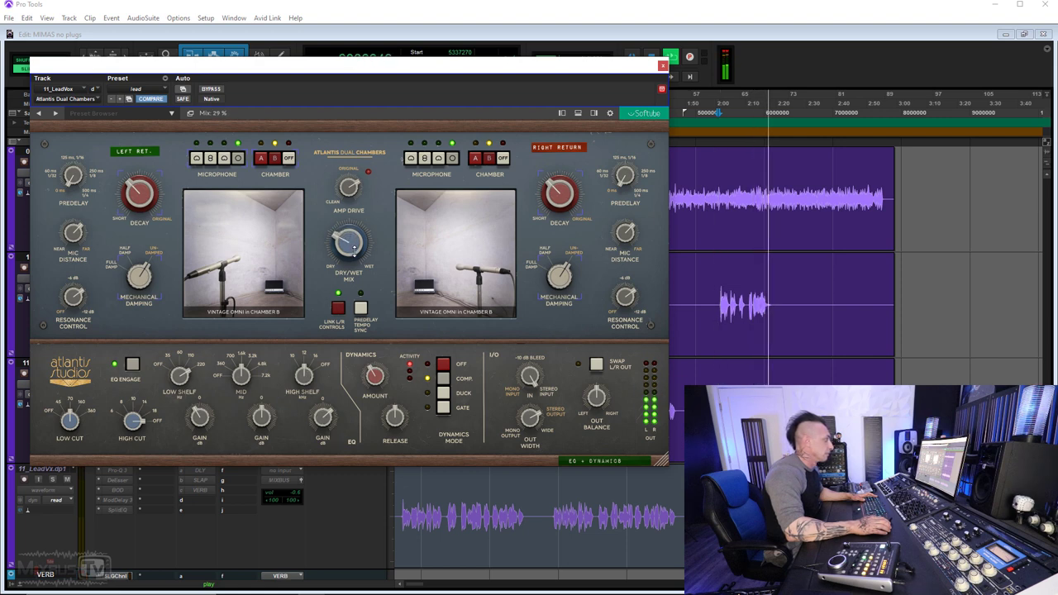
left_click(662, 66)
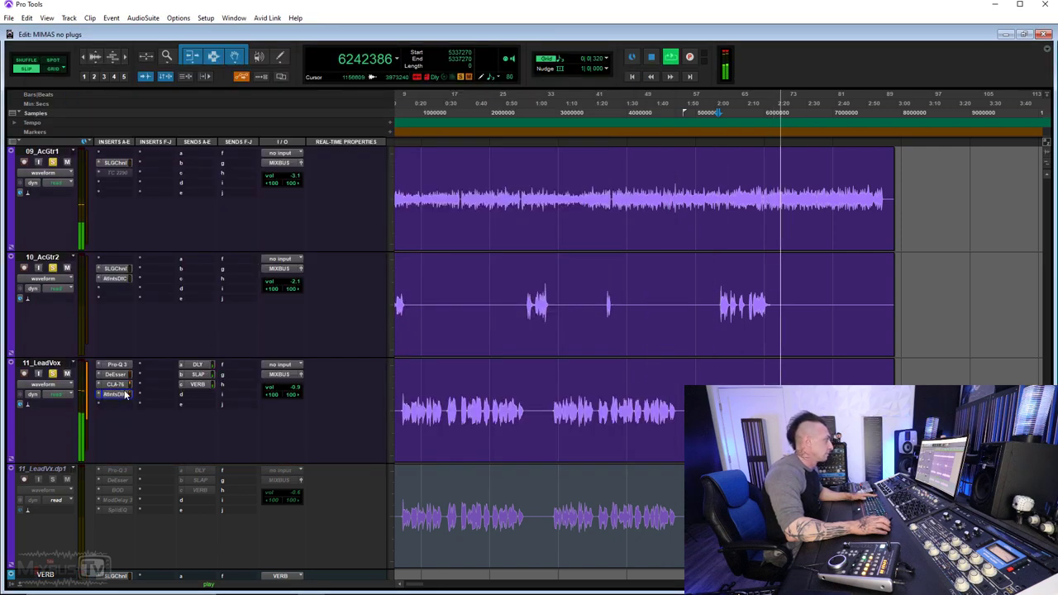
Step: Bring the whole song length into view, open the Atlantis reverb on 02_Snare and stop playback
scroll(132, 383, "up", 6)
scroll(190, 372, "down", 1)
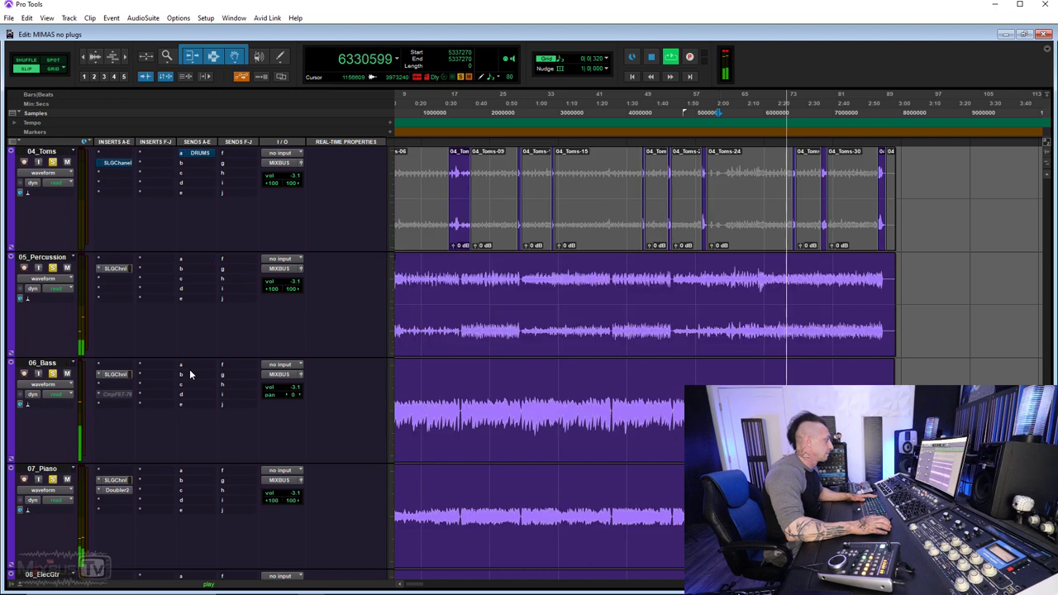
key("r")
scroll(267, 353, "up", 1)
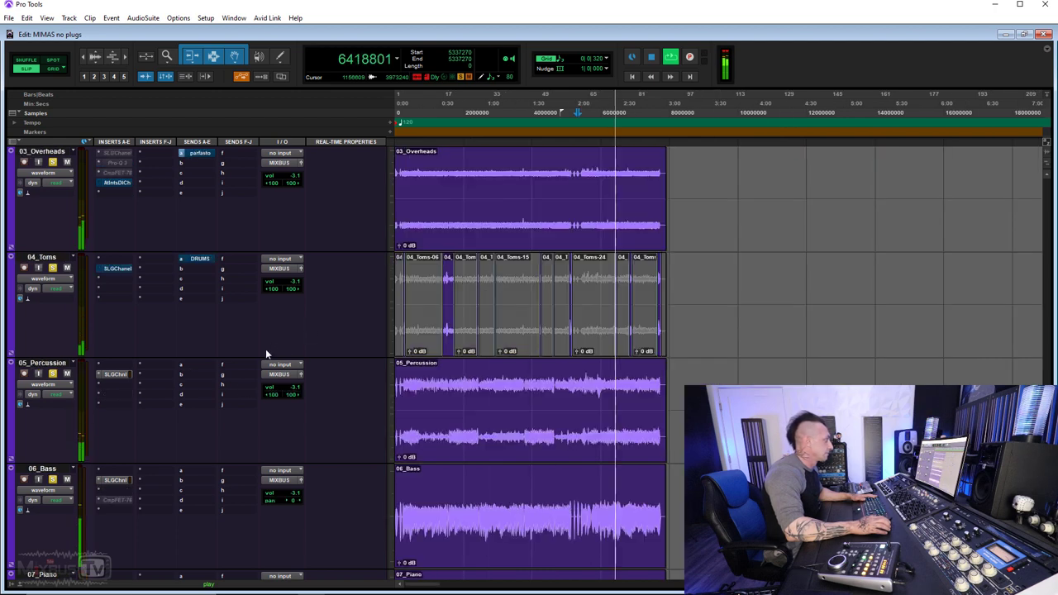
scroll(283, 358, "up", 2)
scroll(248, 347, "up", 1)
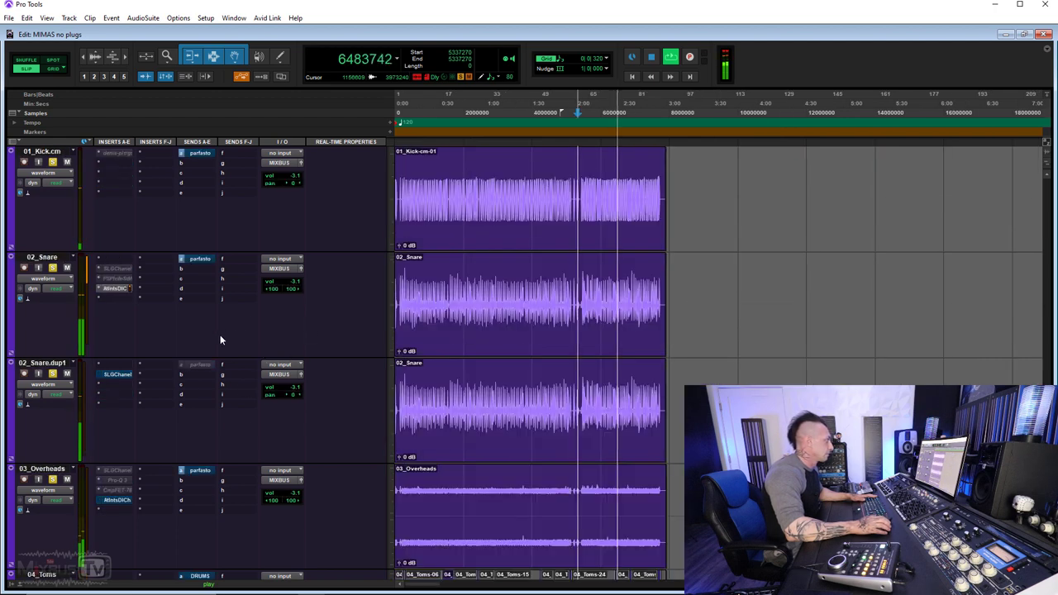
left_click(116, 288)
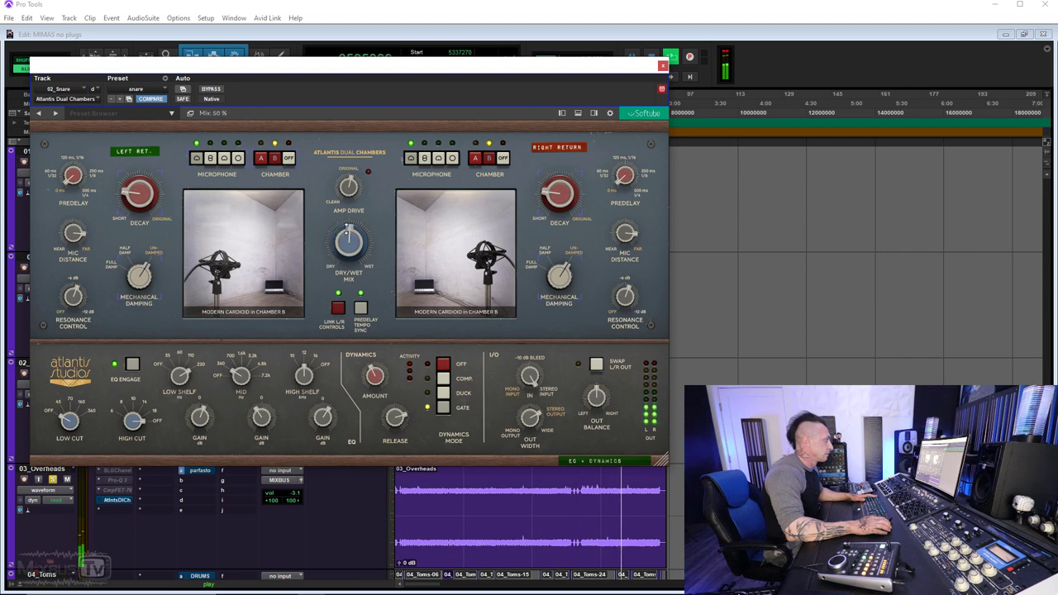
key("space")
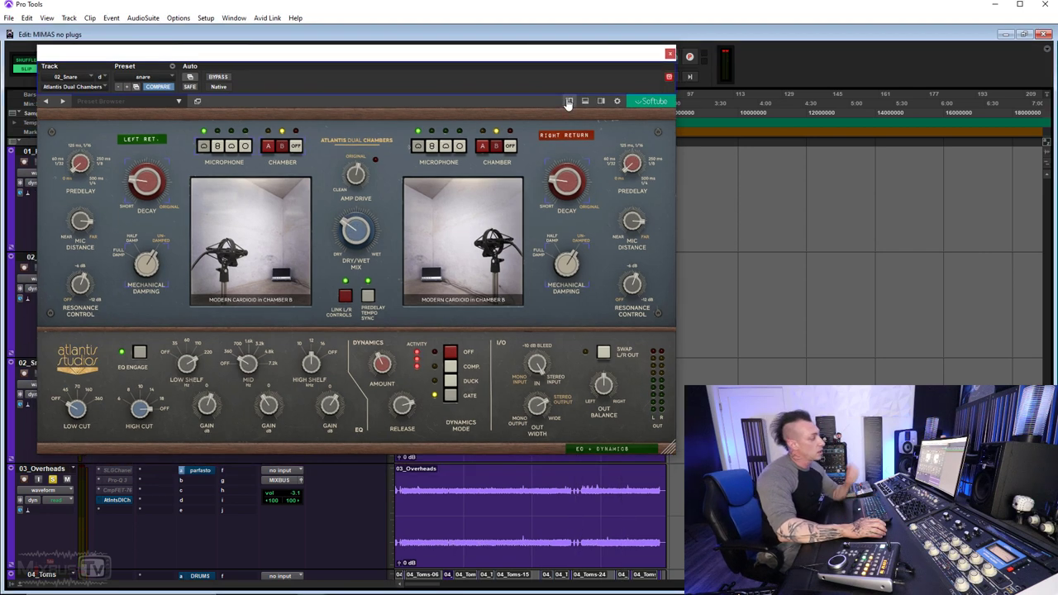
Step: Show and hide the reverb's input meters, its output section, and its headroom and high-pass settings one after another
left_click(569, 101)
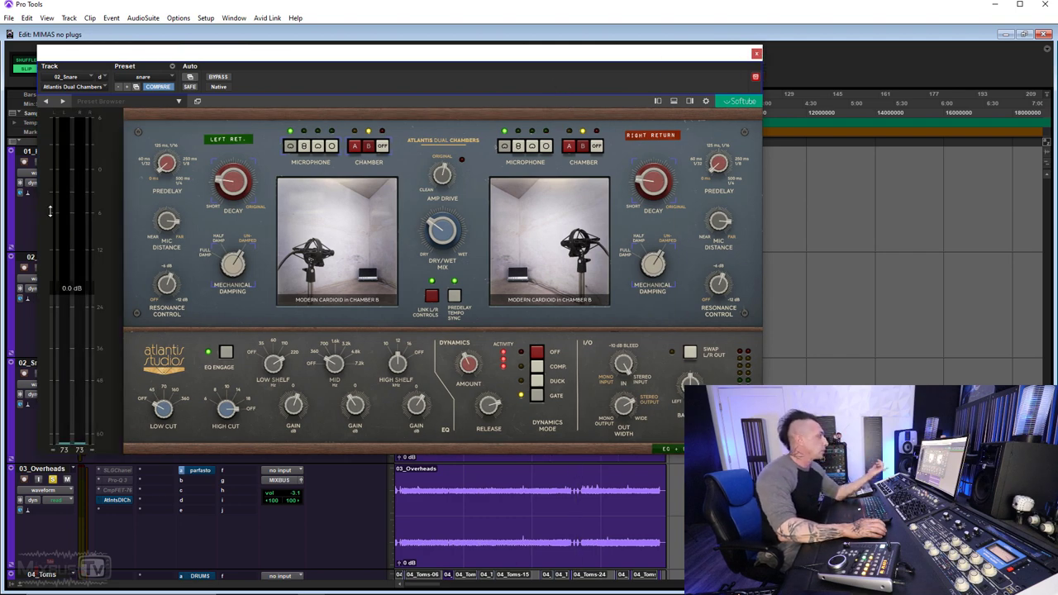
left_click(655, 103)
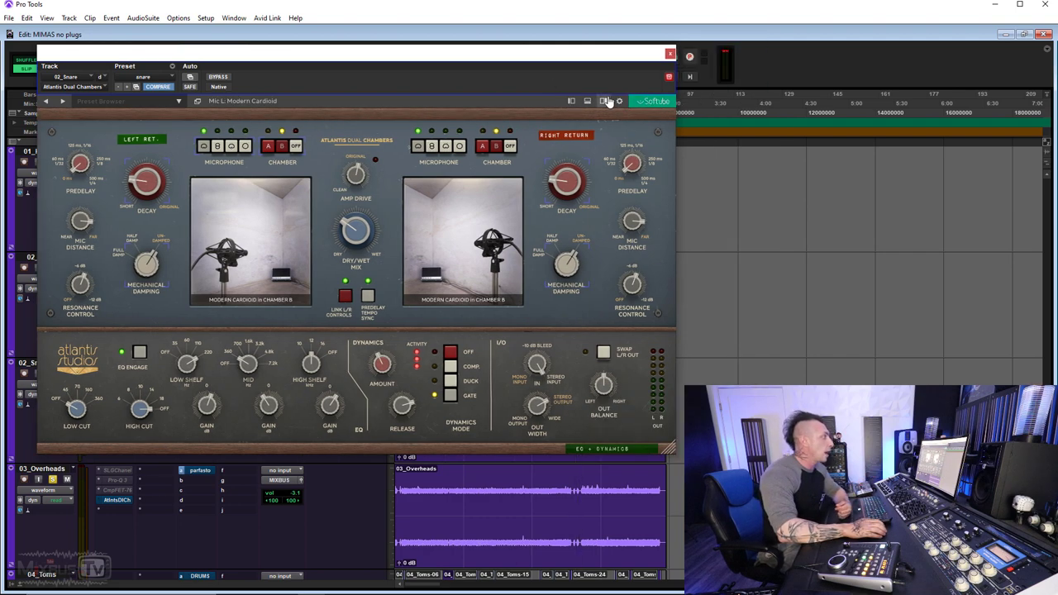
left_click(607, 100)
left_click(742, 103)
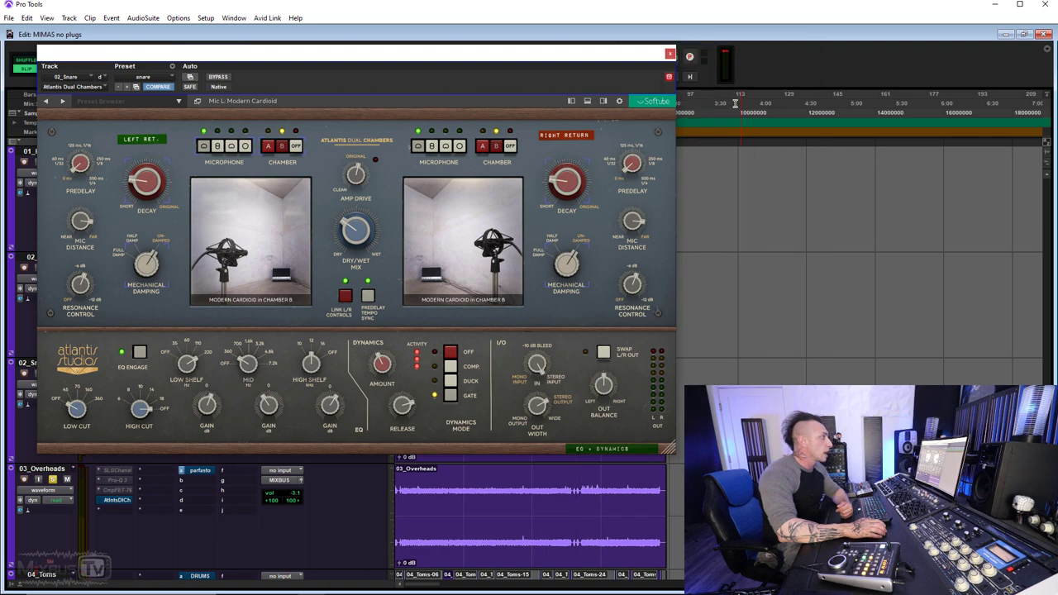
left_click(587, 101)
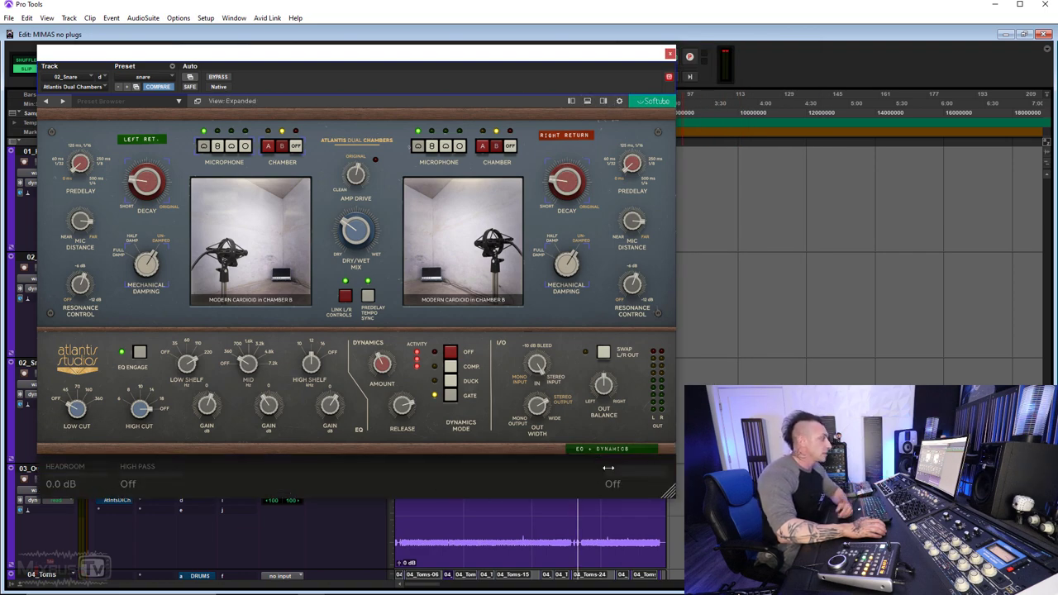
left_click(589, 101)
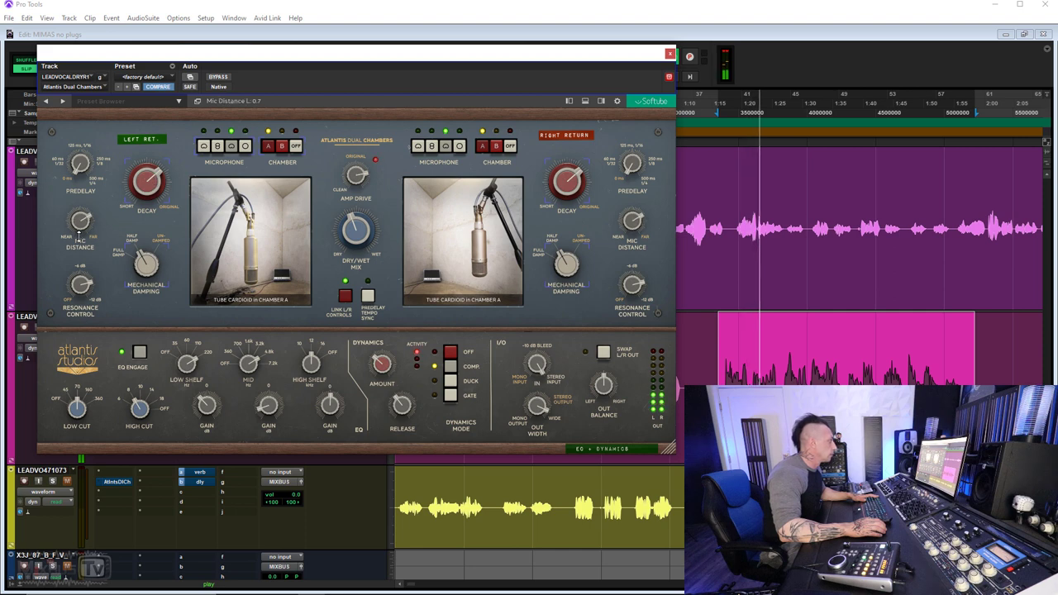
Step: Lower the lead vocal reverb's dry/wet mix to 28% and set its decay to 2.3 s
left_click_drag(357, 235, 344, 252)
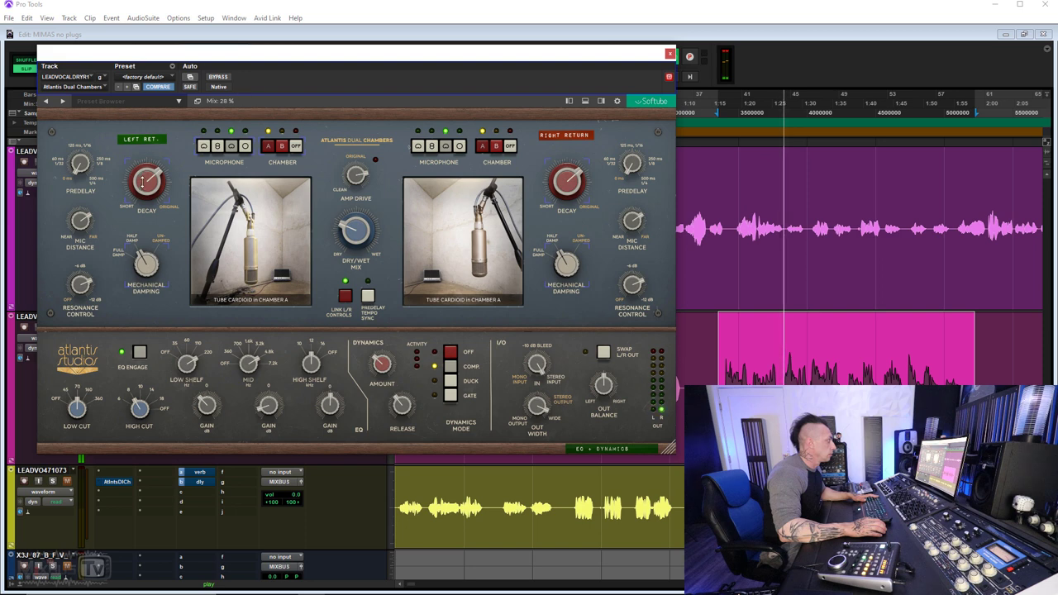
left_click_drag(146, 240, 151, 173)
Step: Compare the lead vocal with its reverb bypassed and active, and set the decay to 2.4 s
left_click(219, 77)
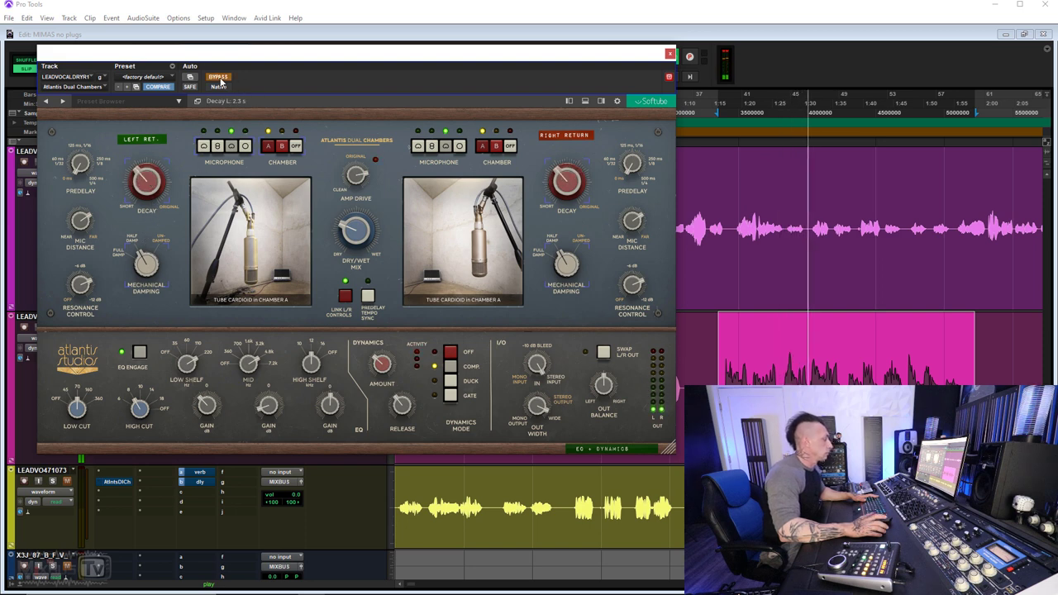
left_click(219, 77)
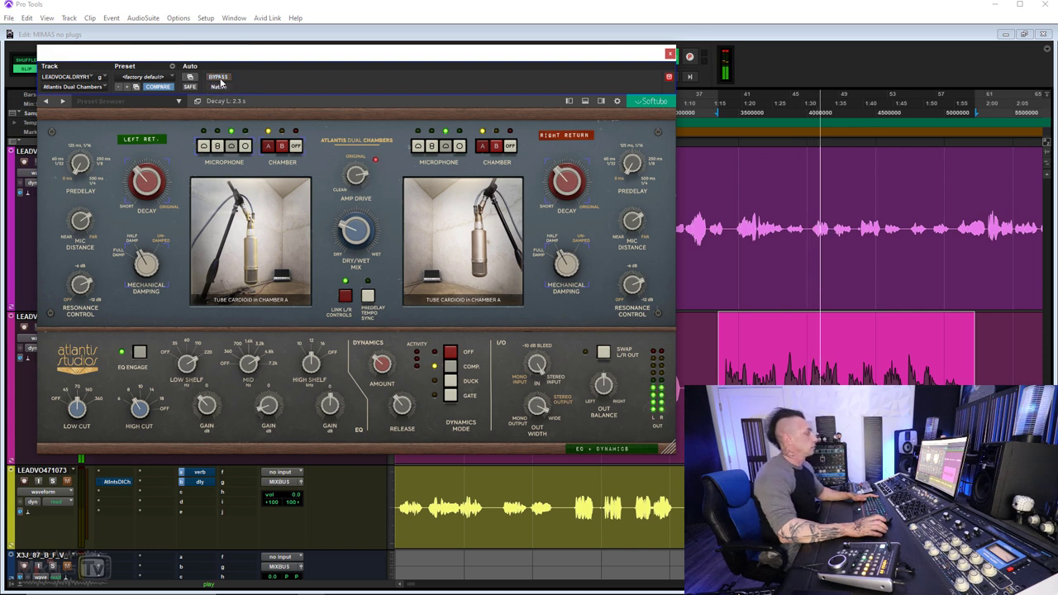
left_click_drag(141, 181, 140, 178)
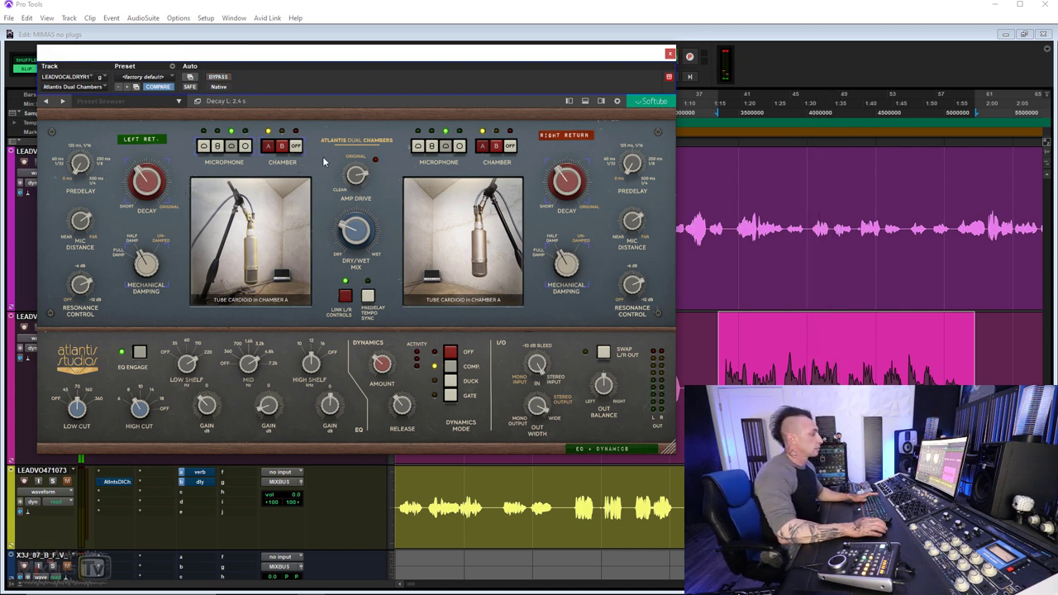